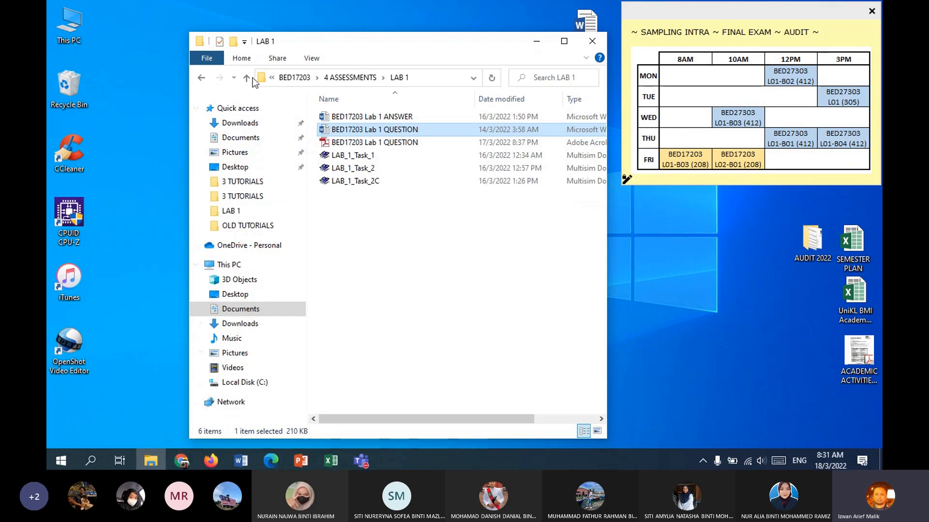
- Open the Word file TINKERCAD & MINTERM MAXTERM TUTORIAL from BED17203's 3 TUTORIALS folder and enlarge it to 140%
left_click(246, 77)
double_click(378, 140)
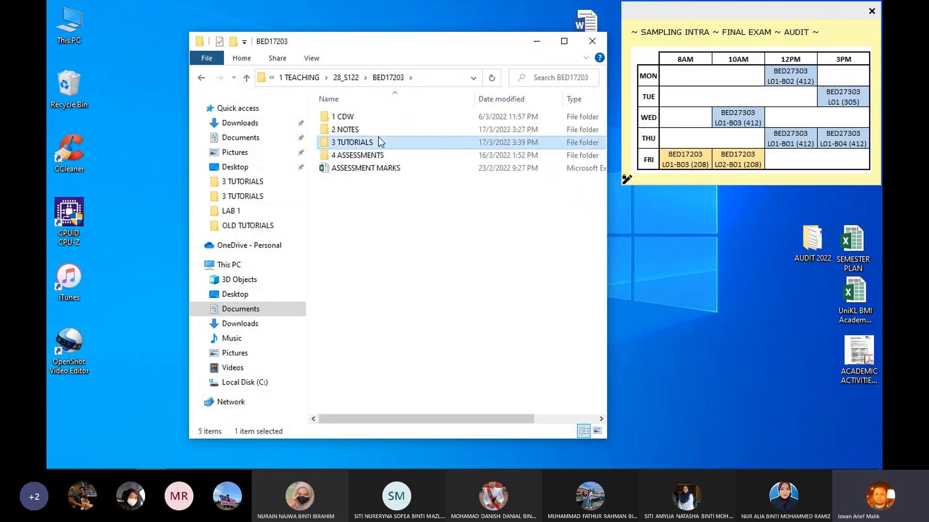
double_click(378, 180)
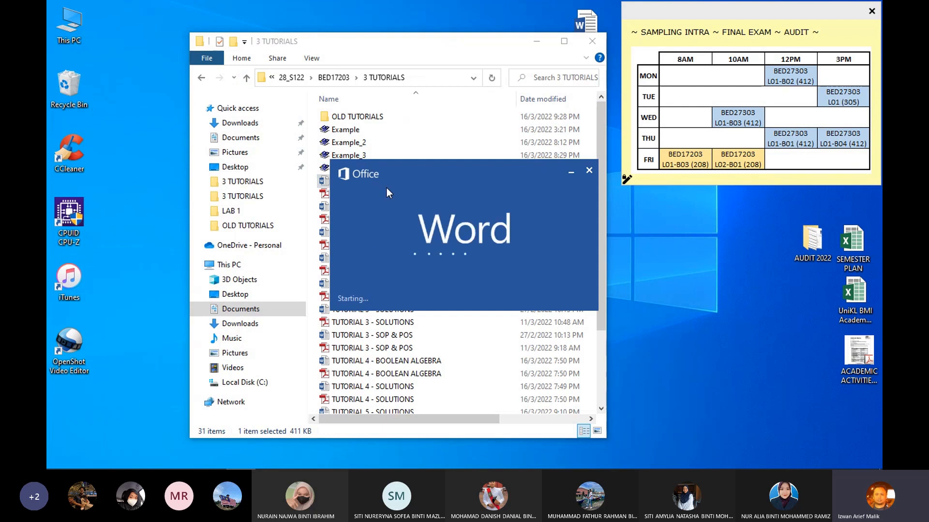
scroll(599, 139, "down", 2)
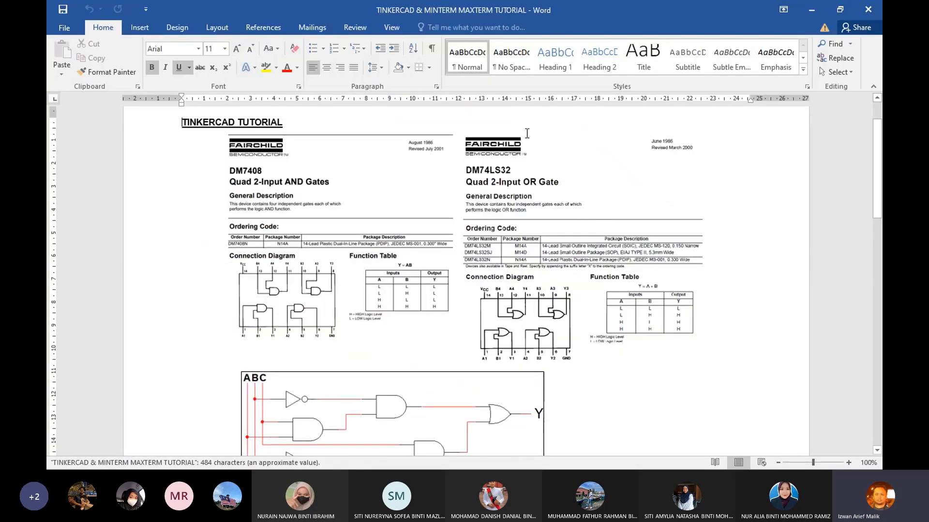
scroll(462, 220, "up", 4)
left_click_drag(438, 451, 495, 449)
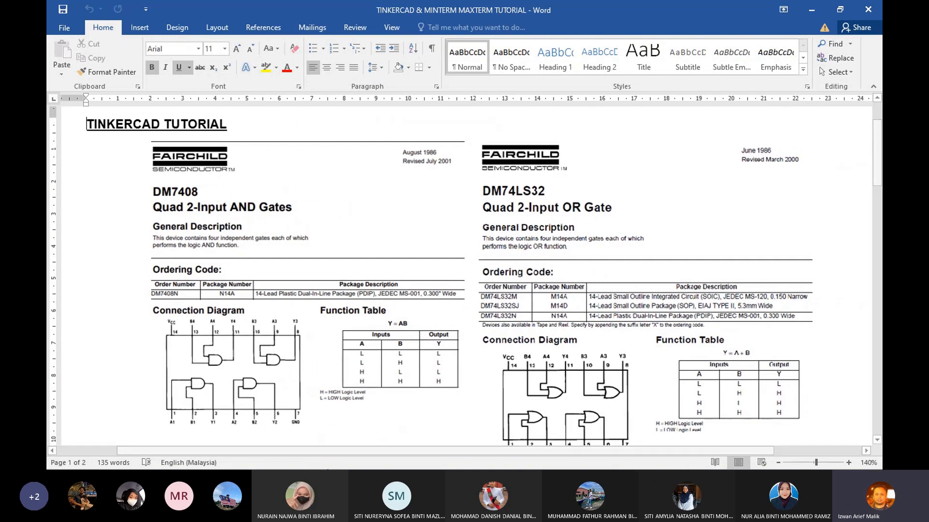
- Switch to Chrome with the Tinkercad dashboard and display the Circuits designs
left_click(812, 9)
mouse_move(182, 468)
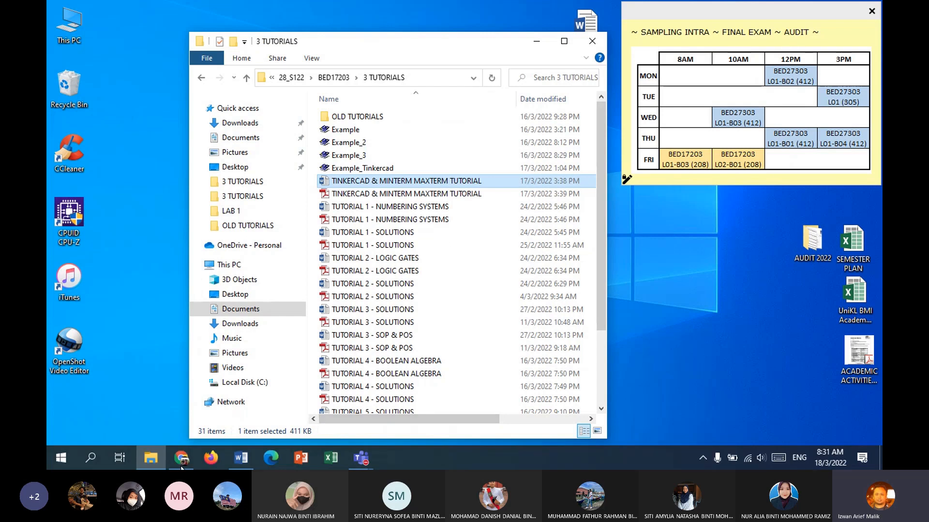
left_click(182, 465)
left_click(564, 11)
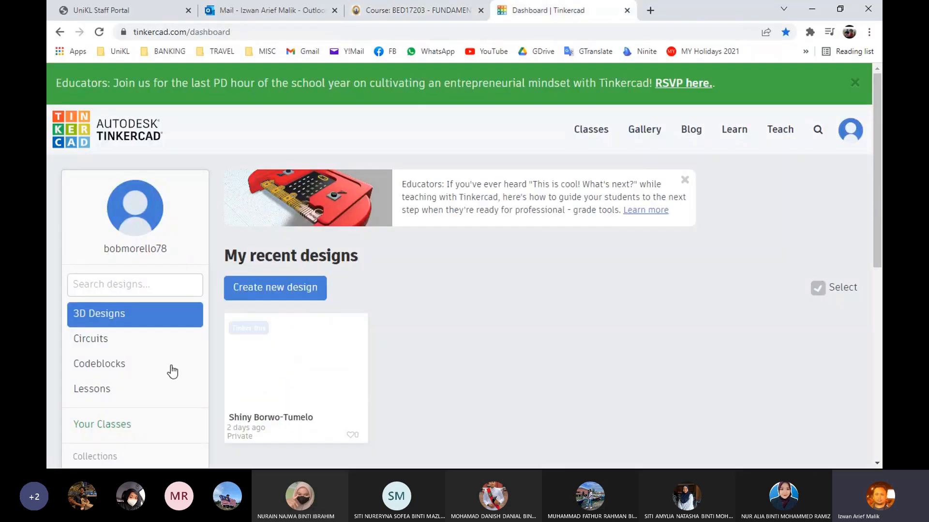
left_click(120, 344)
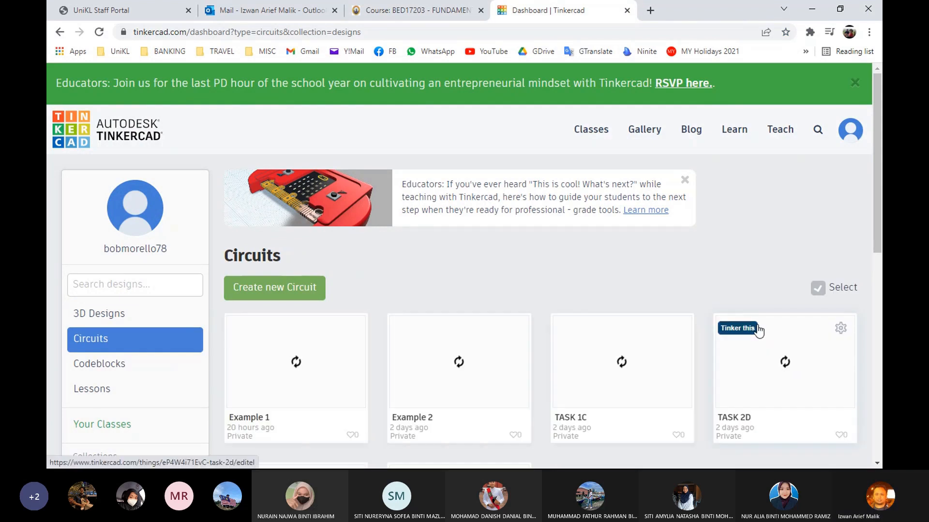
left_click(292, 286)
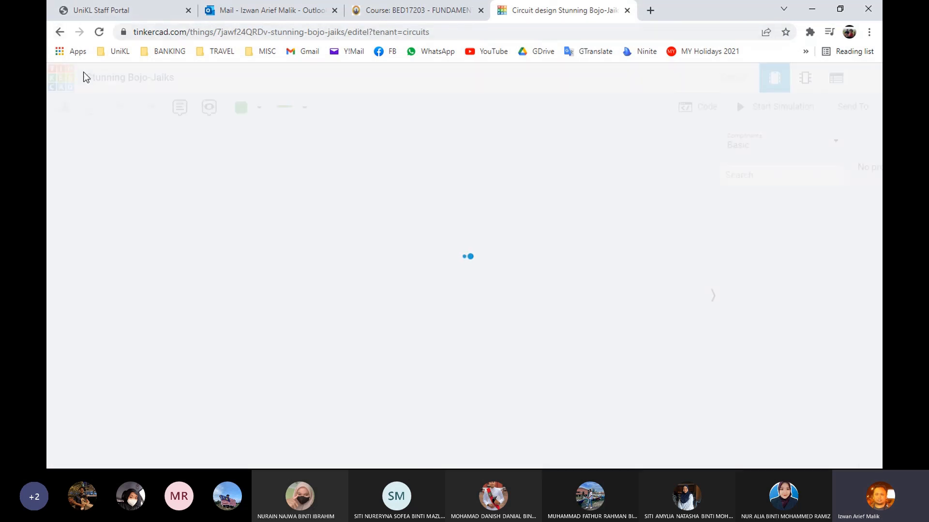
left_click(59, 32)
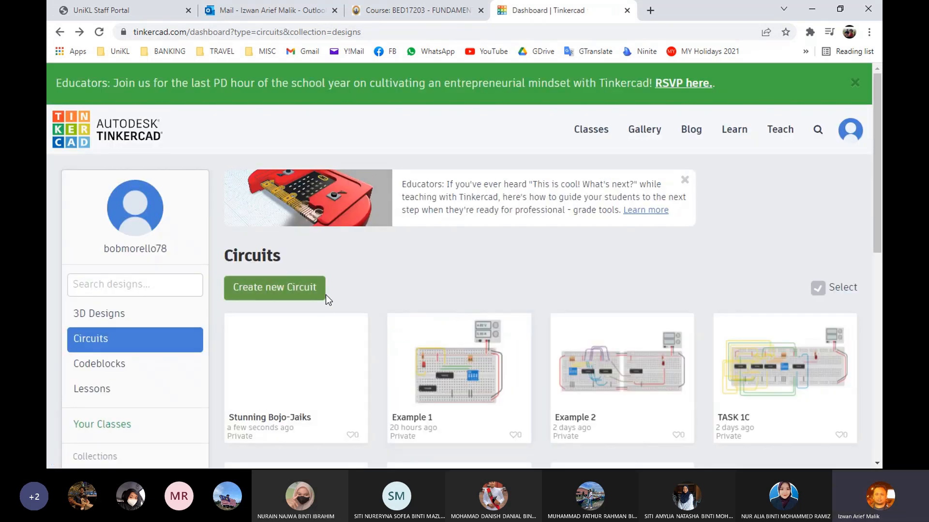
left_click(352, 330)
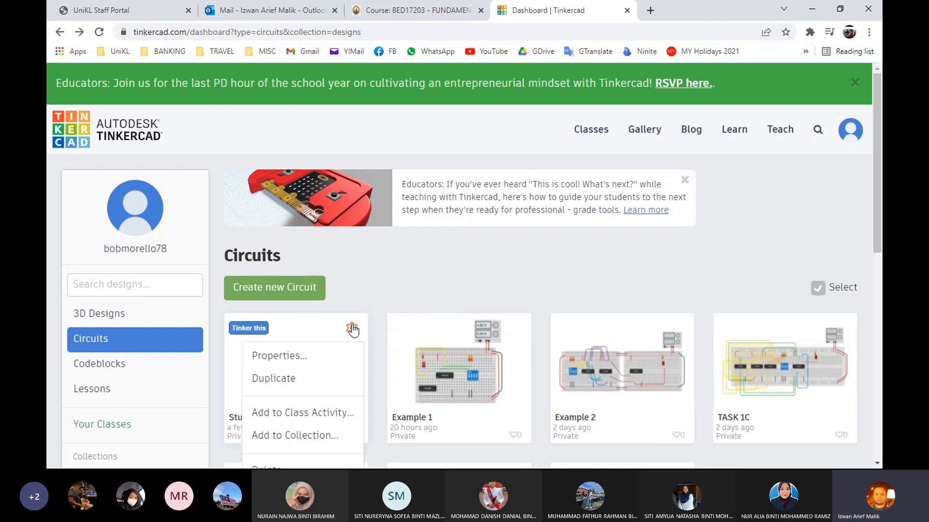
left_click(353, 331)
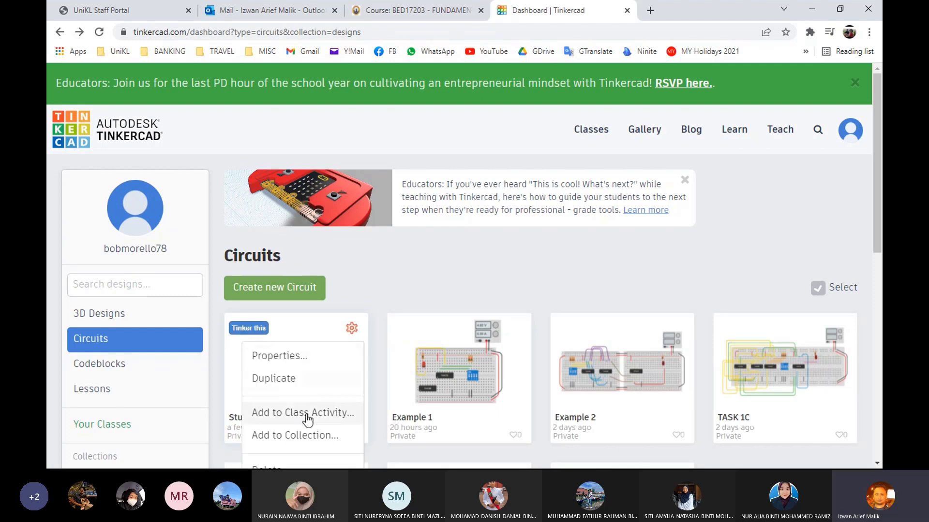
scroll(353, 333, "down", 2)
left_click(353, 211)
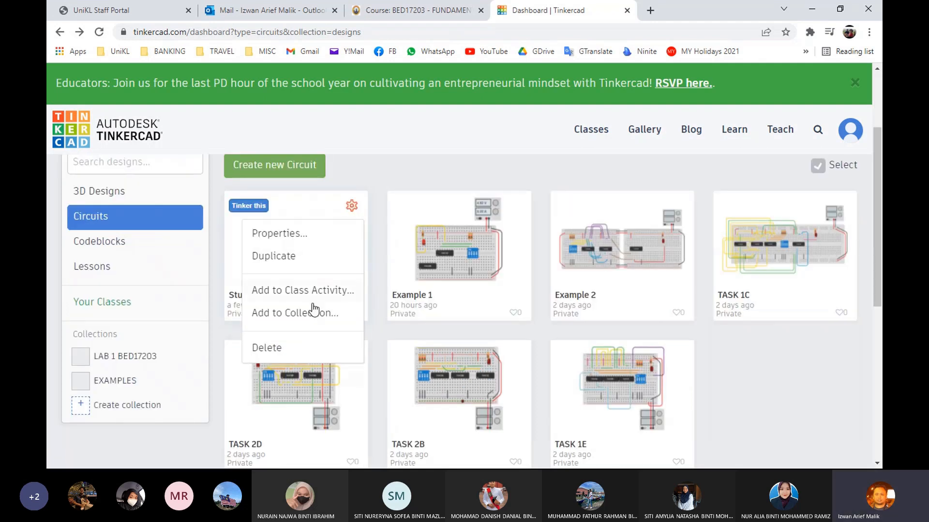
left_click(279, 345)
left_click(624, 231)
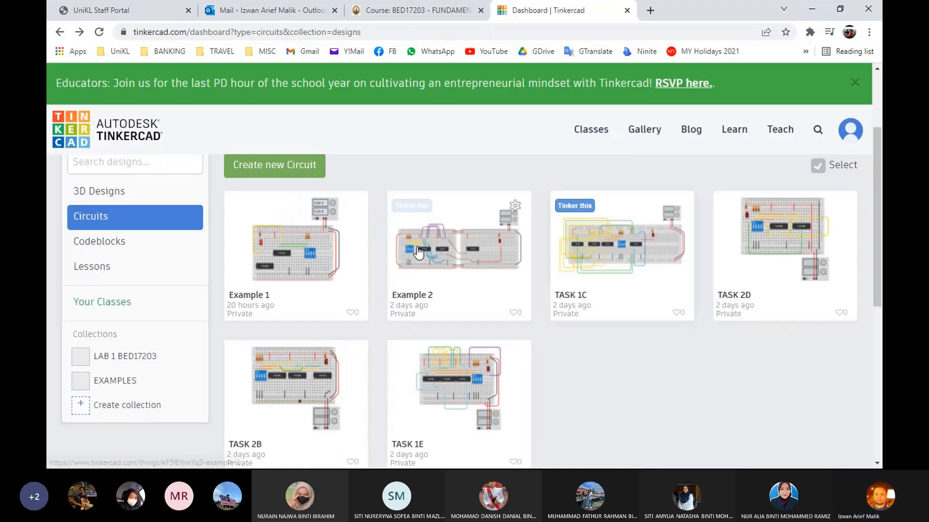
- Create a new circuit and name it TUTORIAL TINKECAD TASK 1
left_click(167, 223)
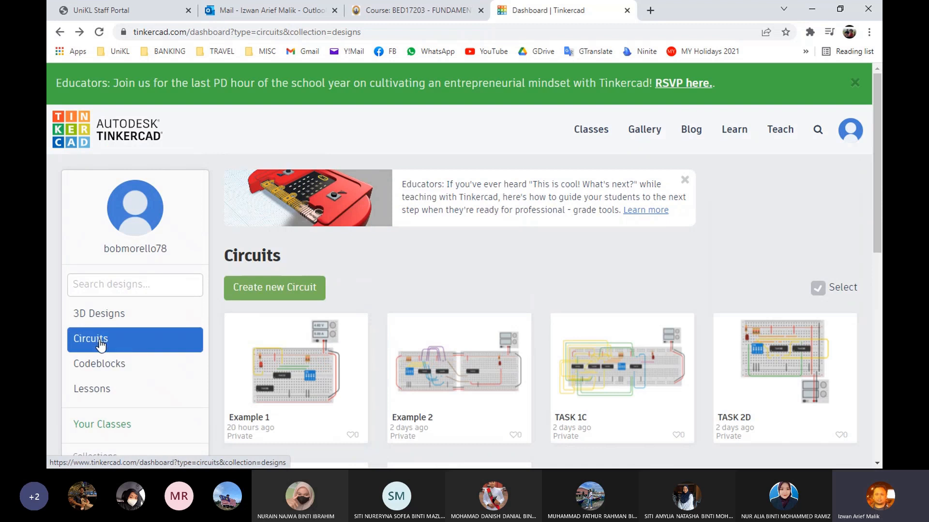
left_click(265, 292)
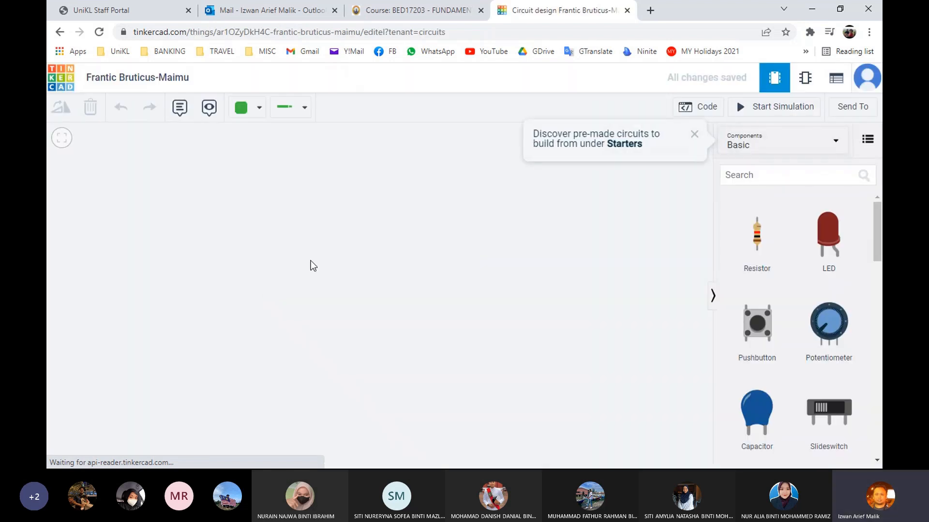
left_click(694, 134)
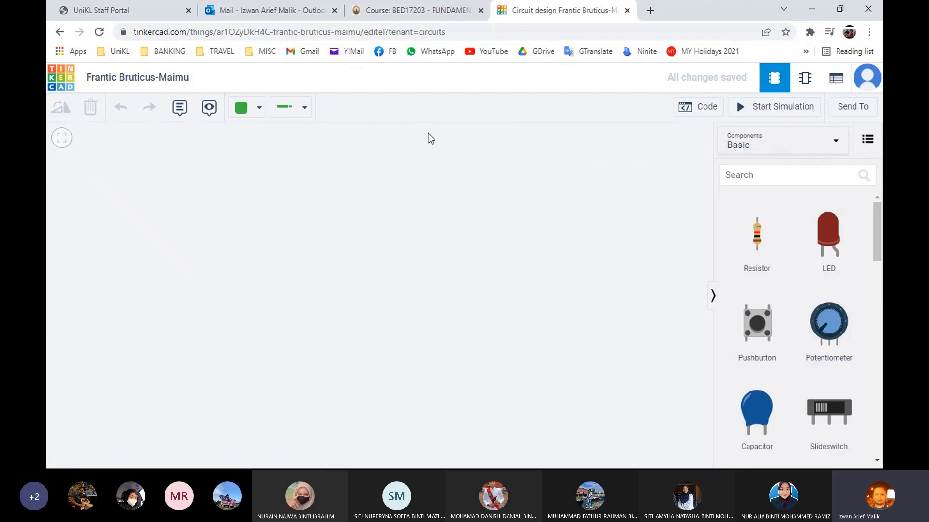
left_click(189, 82)
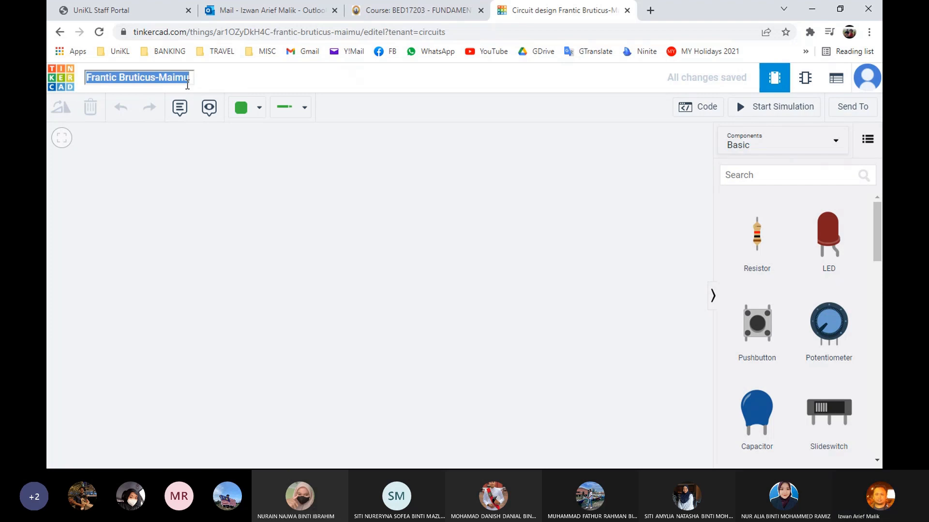
type("T")
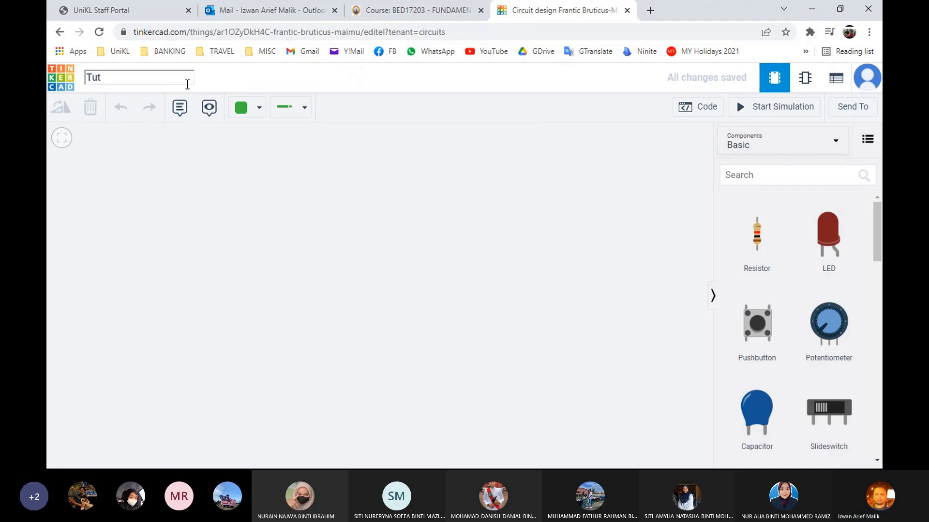
type("UTORIAL TINKECA")
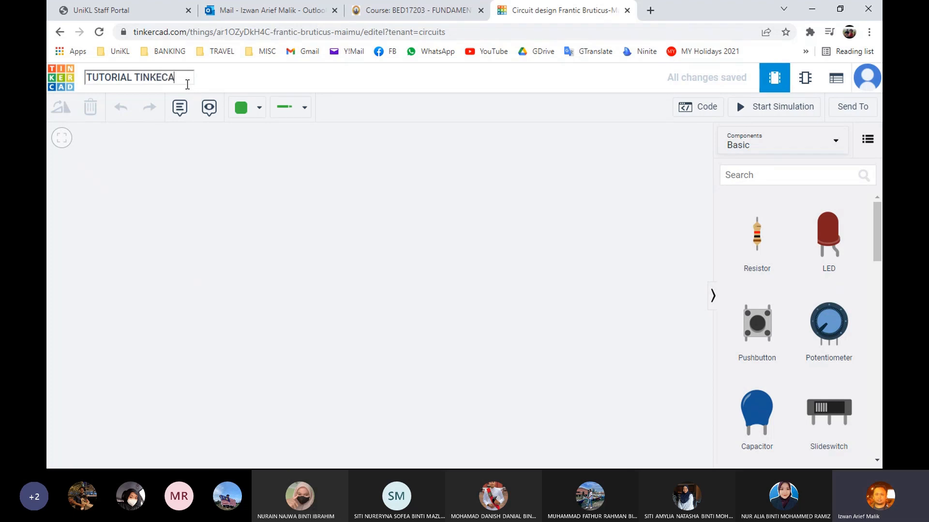
type("D TASK 1")
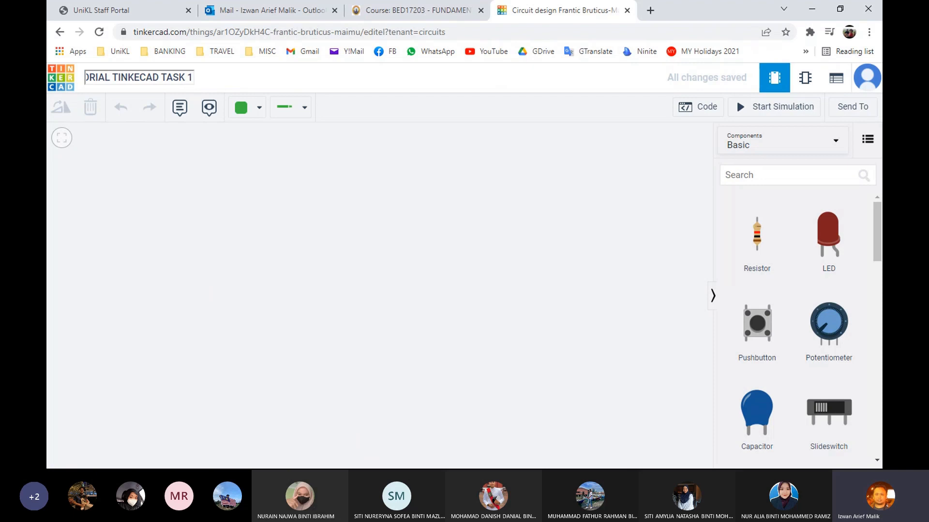
- Switch to the tutorial document in Word and review the gate datasheets and the A, B, C logic circuit diagram
left_click(840, 9)
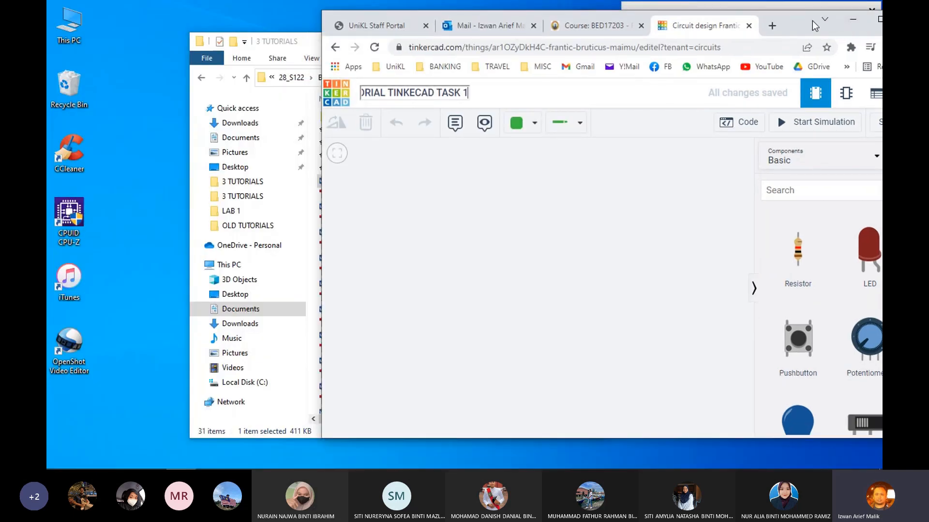
left_click(878, 19)
left_click(806, 9)
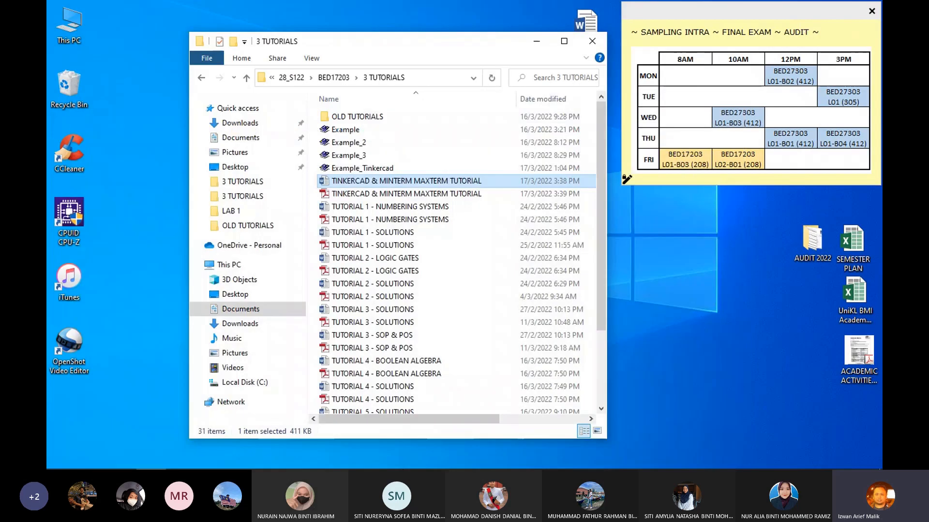
left_click(241, 458)
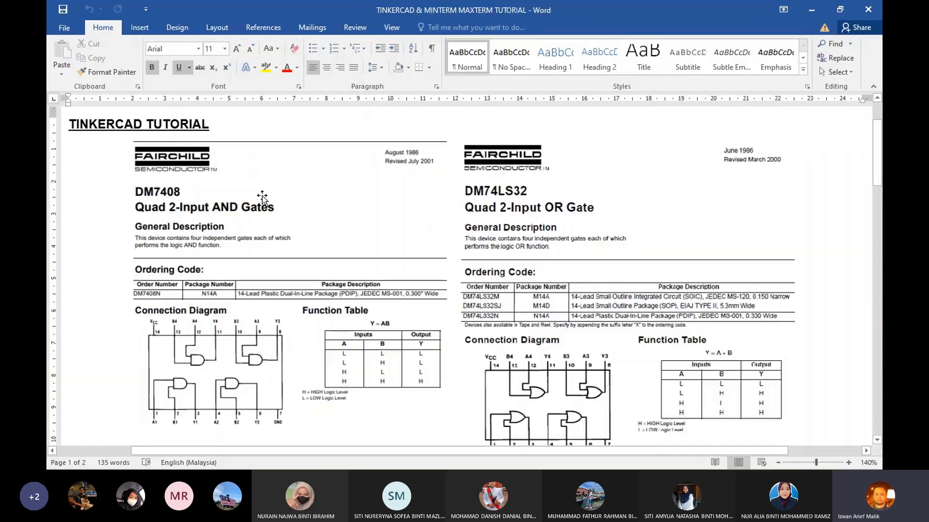
scroll(297, 290, "down", 5)
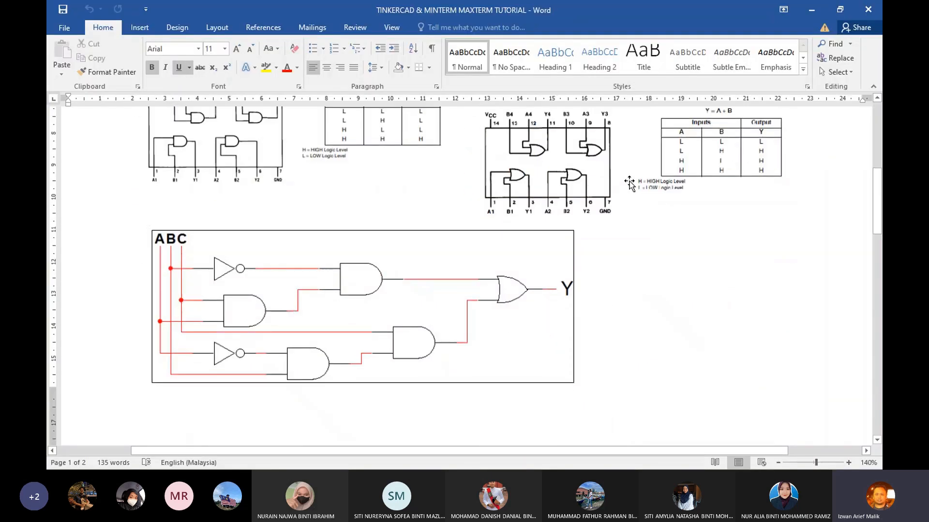
scroll(655, 174, "up", 4)
left_click(811, 10)
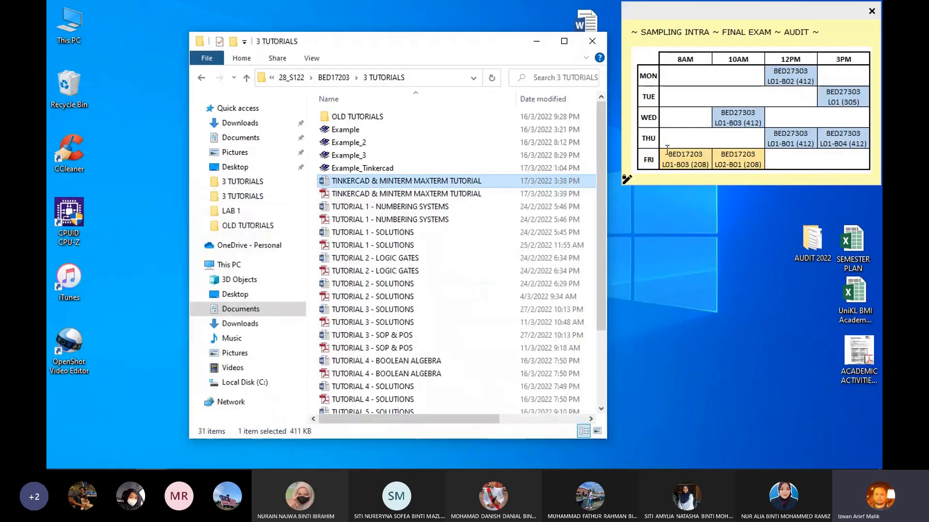
- Return to Tinkercad in Chrome, search the components for breadboard, and place a Breadboard Small in the middle of the workspace
left_click(180, 463)
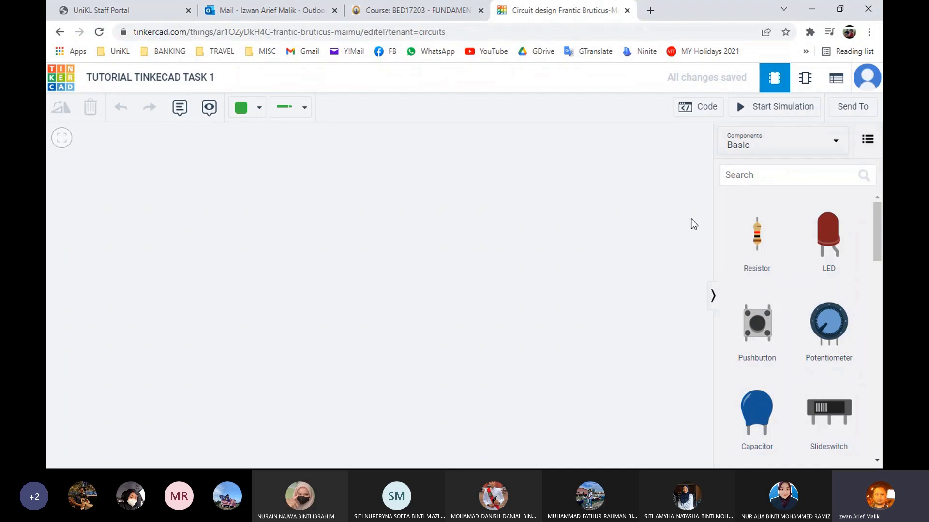
left_click(792, 178)
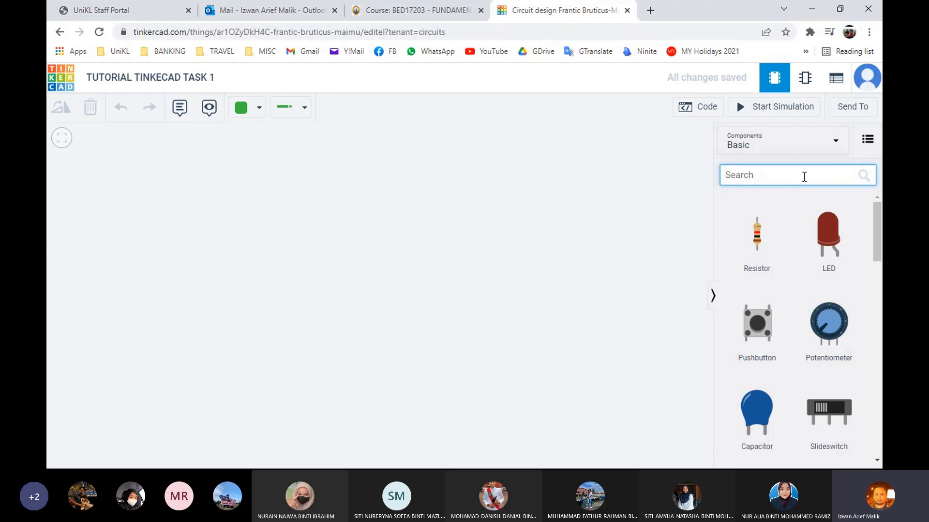
type("brea")
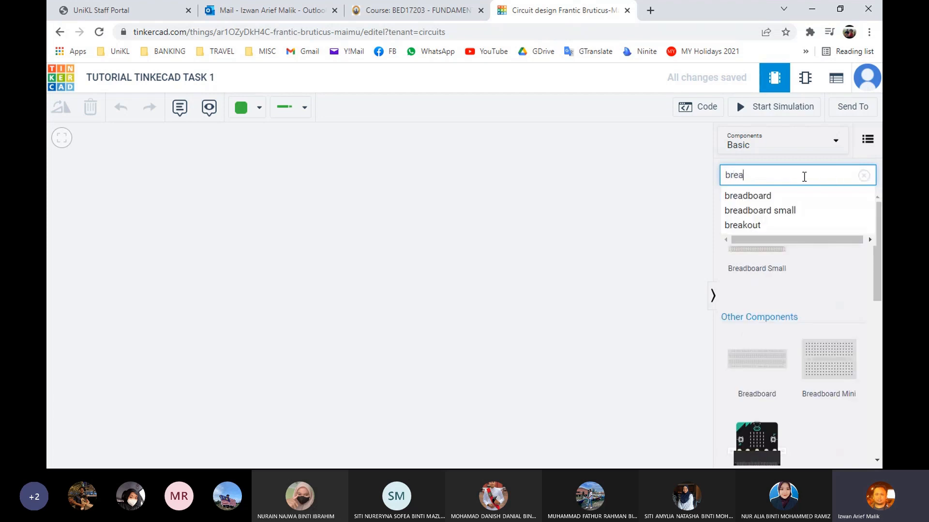
left_click(786, 196)
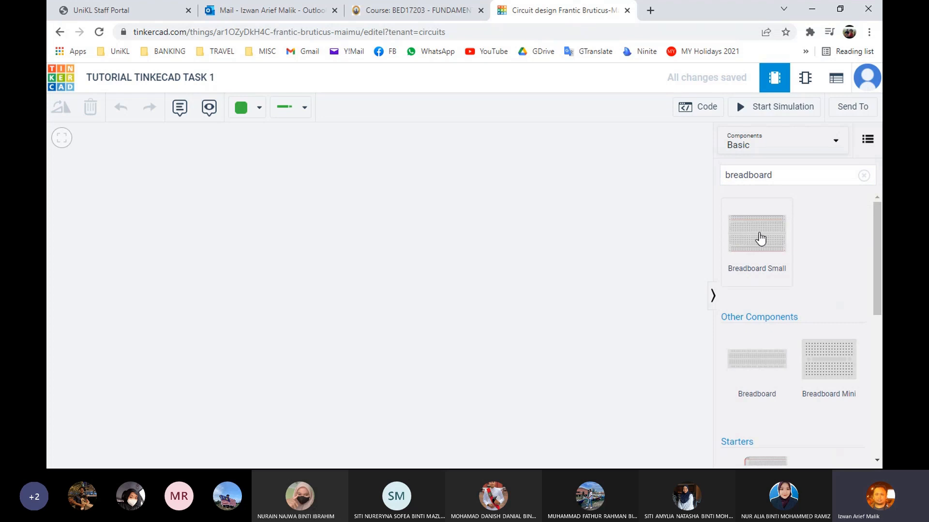
left_click(760, 244)
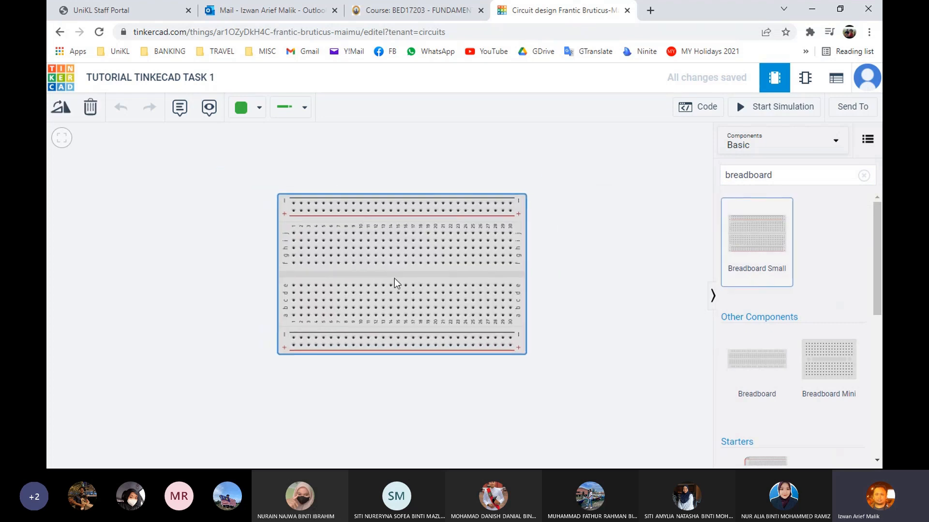
left_click(394, 283)
left_click(594, 284)
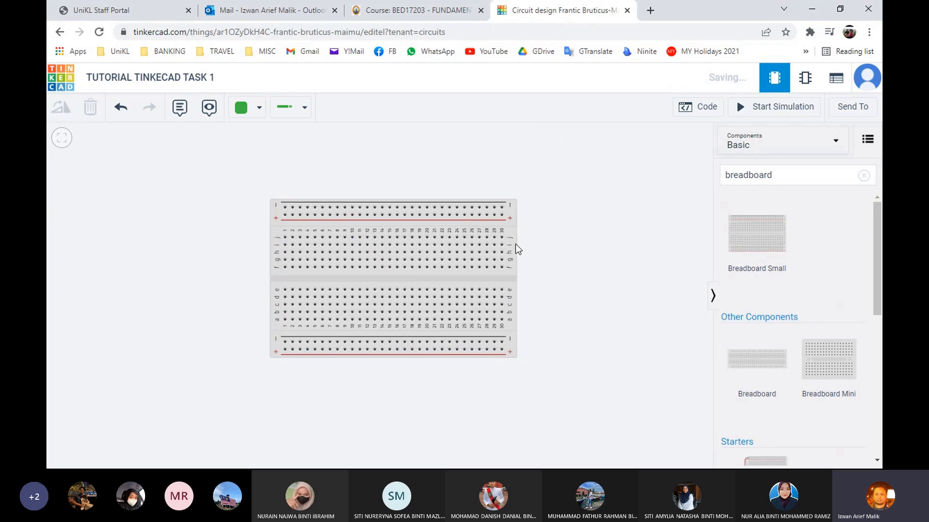
- Examine the small breadboard's rows, columns and power rails at a larger size
left_click(425, 259)
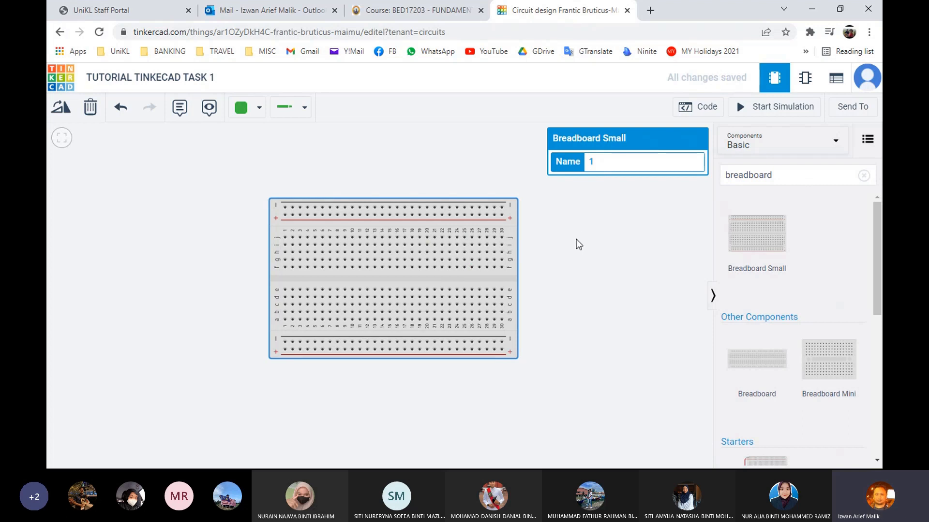
left_click(570, 251)
scroll(414, 309, "up", 2)
scroll(414, 304, "down", 4)
scroll(415, 304, "up", 5)
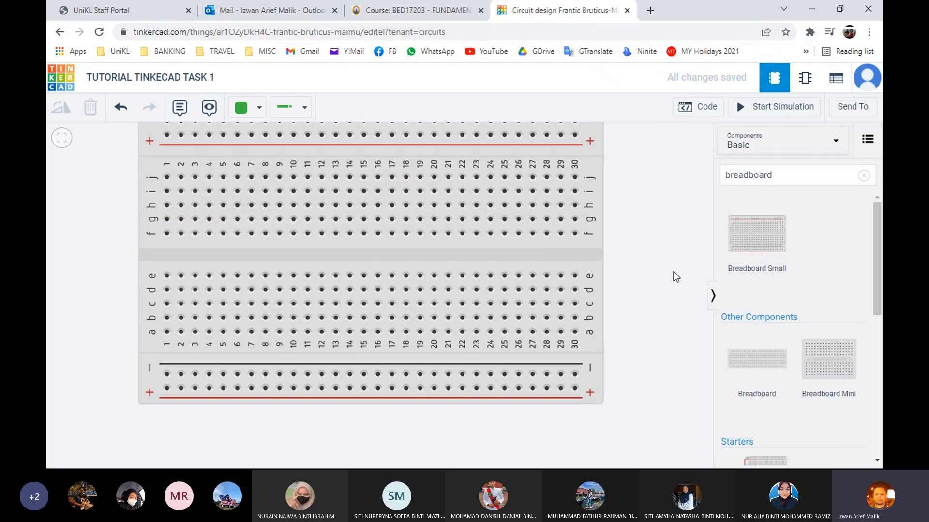
scroll(674, 271, "up", 1)
scroll(648, 273, "down", 2)
left_click_drag(636, 248, 643, 271)
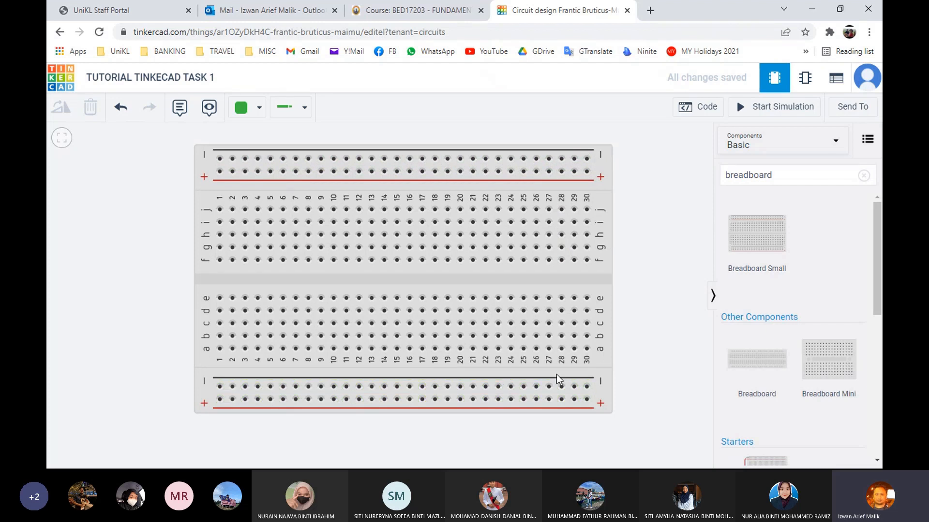
- Search the components for led and place an LED in row j of the breadboard, at columns 26 and 27
left_click_drag(773, 179, 702, 178)
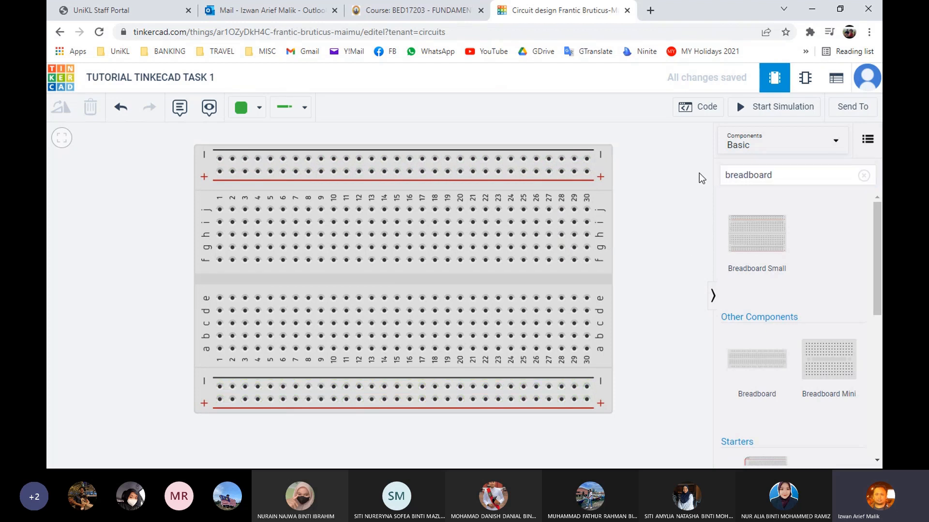
double_click(755, 175)
type("led")
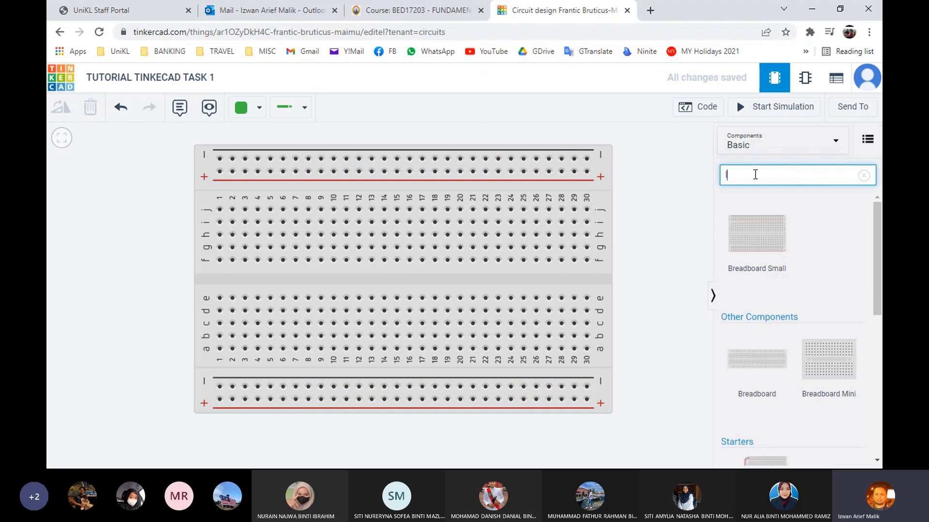
left_click(770, 196)
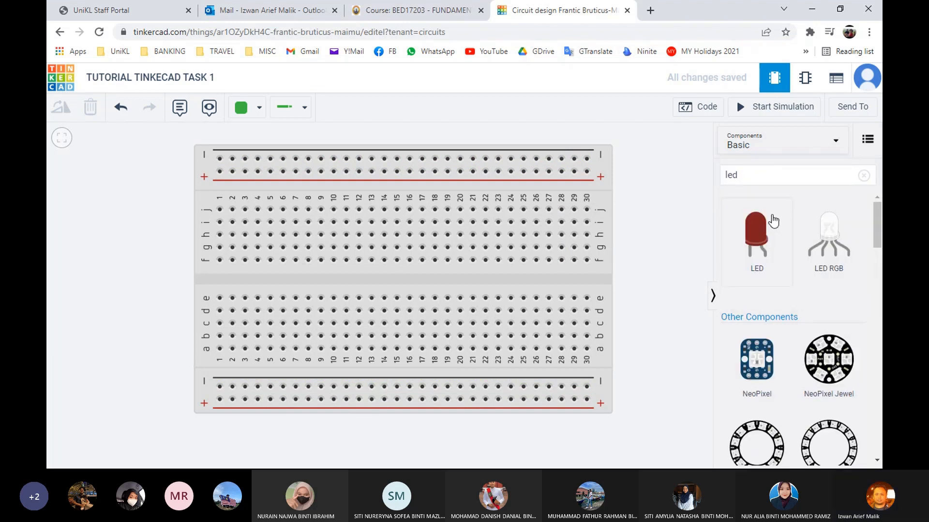
left_click_drag(765, 235, 540, 216)
left_click_drag(660, 294, 662, 292)
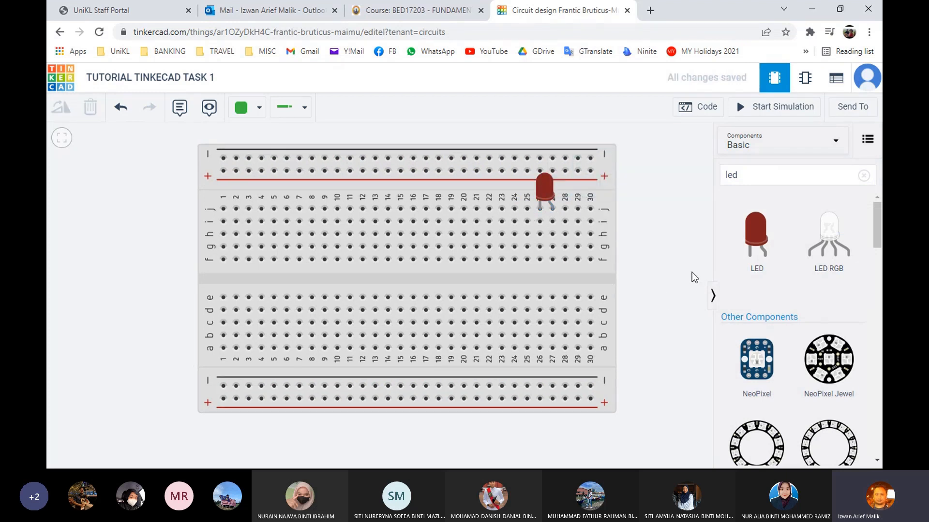
- Change the LED's color to Green
left_click(542, 193)
left_click(651, 184)
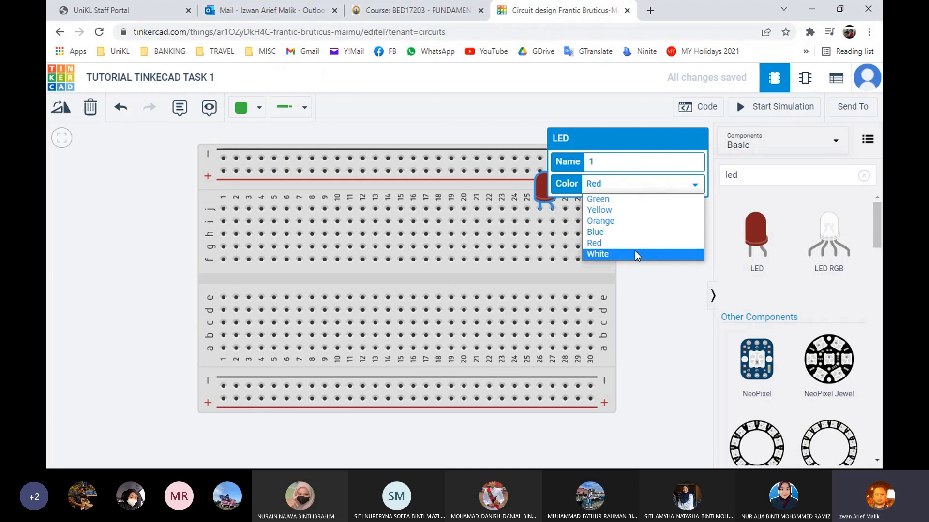
left_click(633, 211)
left_click(622, 188)
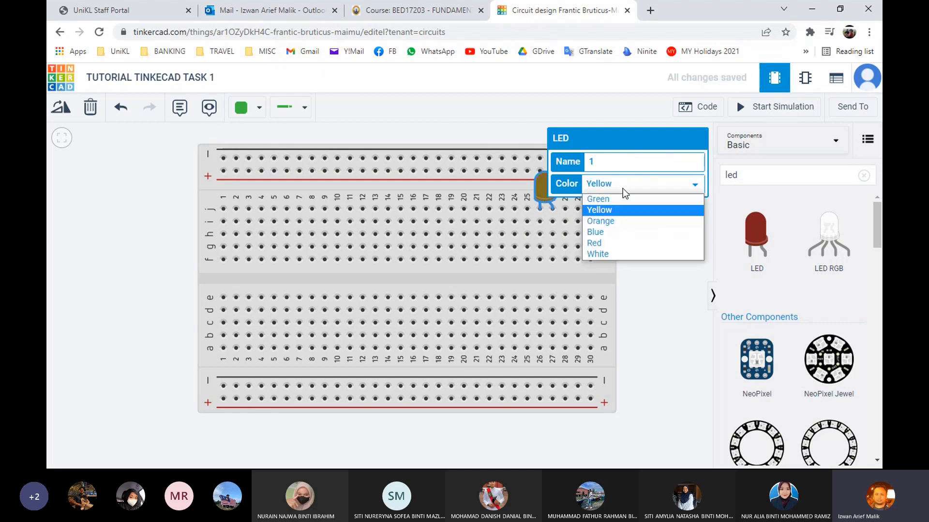
left_click(622, 200)
left_click(633, 228)
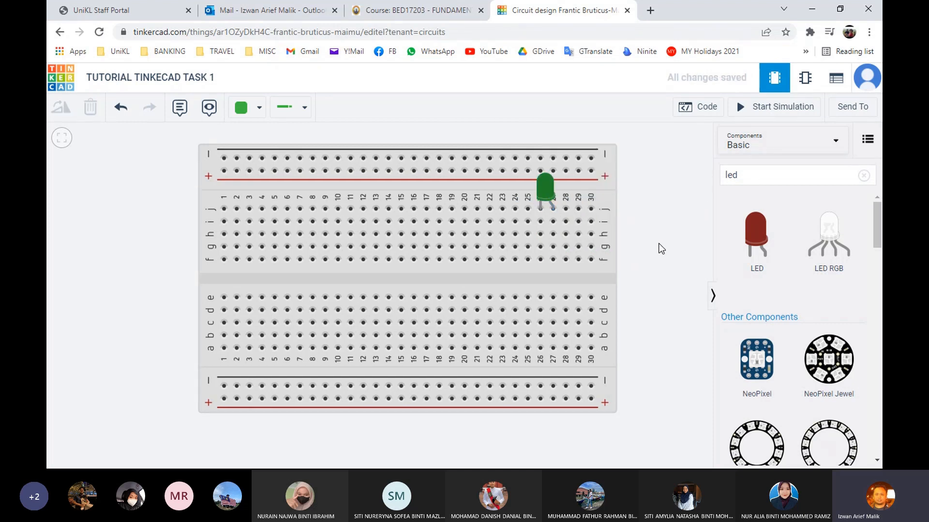
- Search the components for switch and place a DIP Switch SPST x 4 across the breadboard's centre gap at columns 5 to 8
left_click(763, 176)
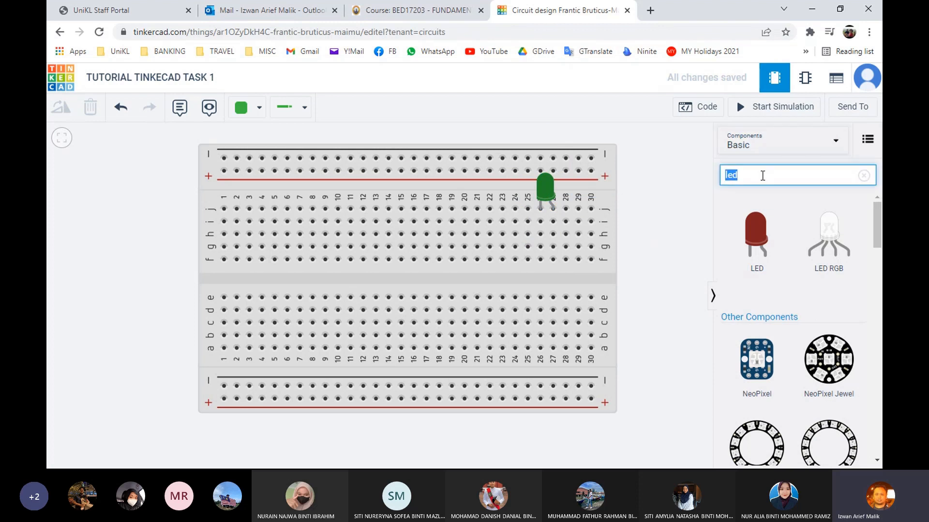
type("swi")
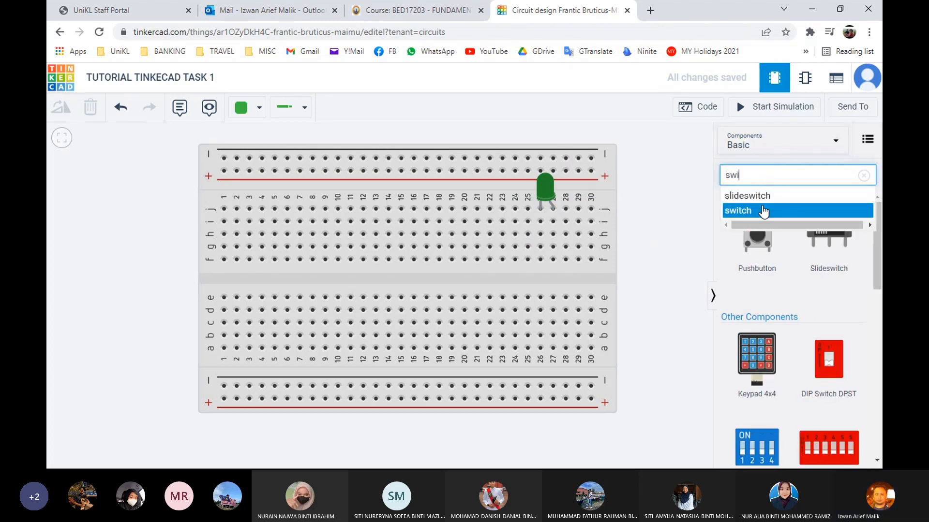
left_click(763, 211)
left_click(760, 439)
left_click_drag(760, 439, 323, 283)
left_click(658, 274)
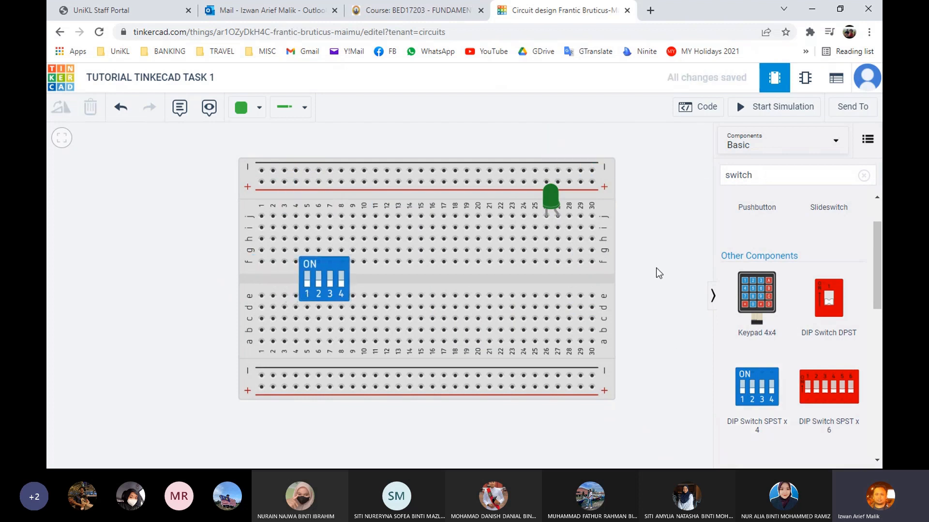
- Search for resistor and place three resistors at the breadboard's upper rails: two at columns 5 and 6, one at column 24
double_click(776, 176)
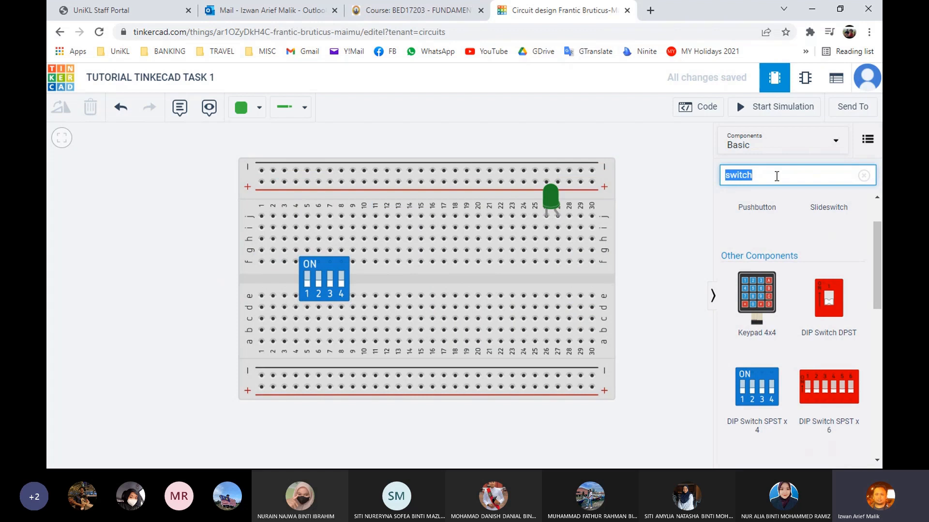
type("res")
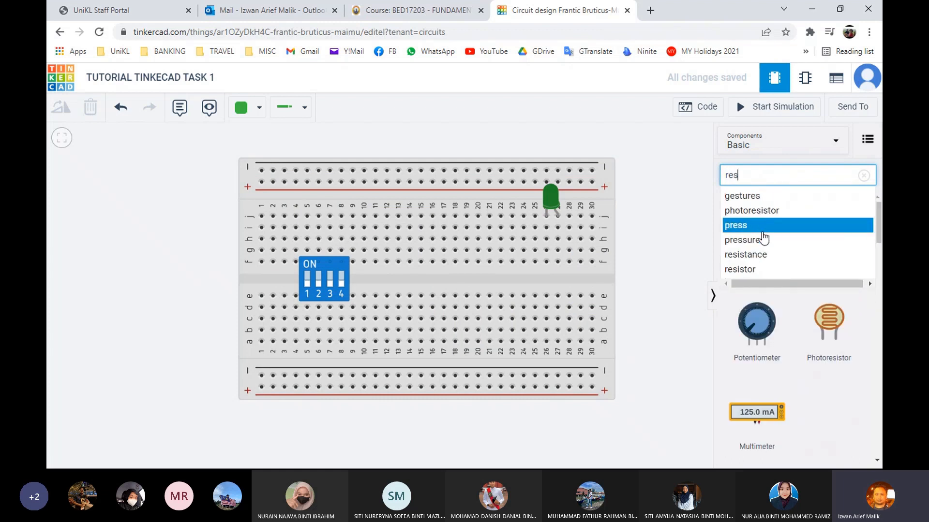
left_click(761, 268)
left_click_drag(757, 237, 313, 200)
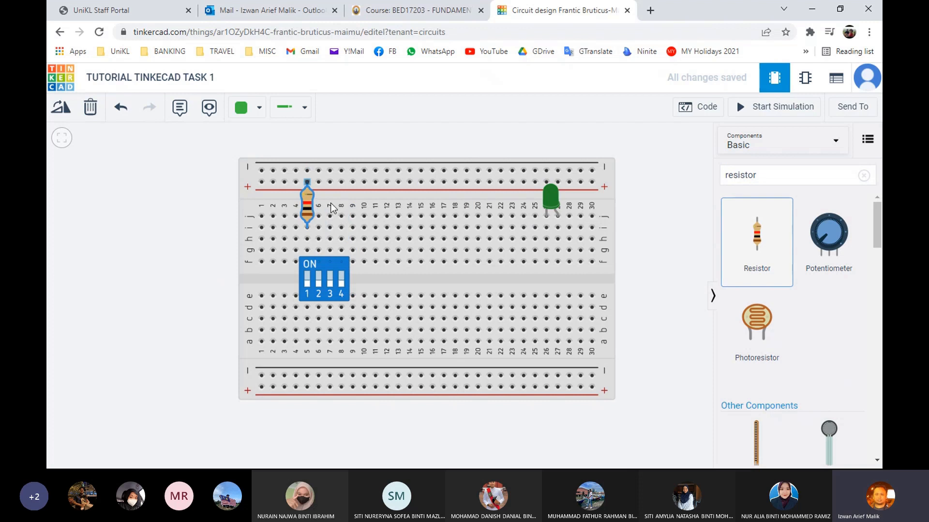
left_click_drag(763, 227, 323, 204)
left_click(677, 235)
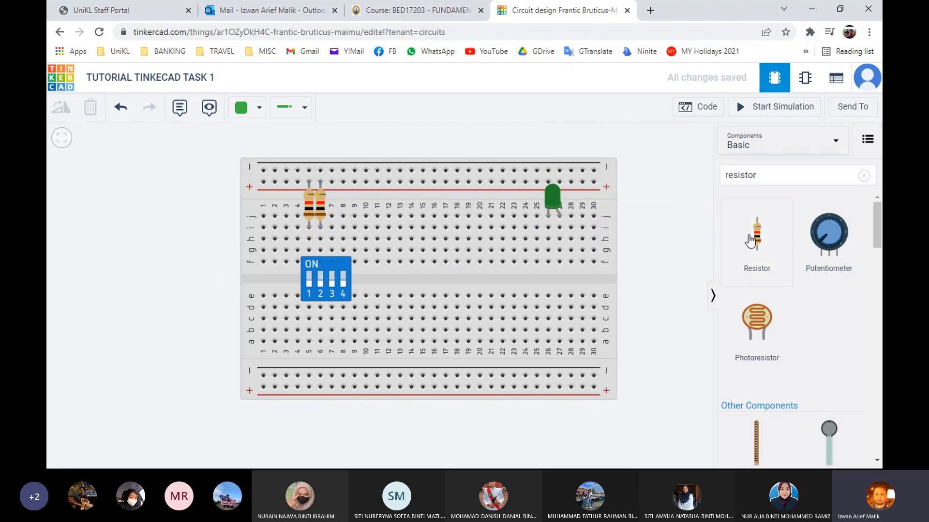
left_click_drag(750, 240, 525, 197)
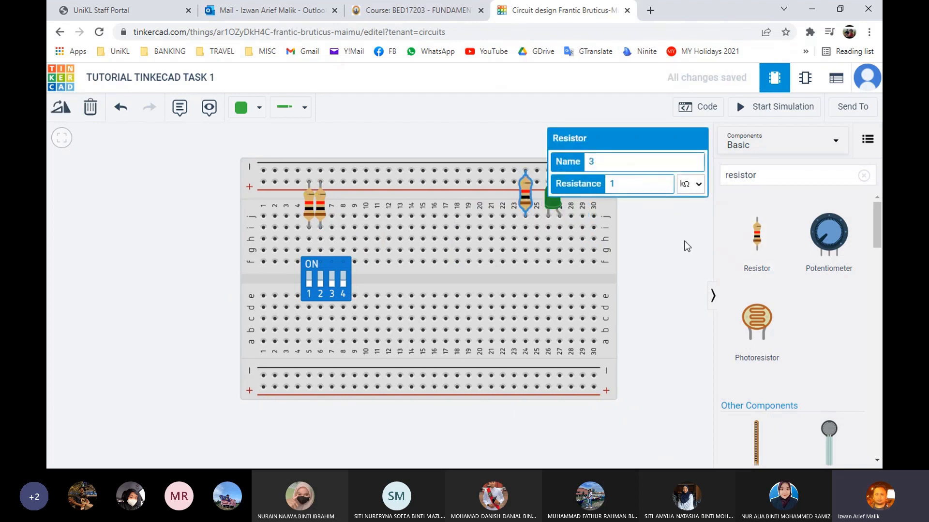
left_click(561, 213)
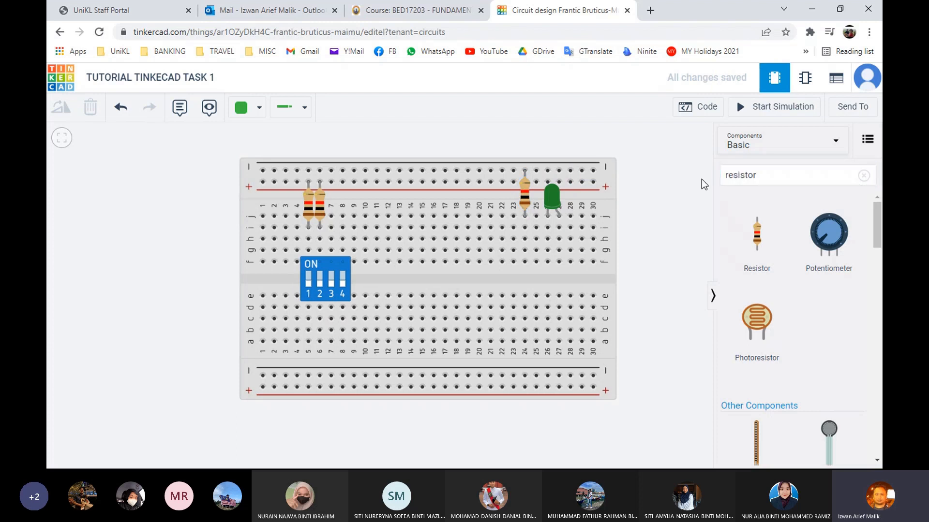
- Switch to the tutorial document in Word to check the AND gate's part number, and return to Tinkercad in Chrome
double_click(750, 178)
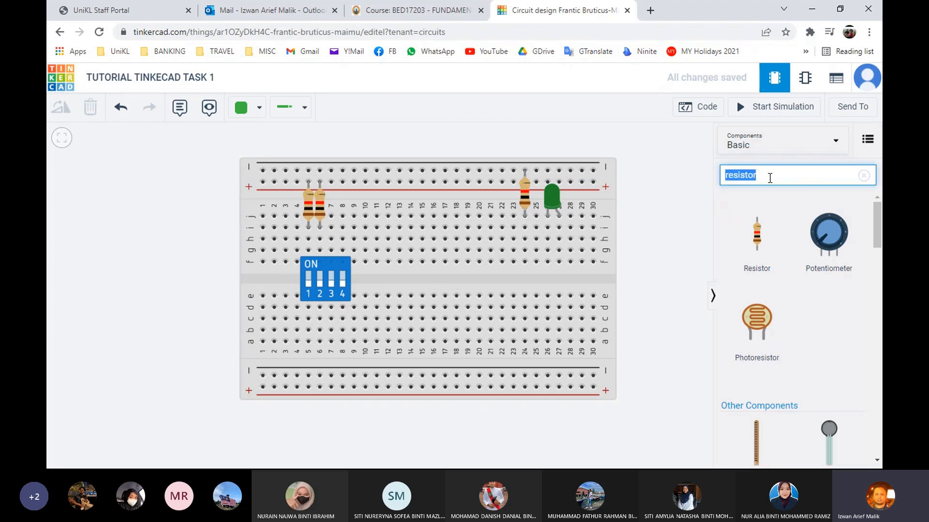
left_click(811, 9)
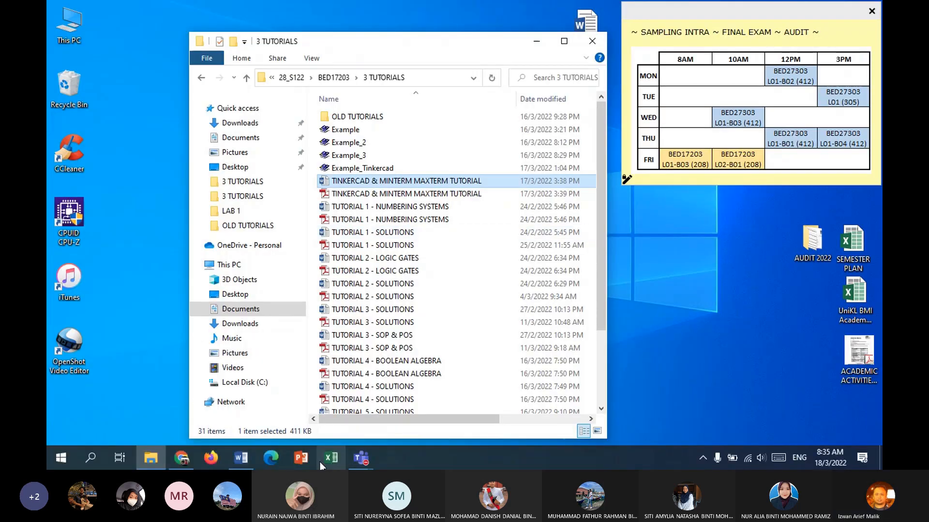
left_click(241, 458)
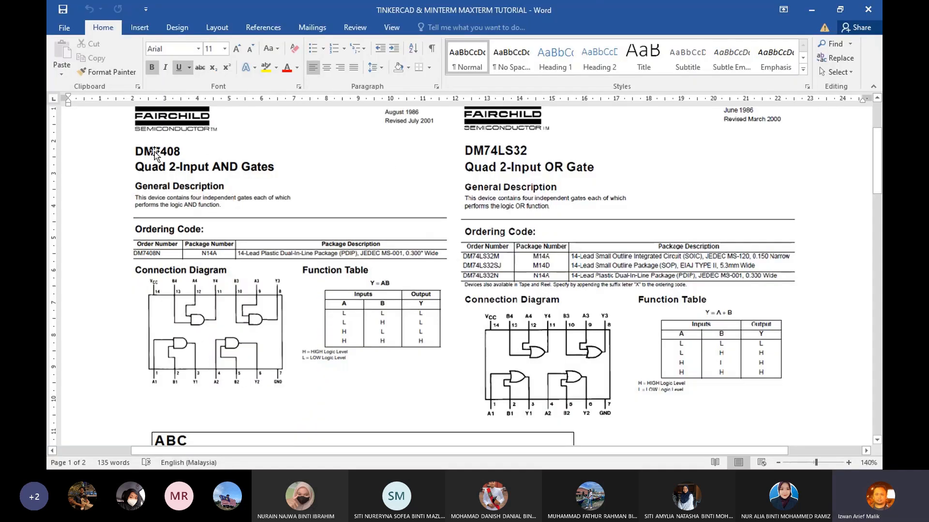
key("alt+Tab")
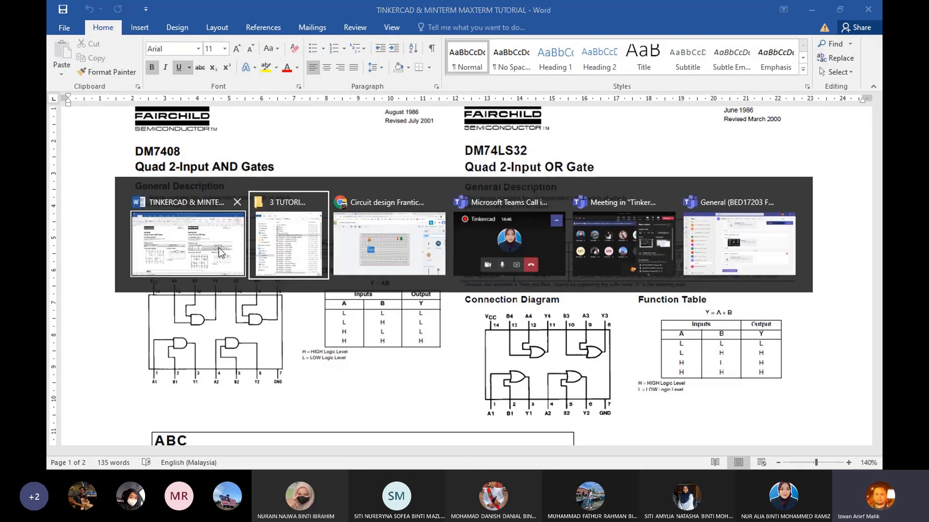
left_click(371, 250)
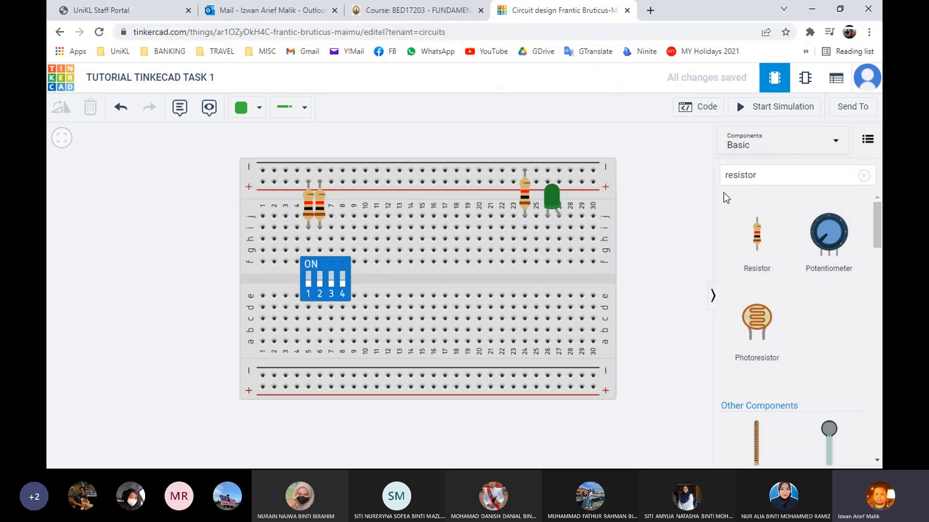
- Search the components for 7408 and place the Quad AND gate across the breadboard's centre gap at columns 13 to 19
left_click(749, 177)
double_click(749, 178)
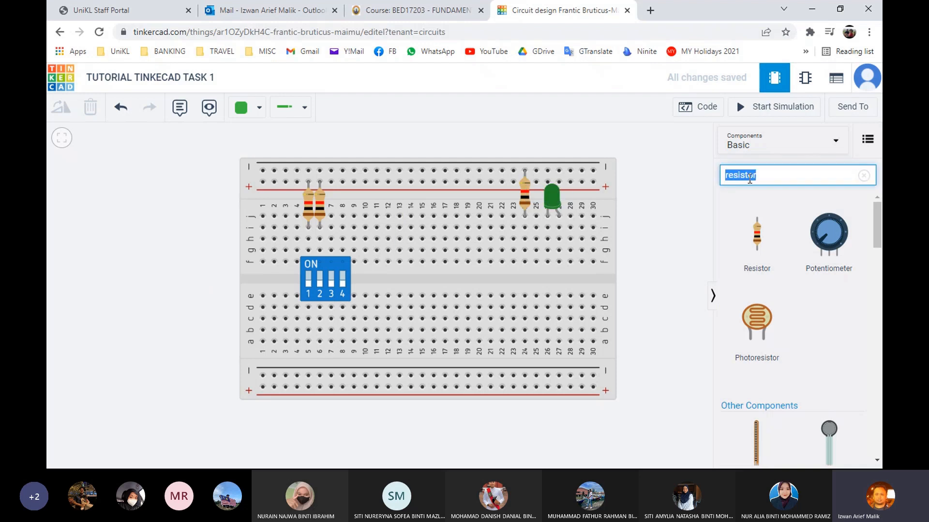
type("7408")
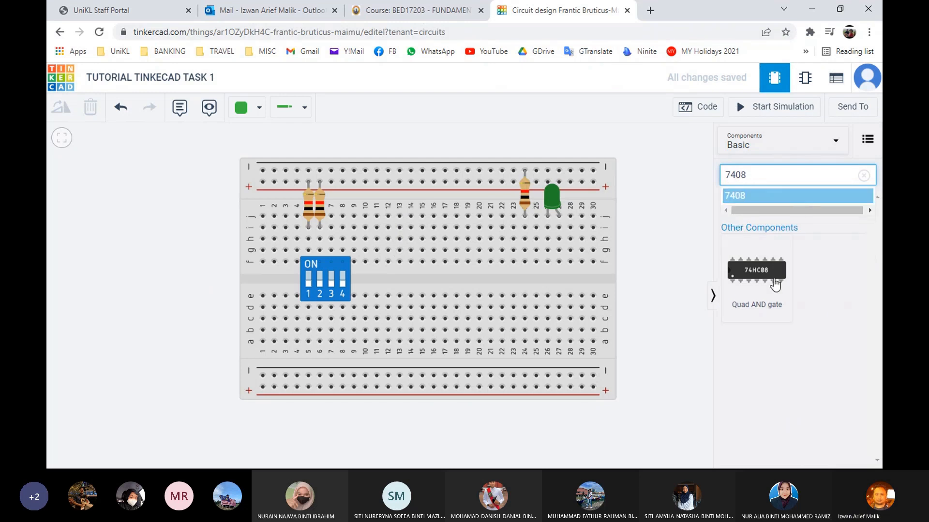
left_click_drag(763, 284, 429, 281)
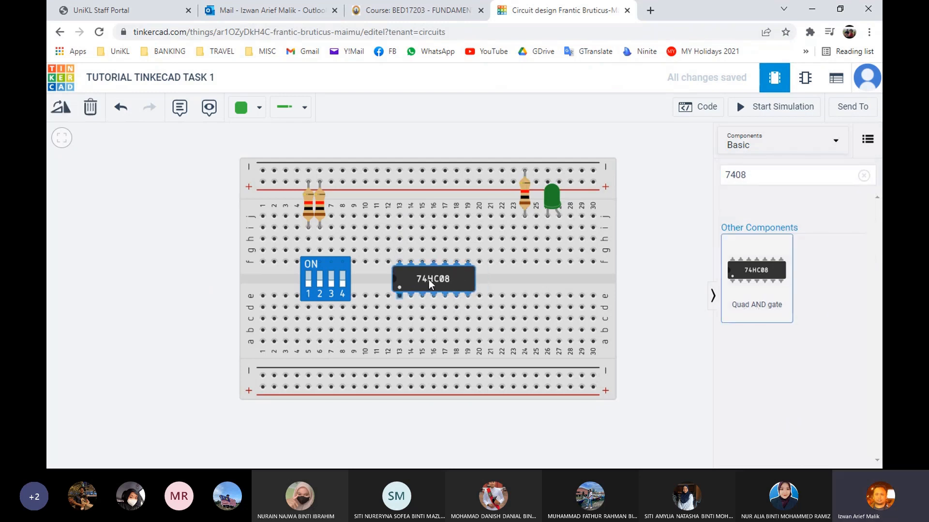
left_click(672, 227)
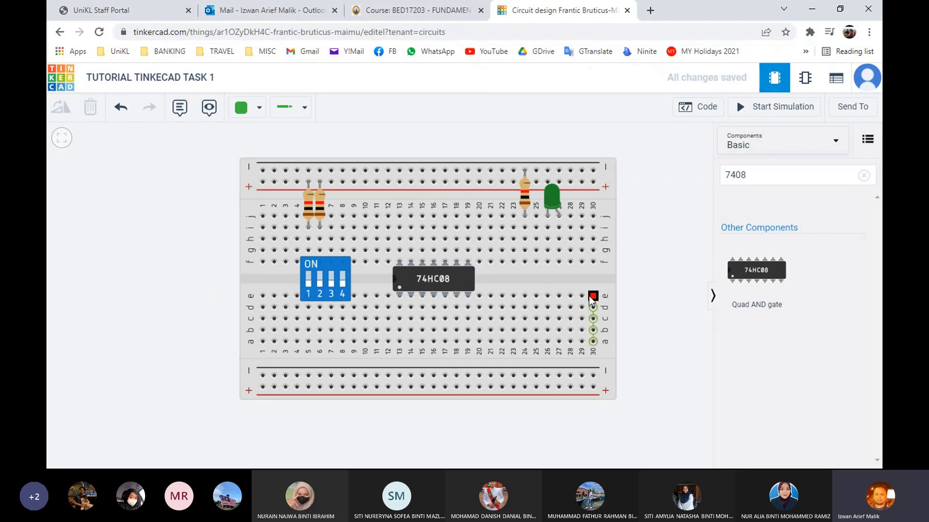
left_click(746, 179)
left_click_drag(771, 186, 705, 177)
left_click(745, 180)
left_click(704, 176)
key("e")
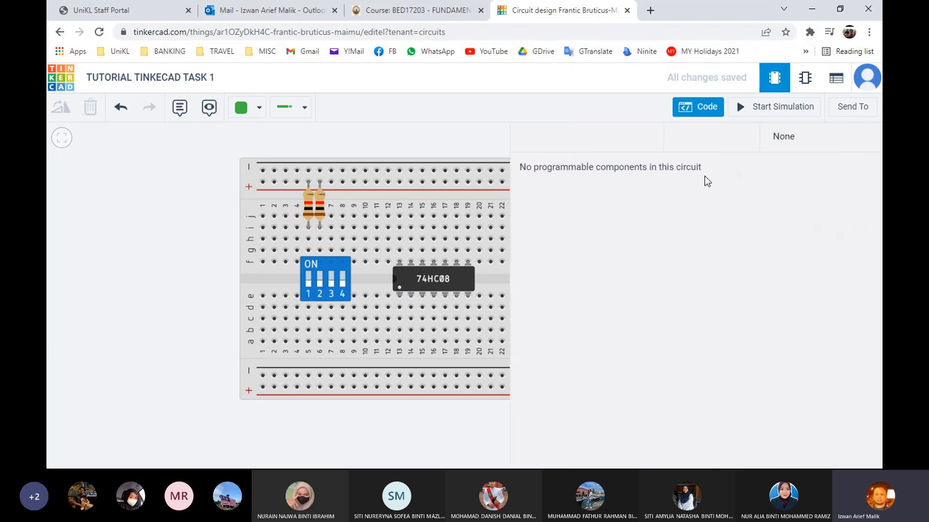
left_click(692, 112)
- Search the components for power and place a Power Supply beside the breadboard, level with its upper half
left_click_drag(750, 177, 714, 175)
type("power")
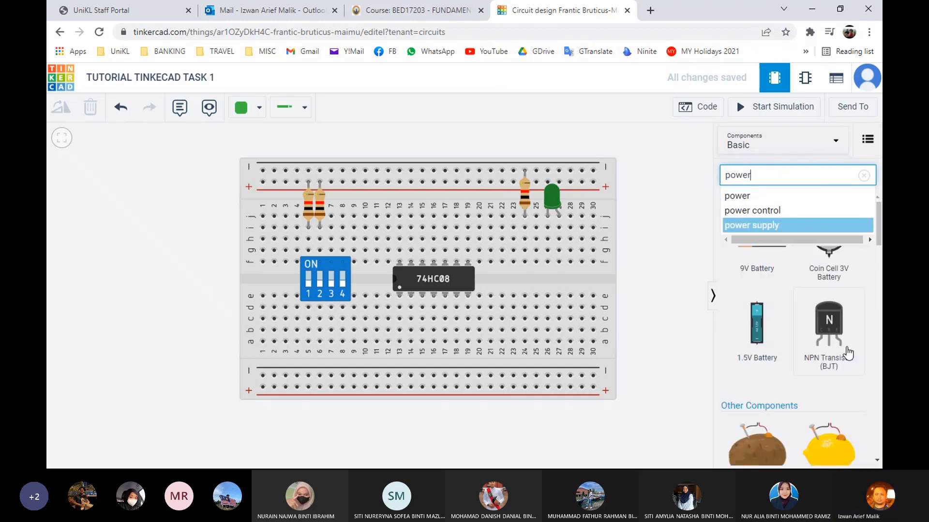
scroll(848, 355, "down", 3)
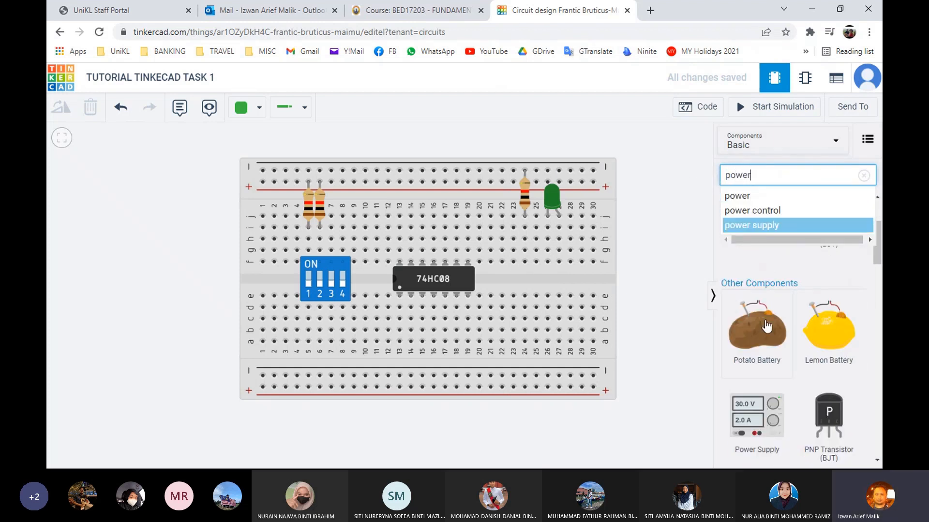
left_click_drag(752, 436, 157, 254)
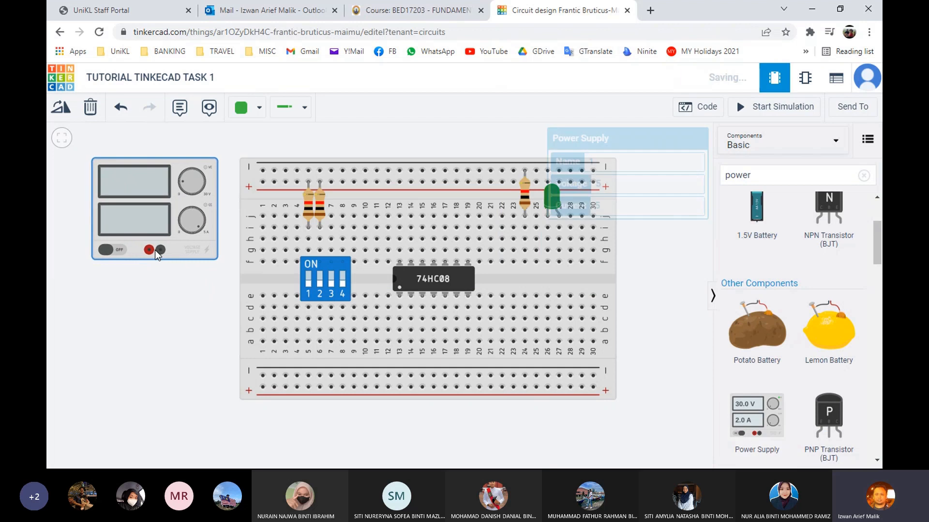
left_click(156, 336)
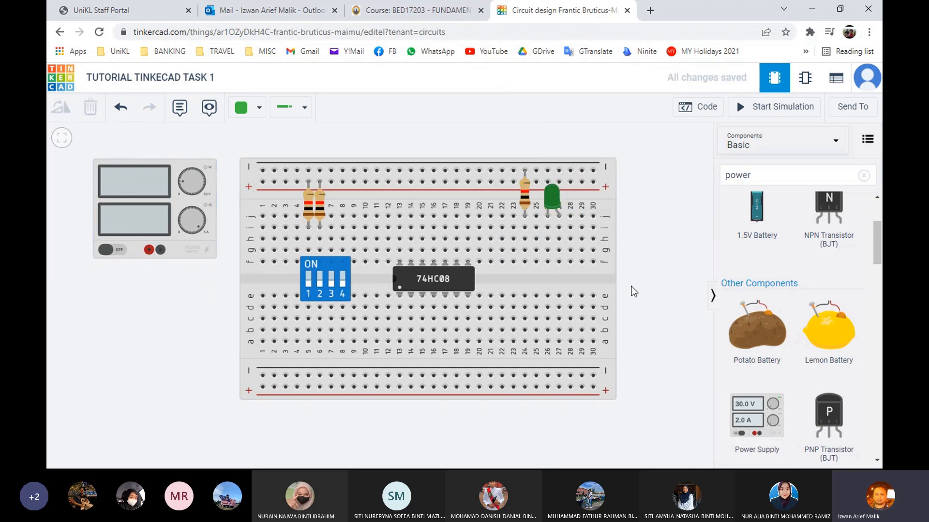
- Check the power supply's voltage and current settings
left_click(172, 203)
double_click(597, 184)
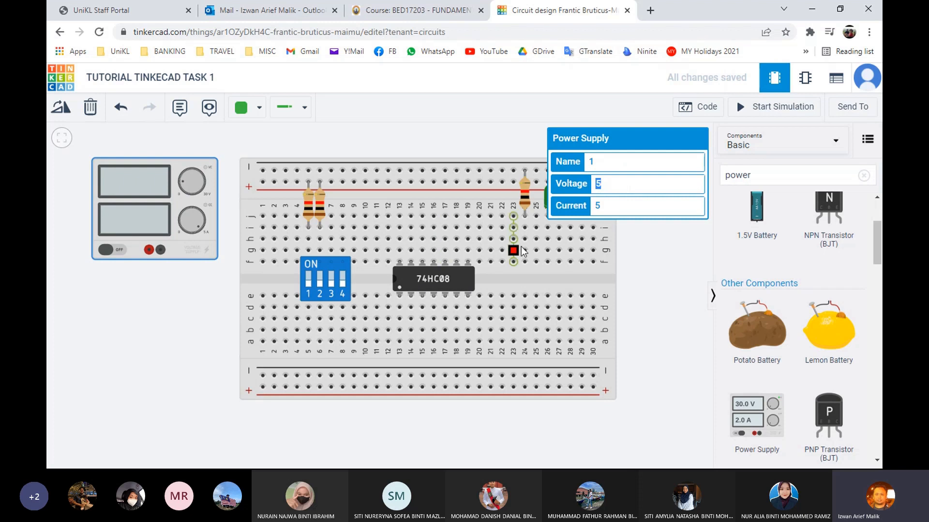
left_click(154, 300)
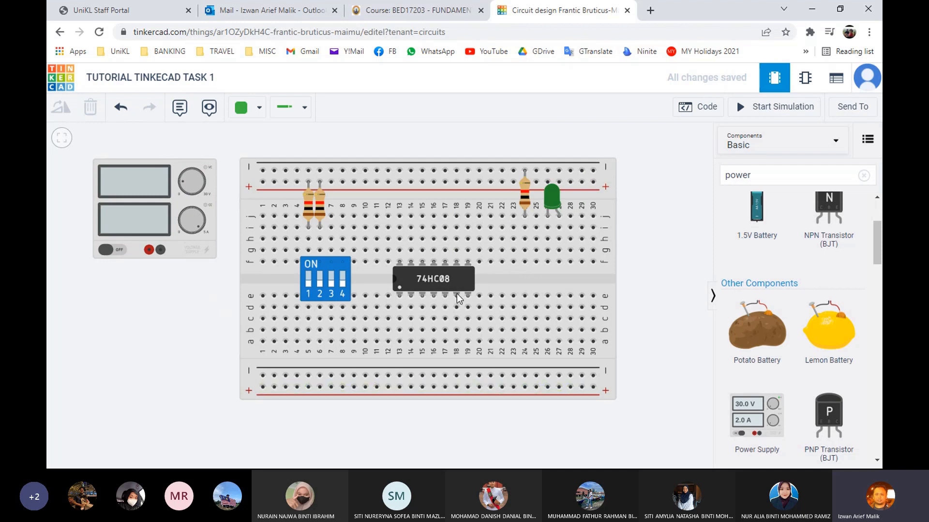
- Hide the components list to enlarge the workspace around the power supply and breadboard
left_click(714, 296)
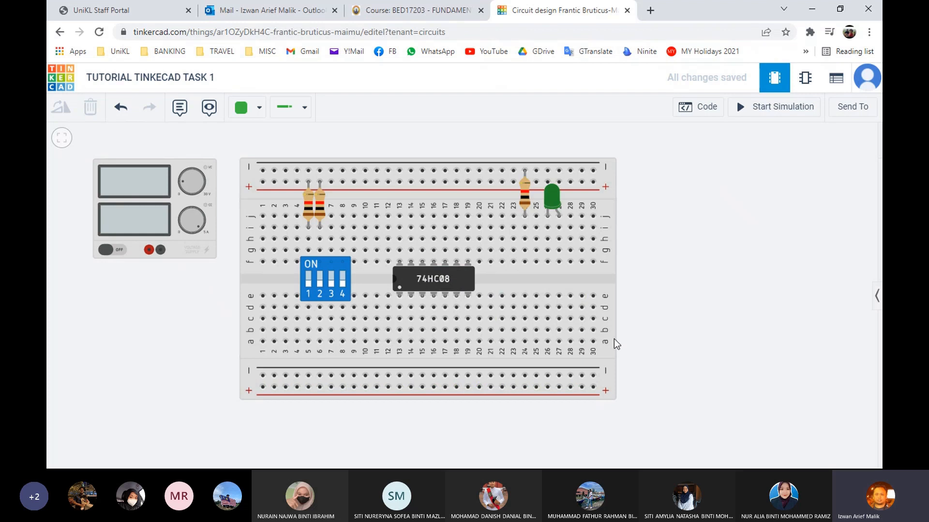
left_click_drag(437, 433, 529, 430)
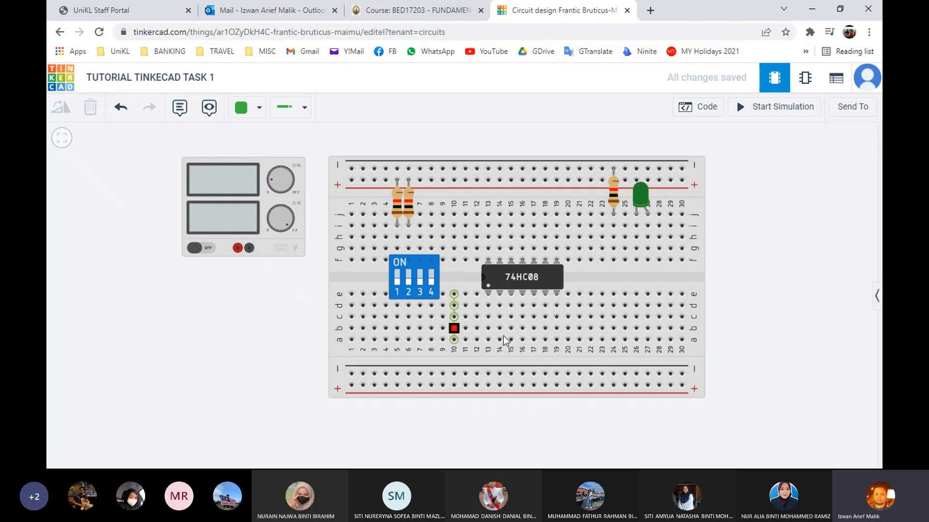
- Wire the power supply's positive terminal to the breadboard's lower positive rail at column 1
left_click(237, 250)
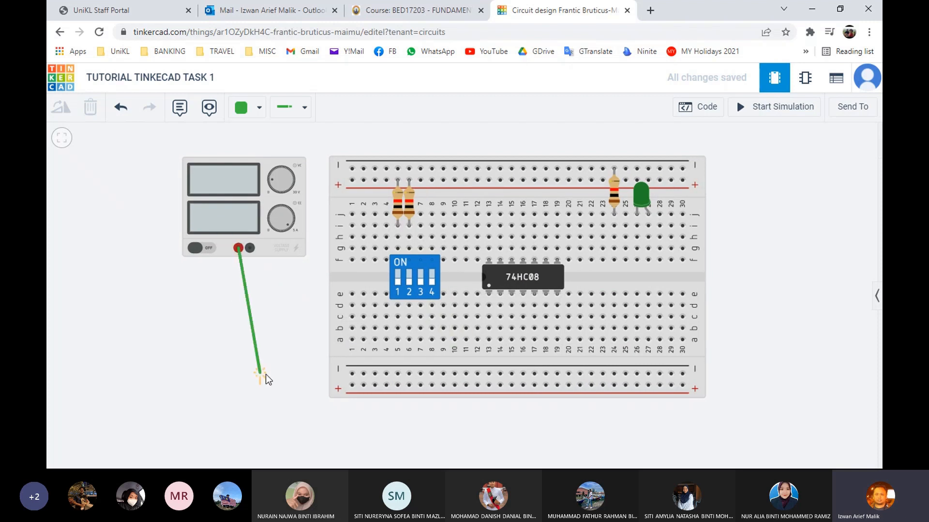
left_click(240, 379)
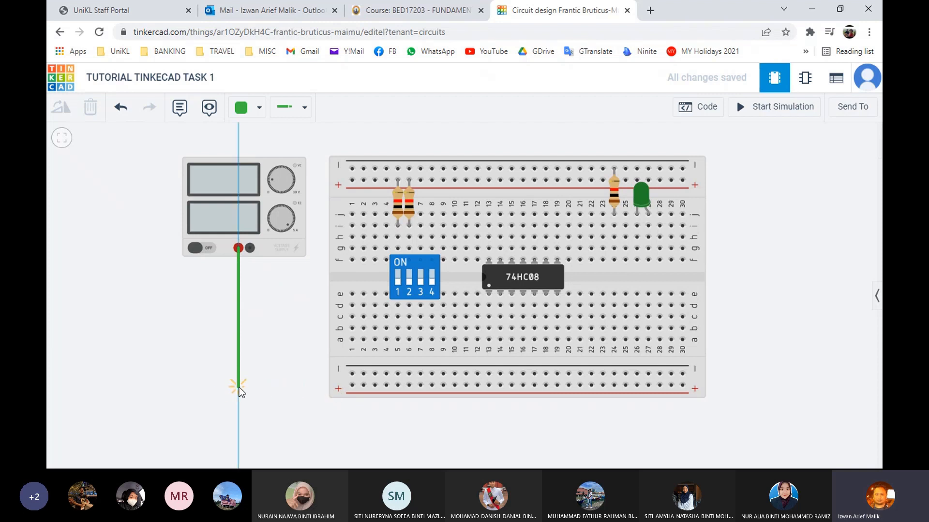
left_click(352, 386)
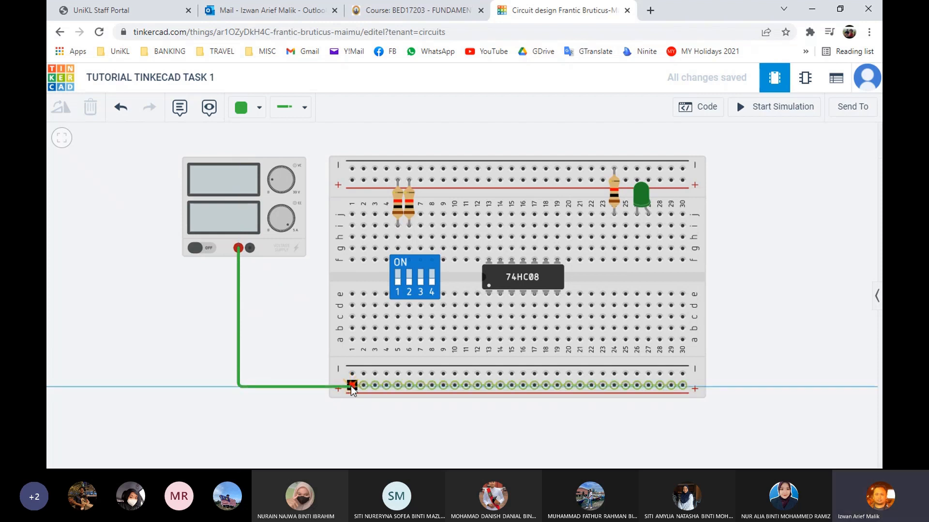
left_click(351, 386)
left_click(282, 423)
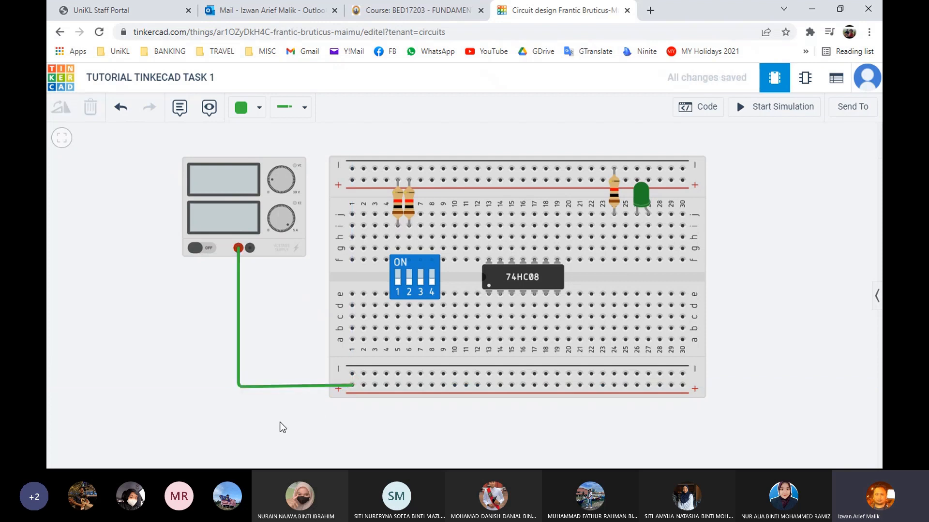
- Change the color of the positive supply wire to red
left_click(239, 276)
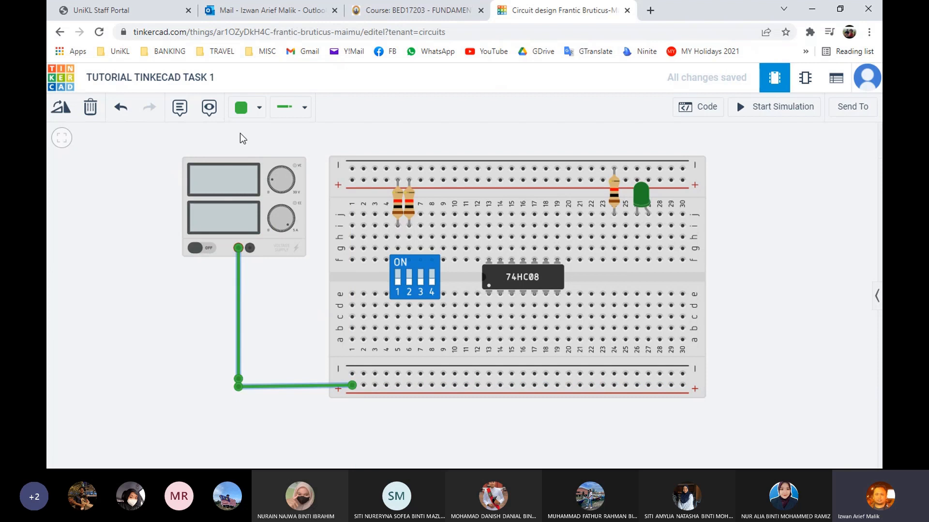
left_click(246, 107)
left_click(259, 167)
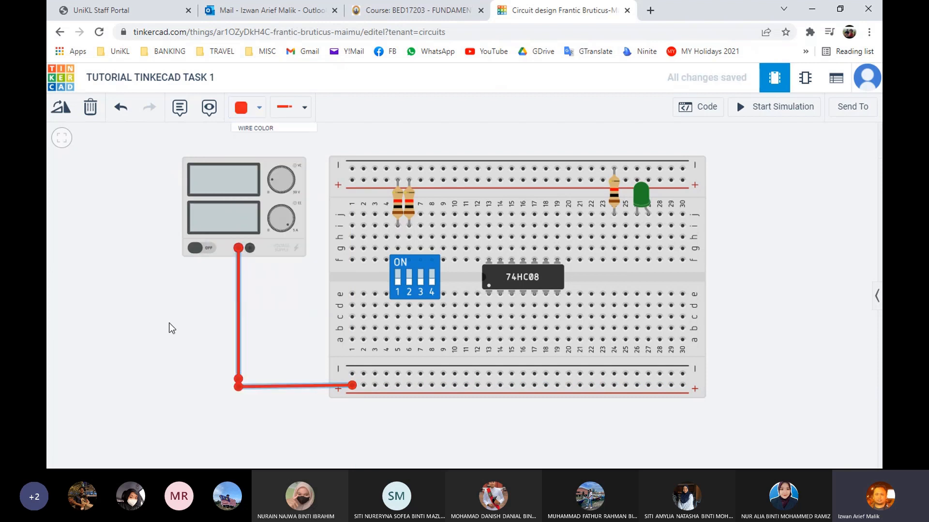
left_click(232, 391)
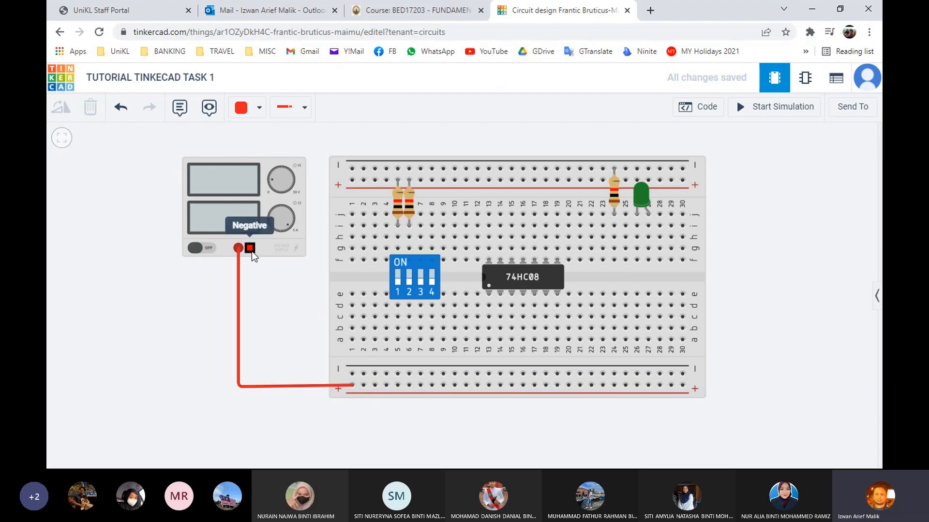
- Connect the power supply's negative terminal to the breadboard's lower negative rail at column 1 with a black wire
left_click(259, 108)
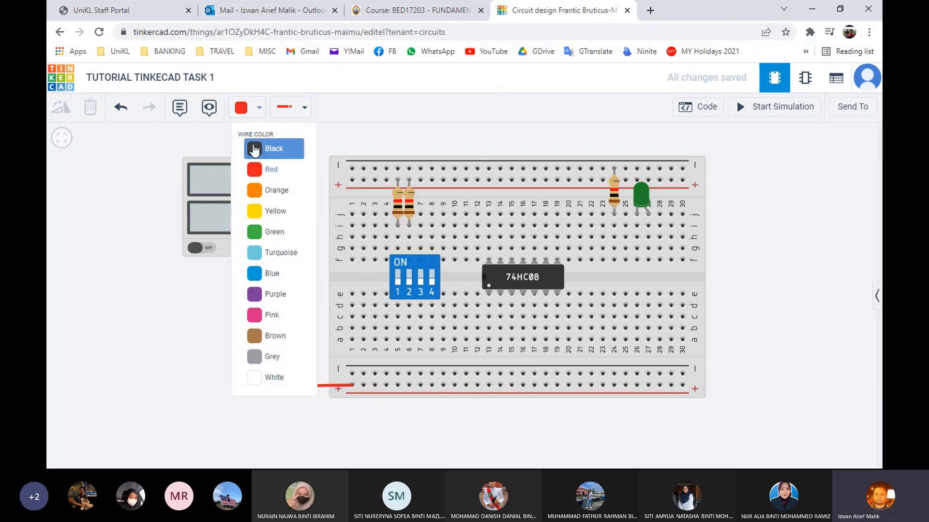
left_click(254, 149)
left_click(249, 249)
left_click(251, 361)
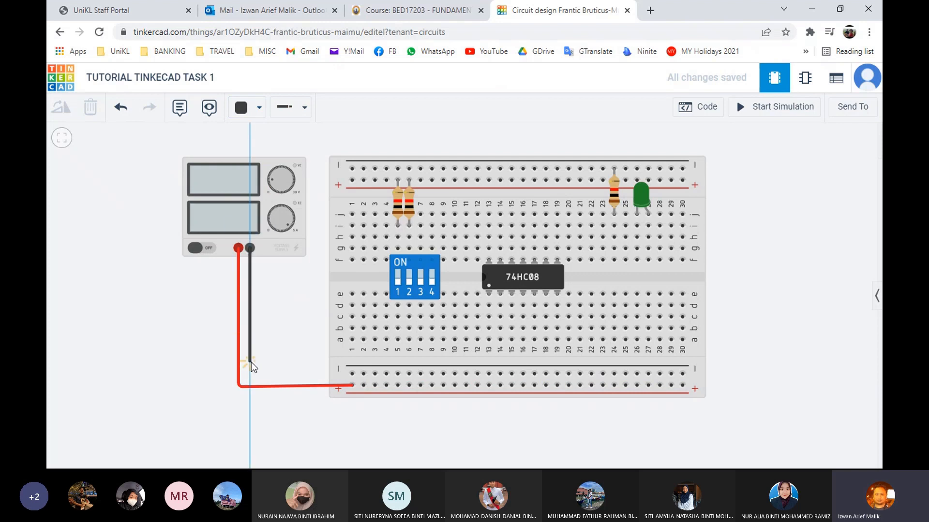
left_click(250, 375)
left_click(352, 374)
left_click(295, 416)
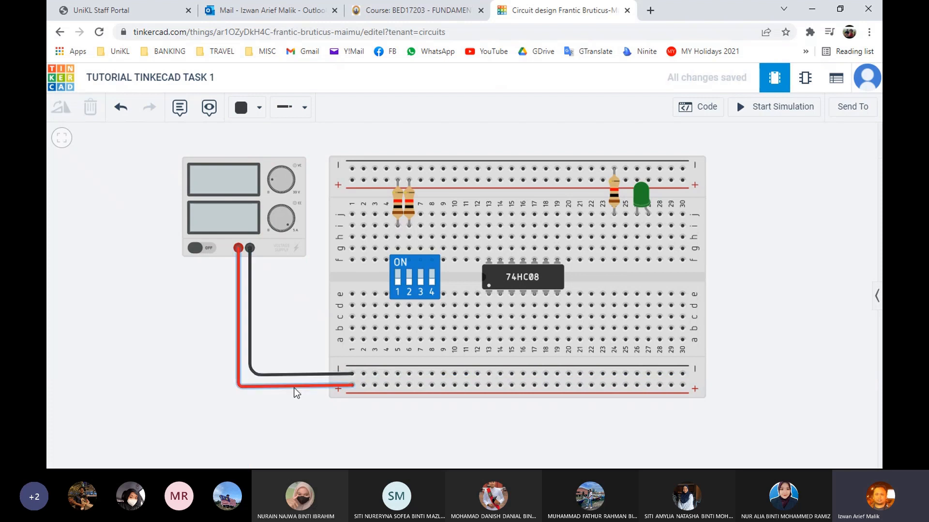
- Delete the red supply wire and redraw it in red from the positive terminal to the lower positive rail at column 1
left_click(239, 386)
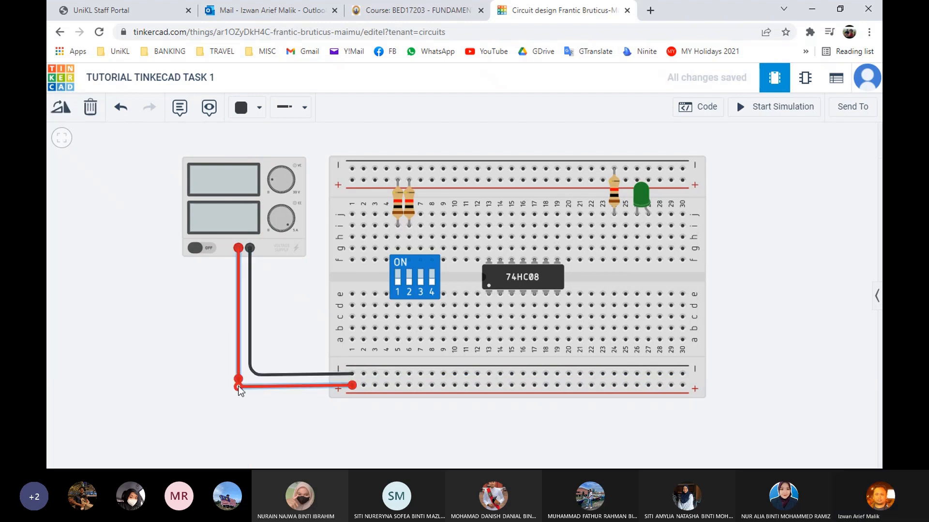
key("Delete")
left_click(259, 107)
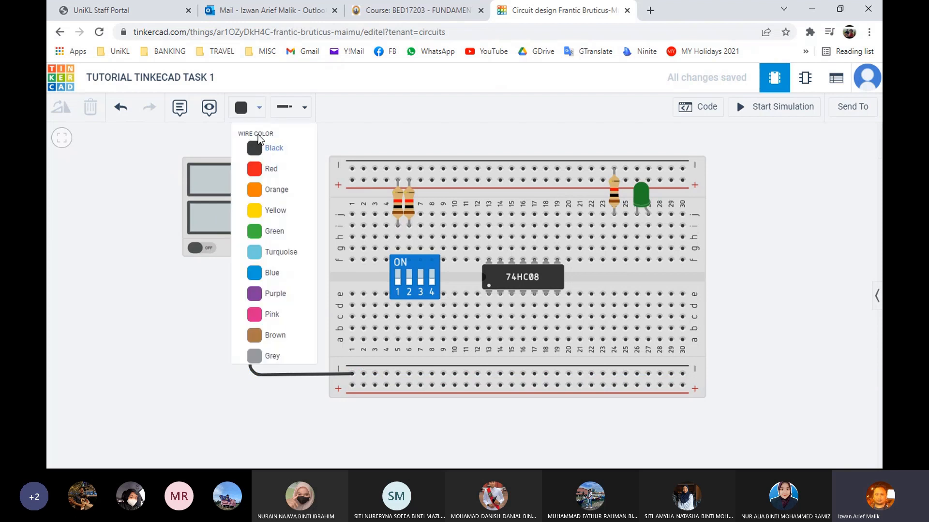
left_click(257, 169)
left_click(238, 248)
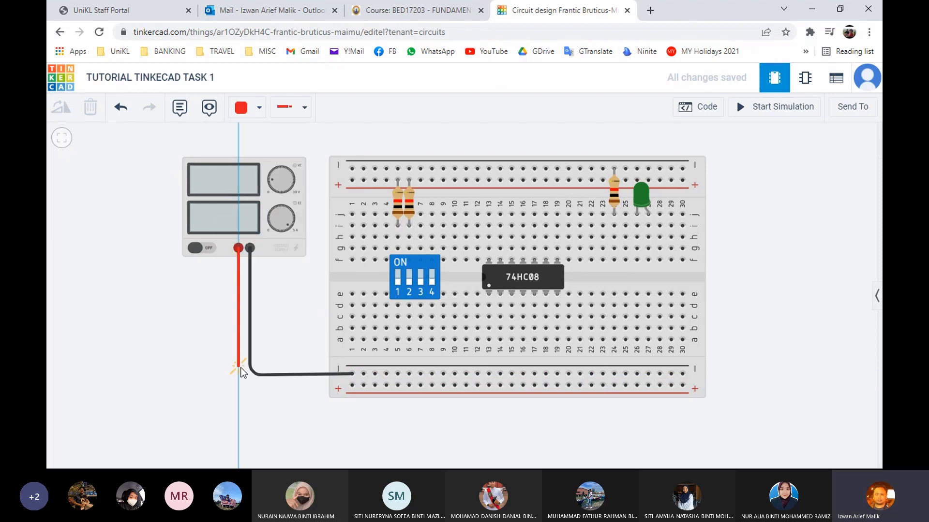
left_click(239, 380)
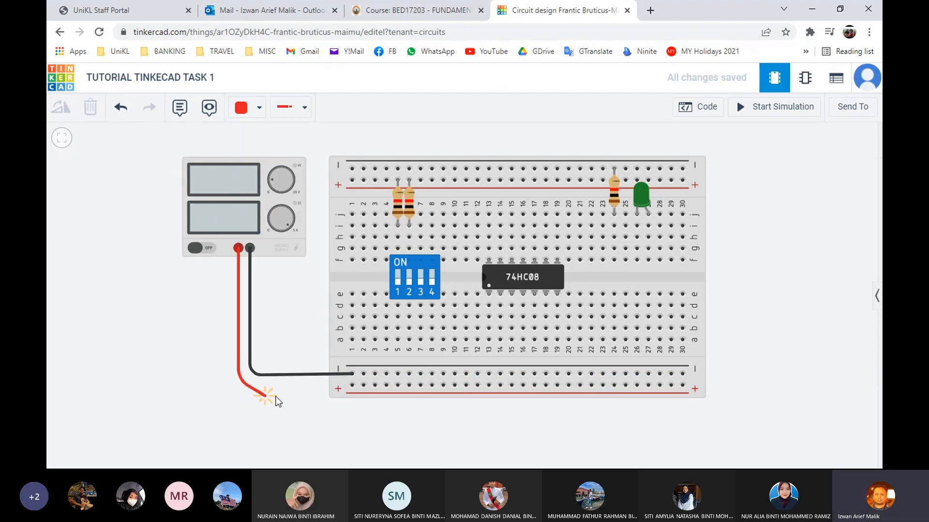
left_click(351, 386)
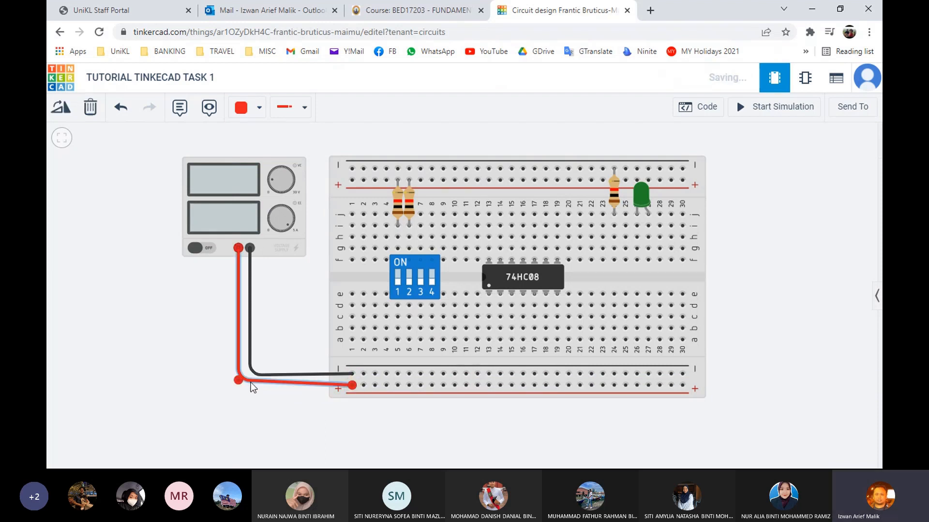
- Adjust the corner bends of the red and black supply wires so their segments run straight
left_click_drag(235, 379, 238, 385)
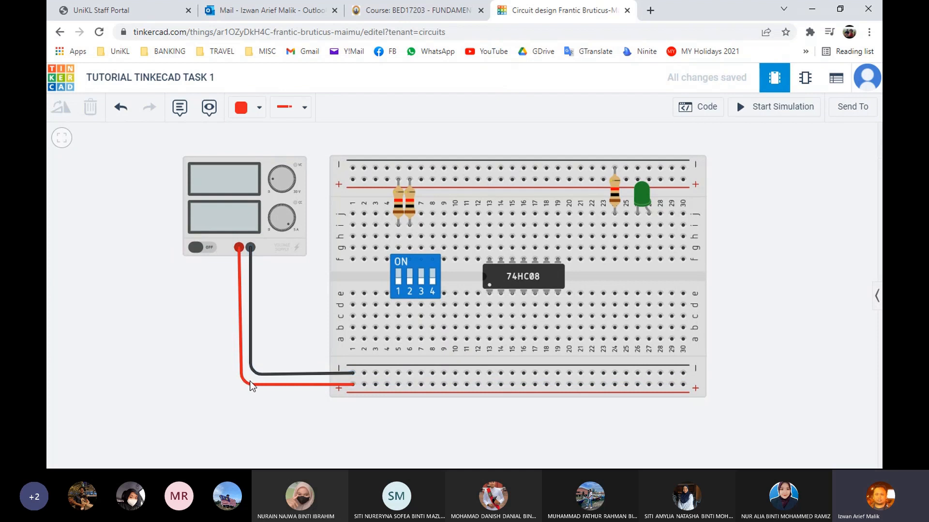
left_click_drag(250, 372, 251, 373)
left_click(193, 380)
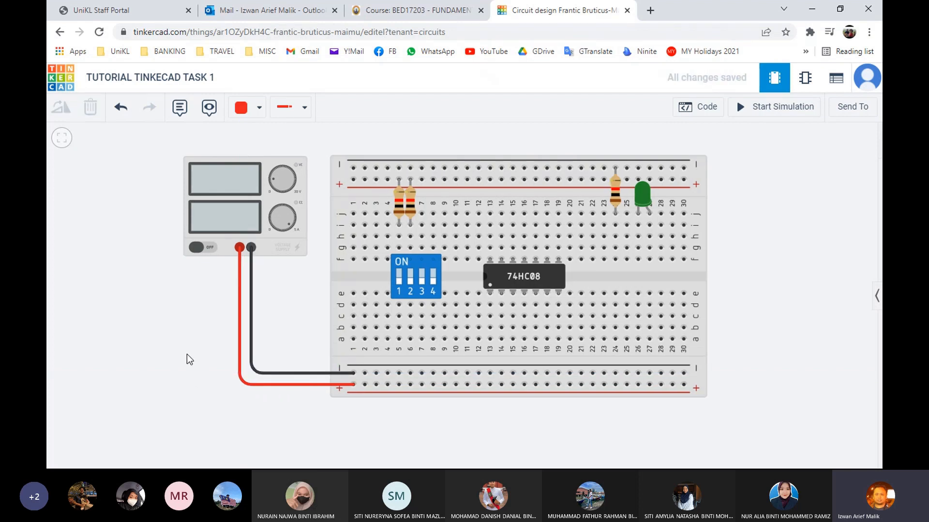
- Move the power supply down beside the middle of the breadboard and align it so its wires run vertically
left_click_drag(268, 195, 271, 238)
left_click(798, 269)
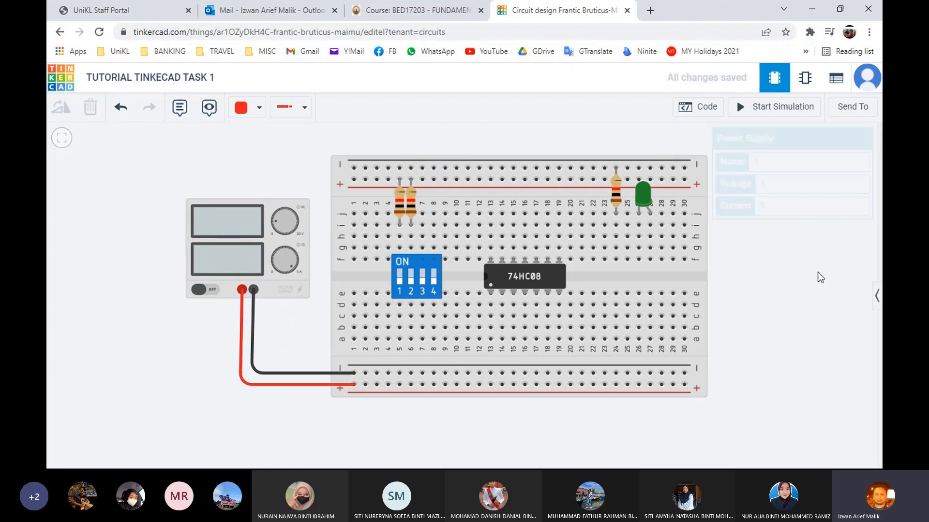
left_click_drag(267, 247, 267, 242)
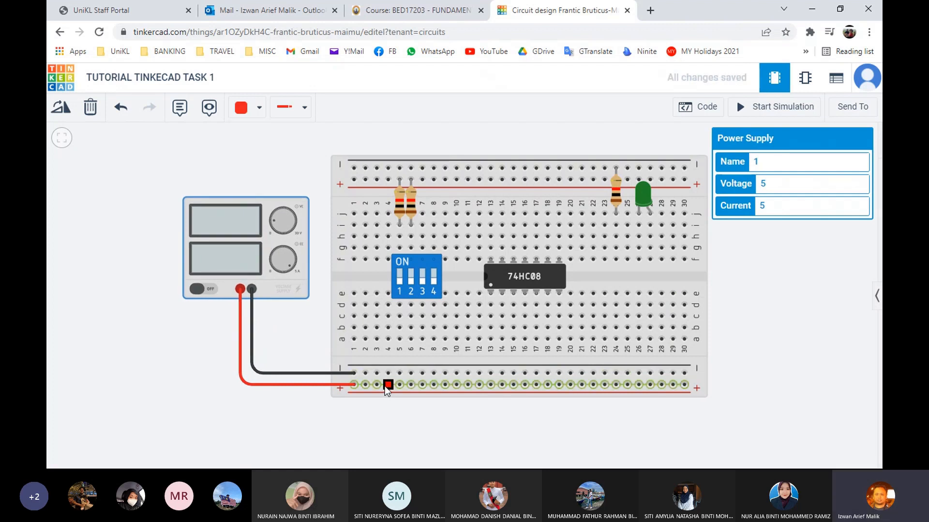
left_click(743, 248)
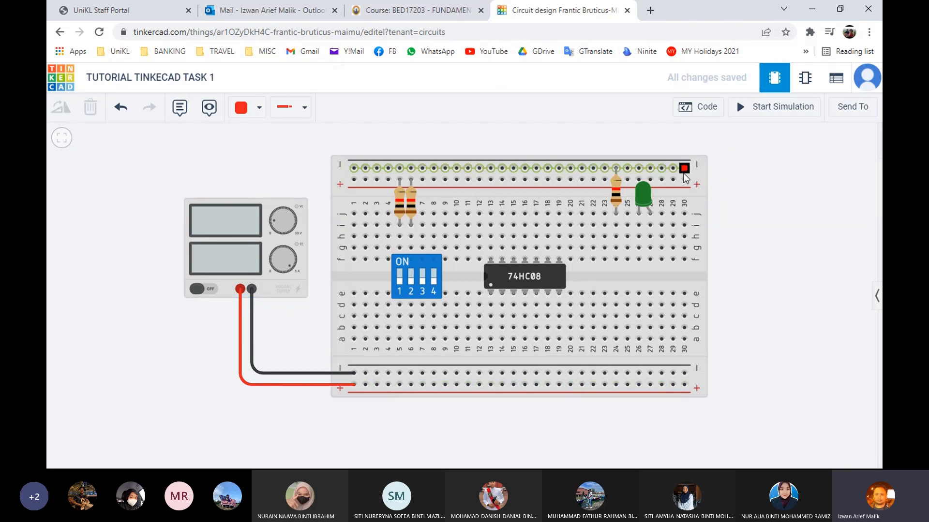
- Link the lower and upper positive rails at column 30 with a red wire routed around the breadboard's end
left_click(685, 373)
key("Escape")
left_click(685, 384)
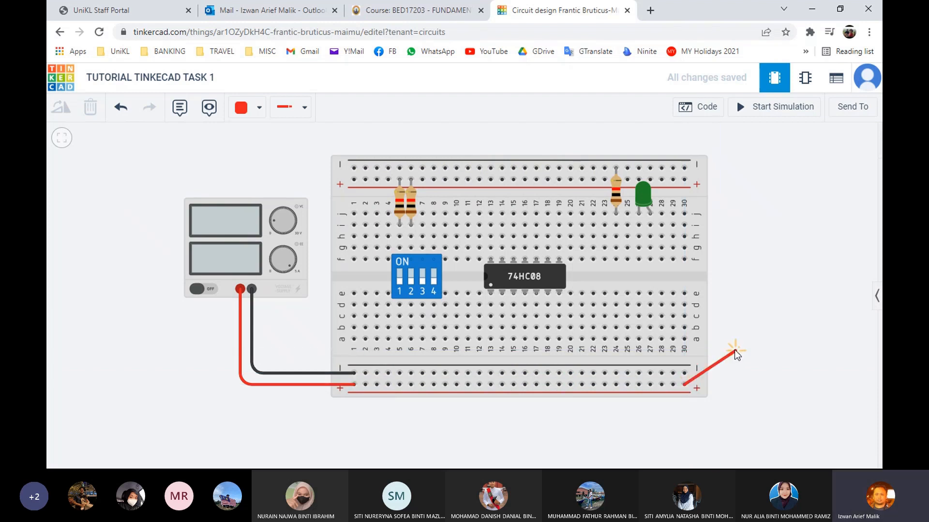
left_click(724, 343)
left_click(722, 207)
left_click(685, 181)
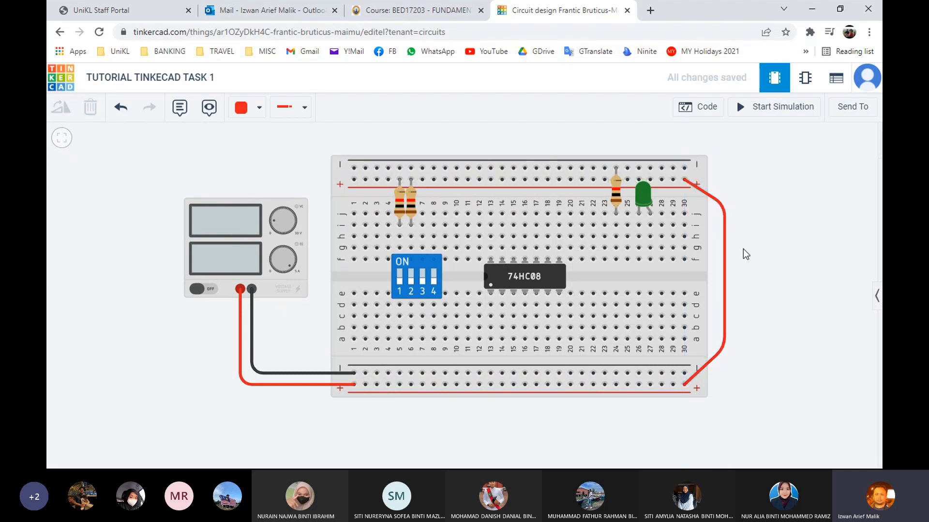
- Link the lower and upper negative rails at column 30 with a black wire routed outside the red one
left_click(251, 110)
left_click(270, 147)
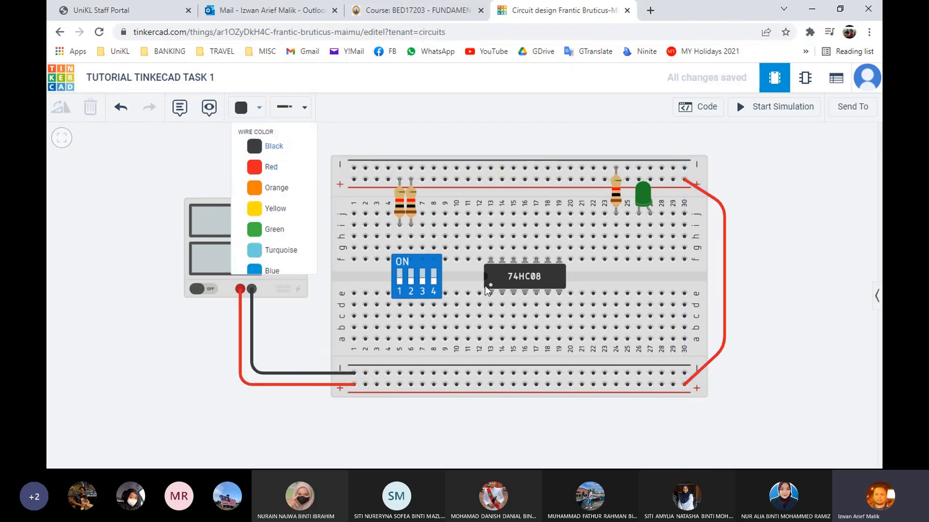
left_click(685, 373)
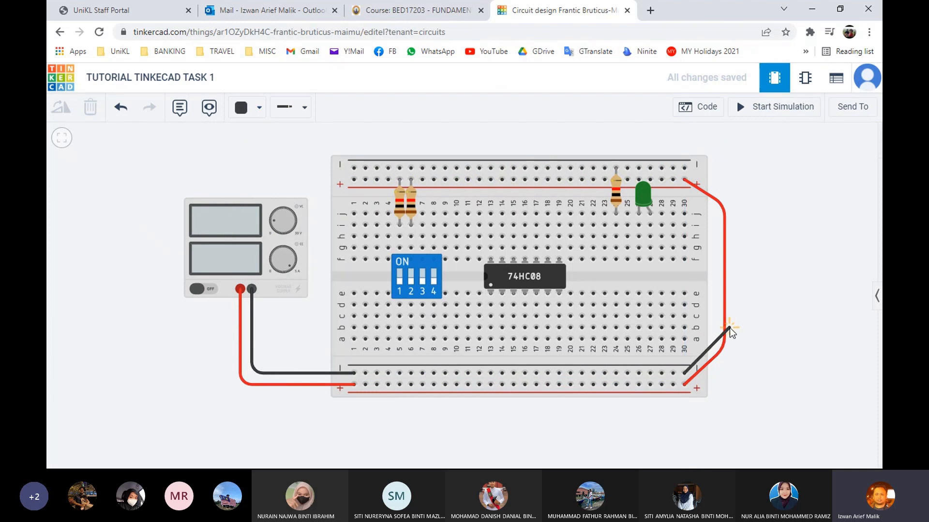
left_click(731, 326)
left_click(734, 208)
left_click(684, 168)
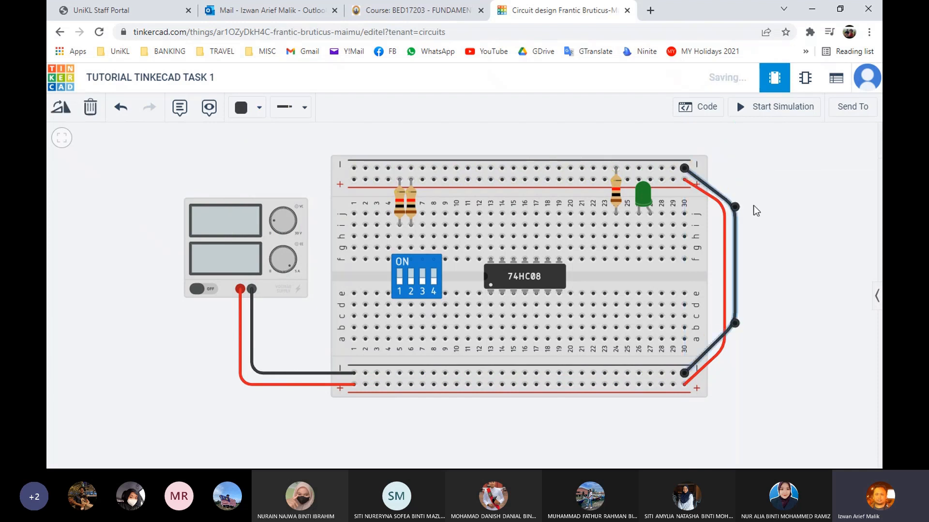
left_click_drag(734, 207, 731, 199)
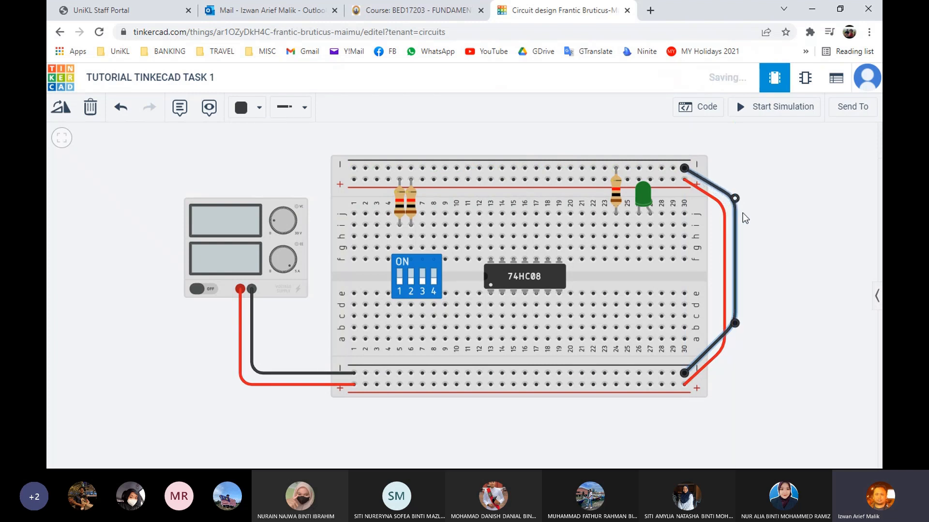
left_click(793, 271)
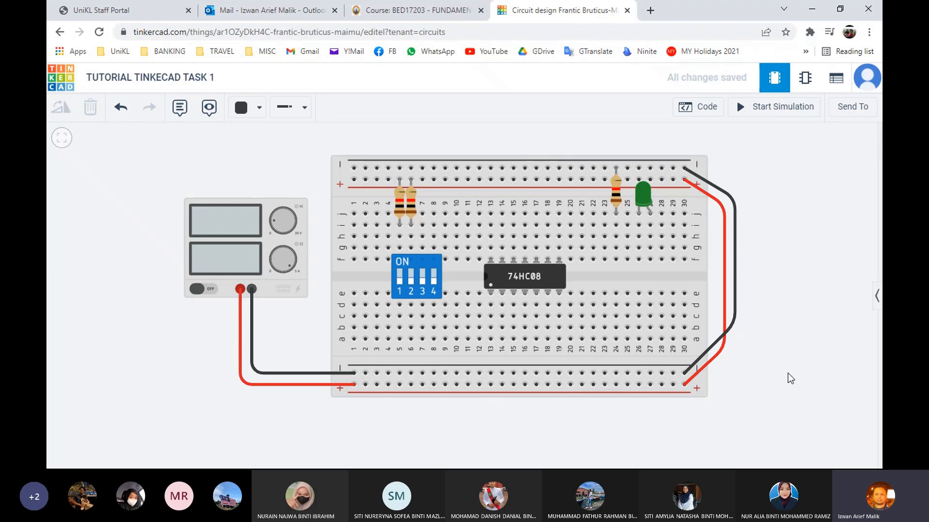
- Switch to the tutorial document in Word and examine the 7408 AND gate's connection diagram
left_click(535, 280)
left_click(750, 285)
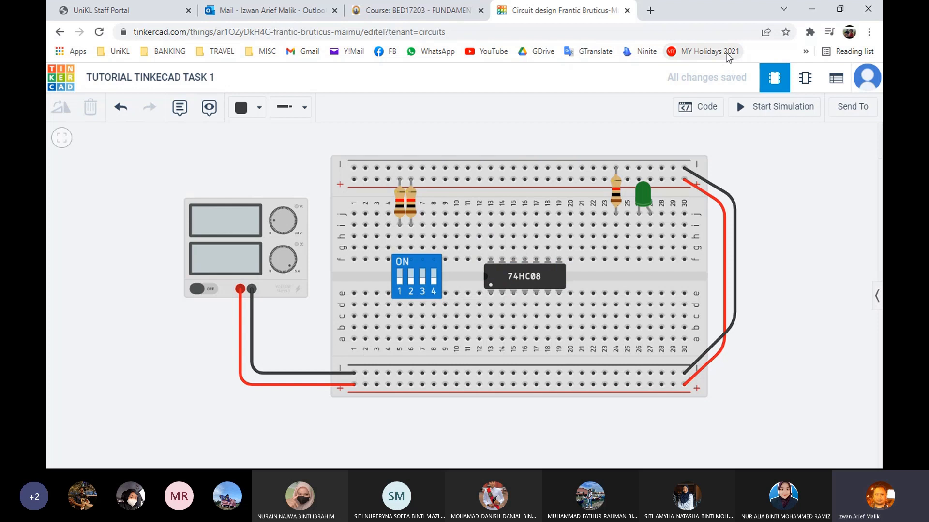
key("alt+Tab")
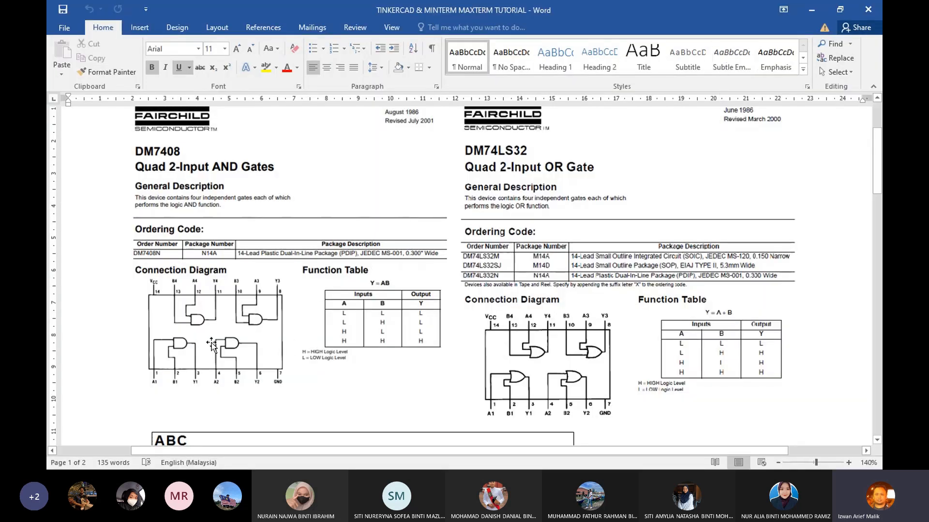
scroll(197, 330, "up", 7)
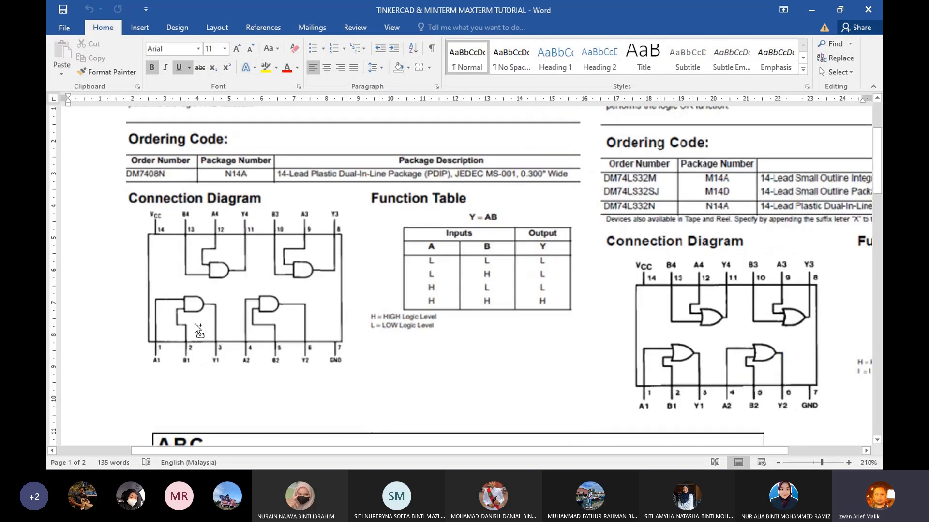
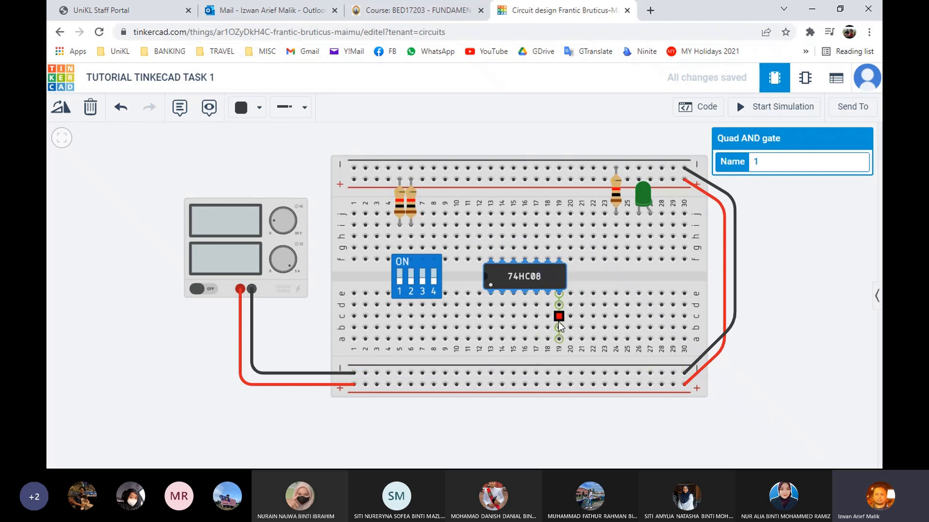
- Ground the AND gate's pin 7 with a black wire from row a, column 19 to the lower negative rail
left_click(558, 339)
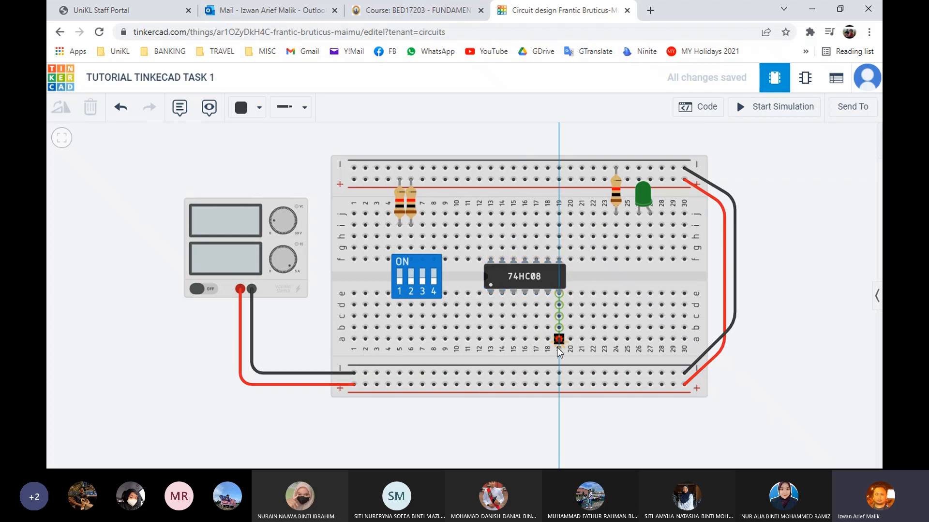
left_click(558, 374)
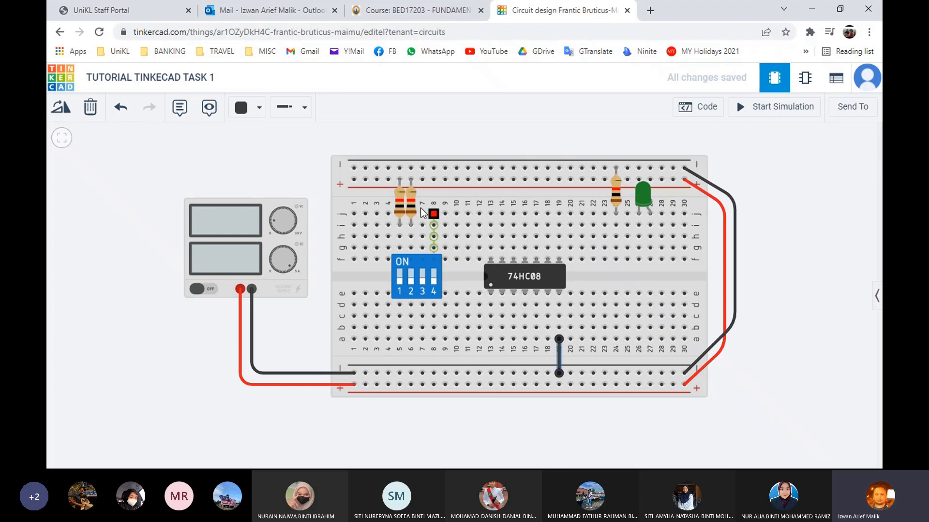
left_click(259, 115)
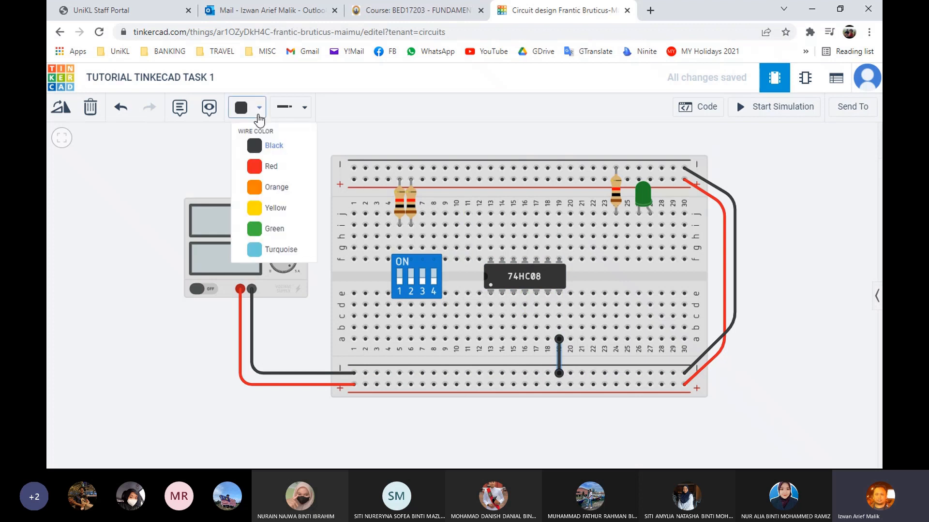
left_click(265, 166)
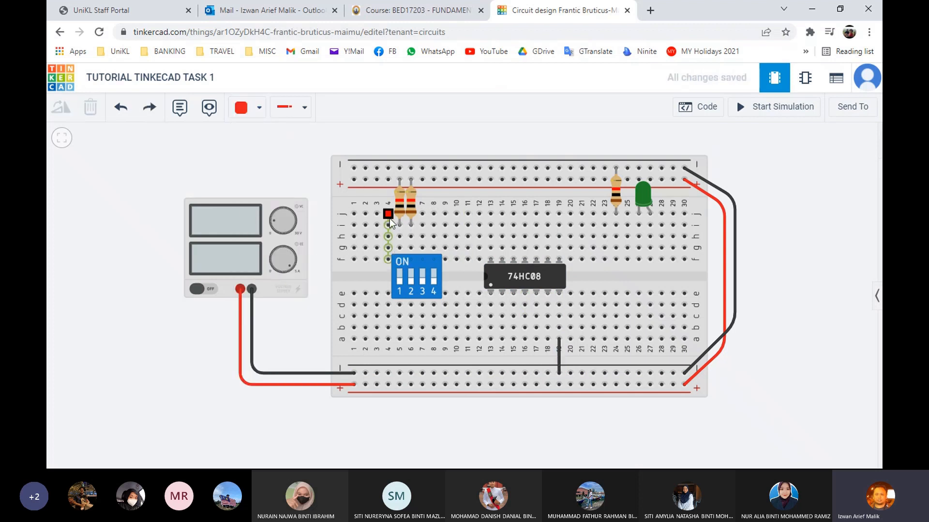
key("ctrl+z")
- Connect the AND gate's pin 14 from row j, column 13 to the upper positive rail with a red wire
left_click(259, 110)
left_click(261, 146)
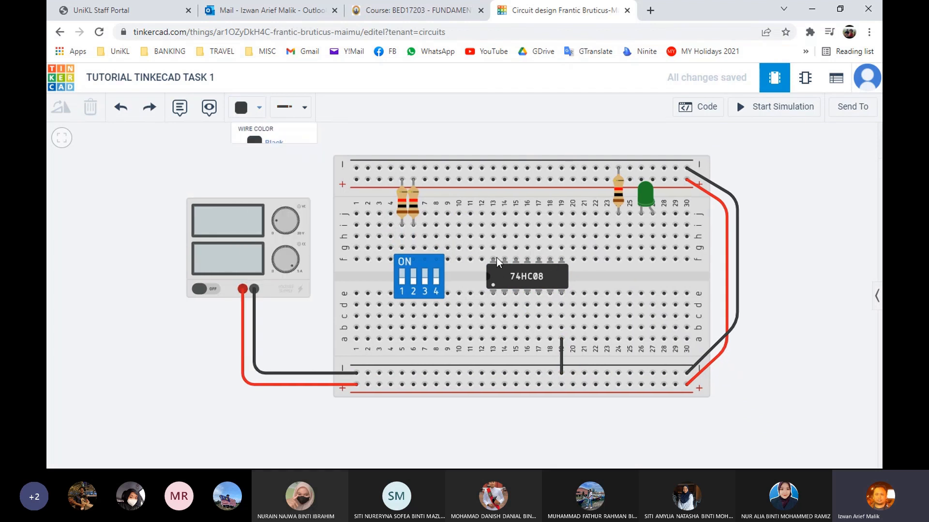
left_click(493, 215)
left_click(493, 179)
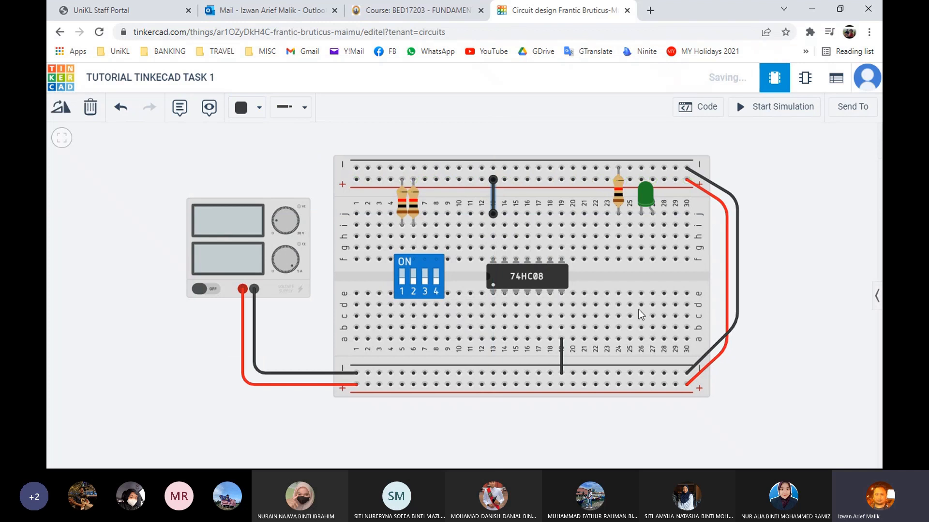
left_click(299, 158)
left_click(258, 108)
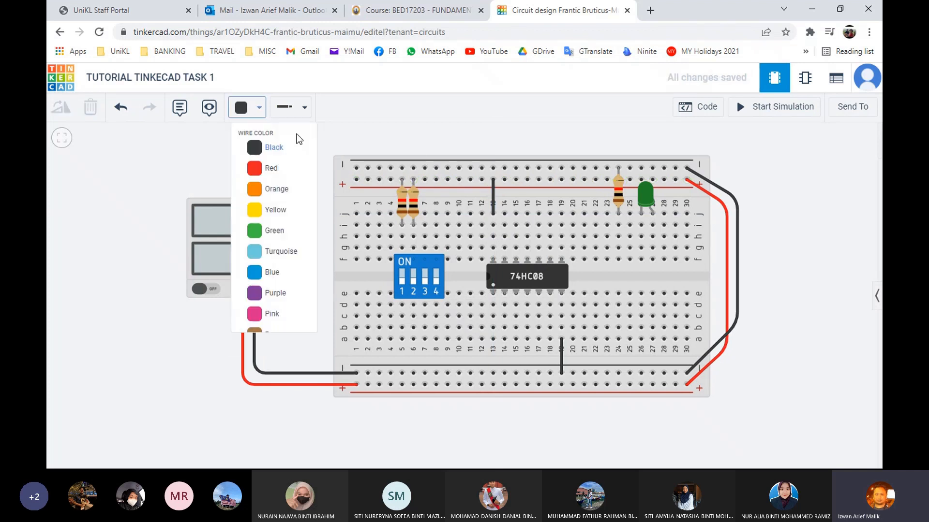
left_click(495, 197)
left_click(258, 107)
left_click(266, 170)
left_click(807, 297)
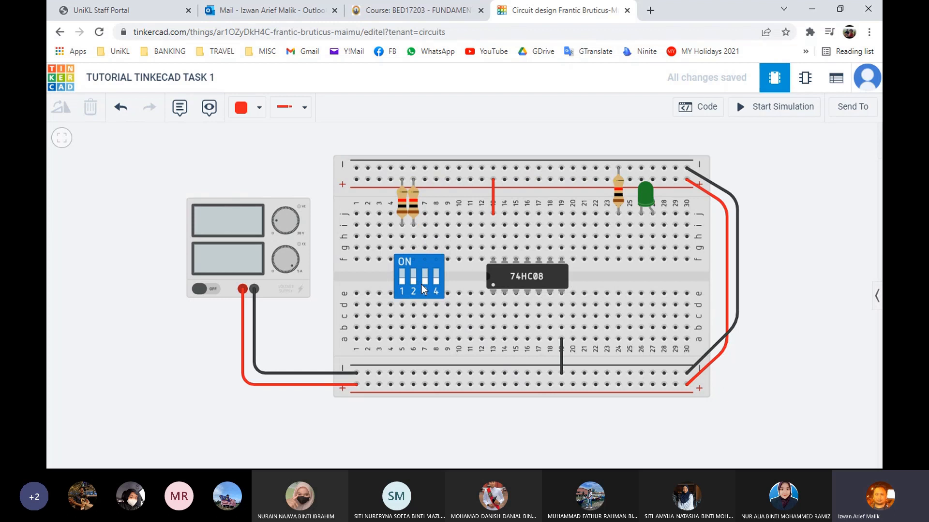
- Ground DIP switches 1 and 2 with black wires from row a, columns 5 and 6 to the lower negative rail
left_click(695, 184)
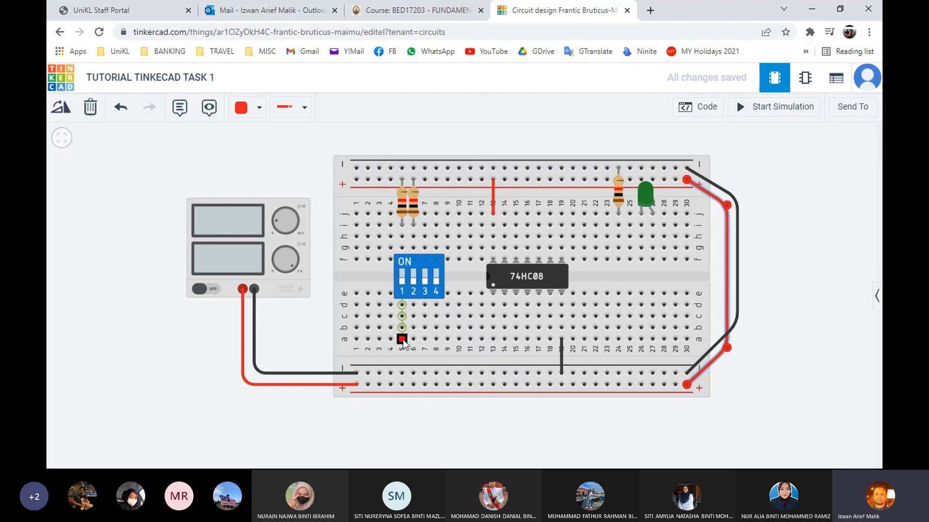
left_click(266, 163)
left_click(242, 107)
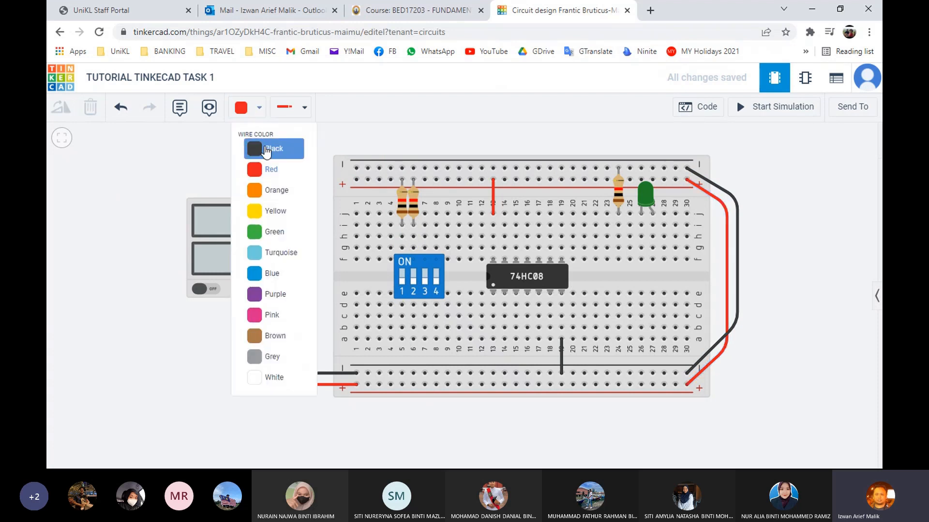
left_click(254, 137)
left_click(401, 340)
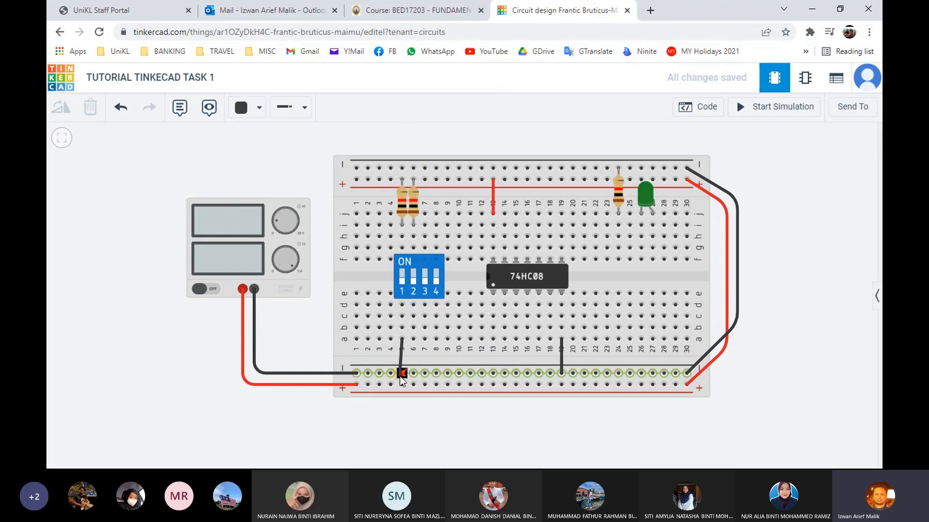
left_click(402, 373)
left_click(413, 340)
left_click(413, 374)
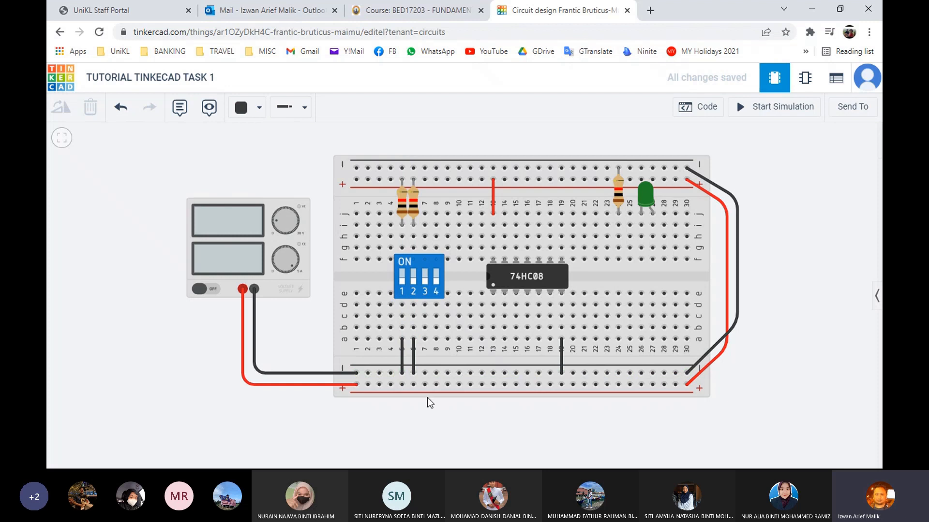
- Try the LED at other positions beside the upper resistor, ending with its legs in columns 27 and 28
left_click(646, 199)
left_click_drag(646, 196, 626, 226)
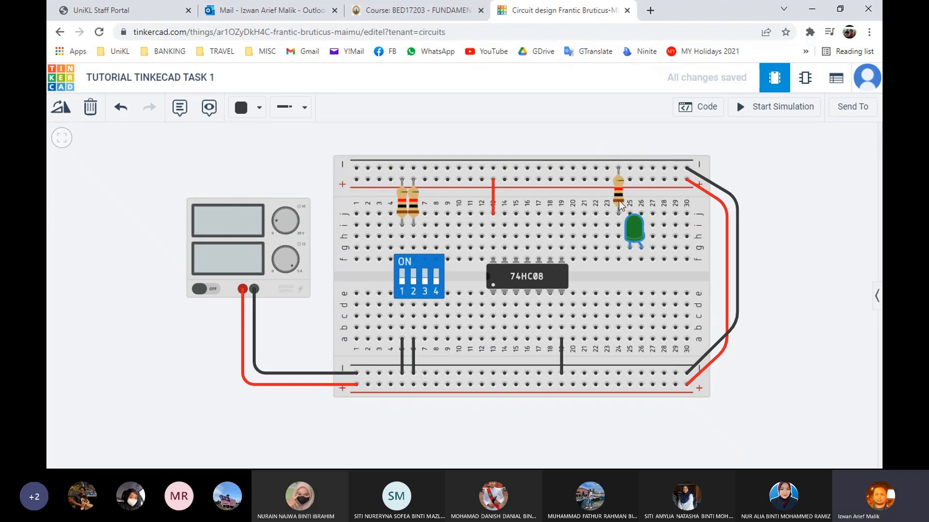
mouse_move(651, 222)
left_mouse_down()
mouse_move(661, 221)
mouse_move(653, 217)
left_mouse_up()
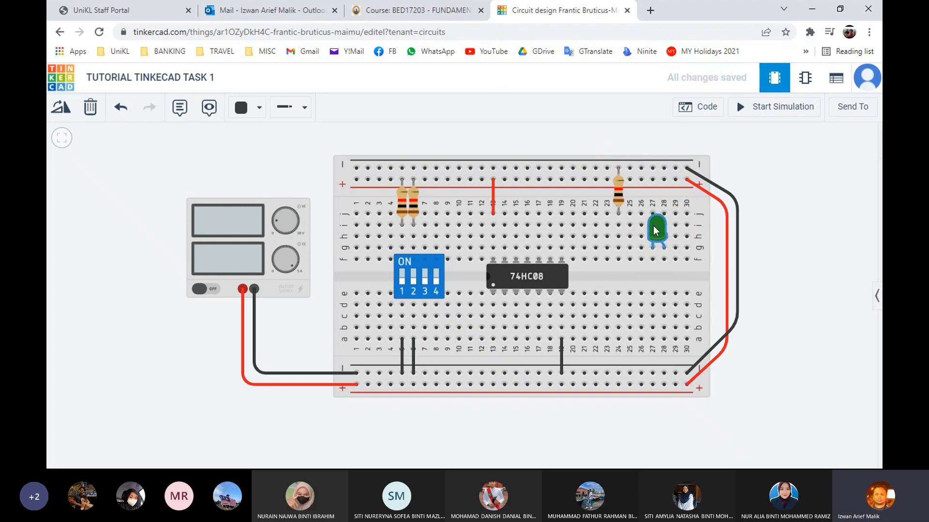
- Try to link the resistor's column 24 to the LED's column 27 with a pink wire along row g
left_click(252, 117)
left_click(273, 357)
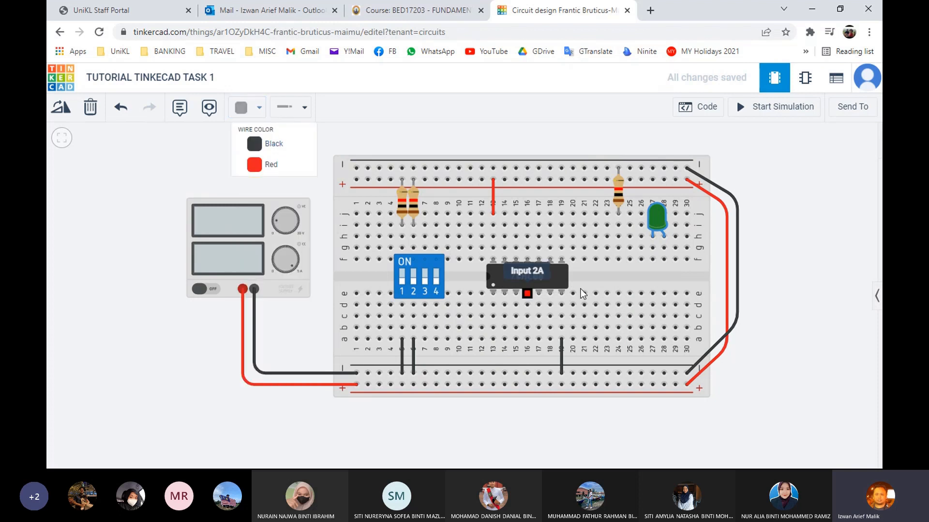
left_click(641, 247)
left_click(618, 248)
left_click(376, 147)
left_click(635, 249)
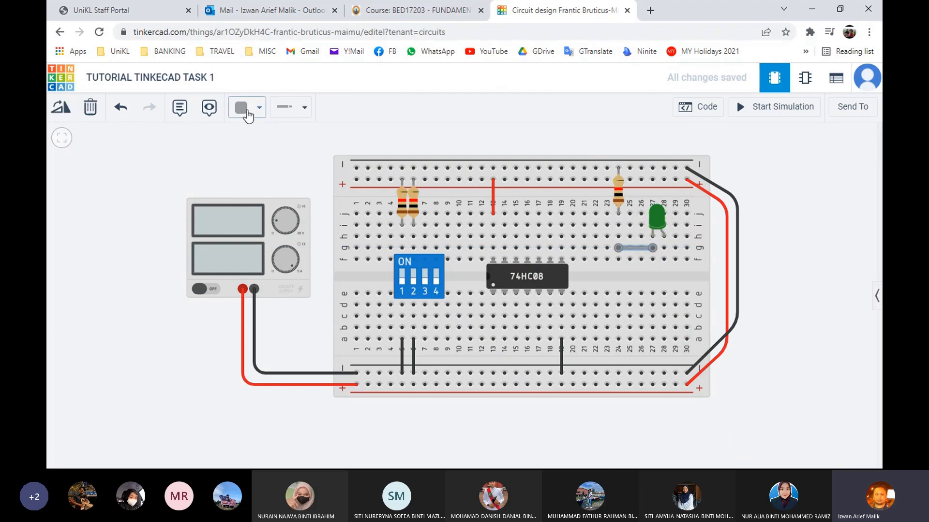
left_click(250, 109)
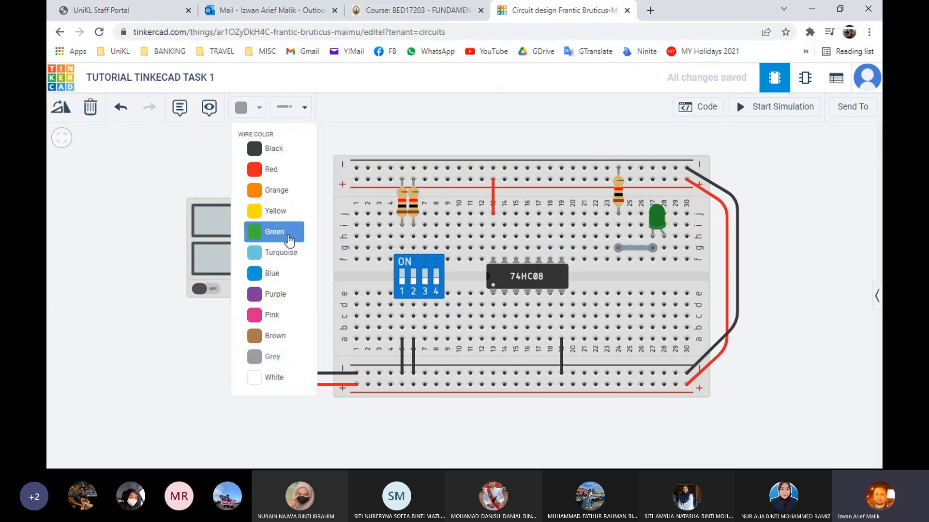
left_click(289, 317)
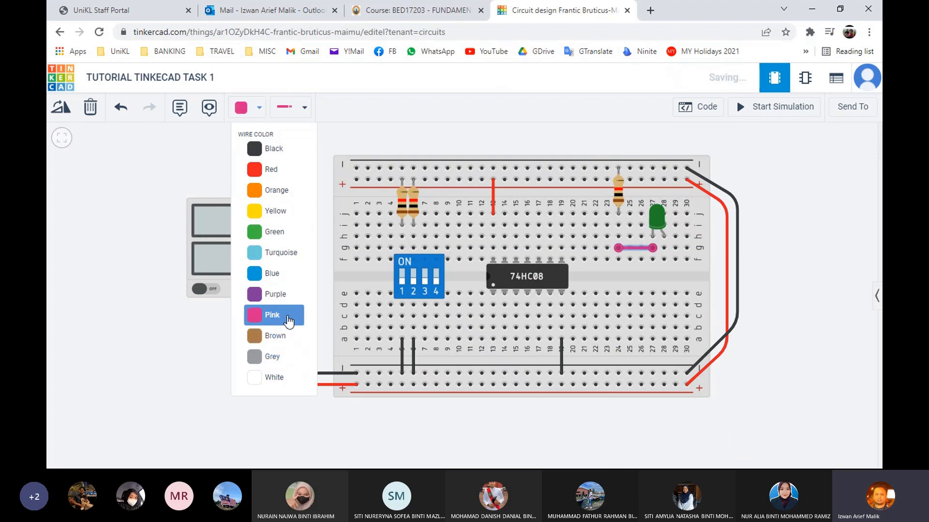
left_click(799, 312)
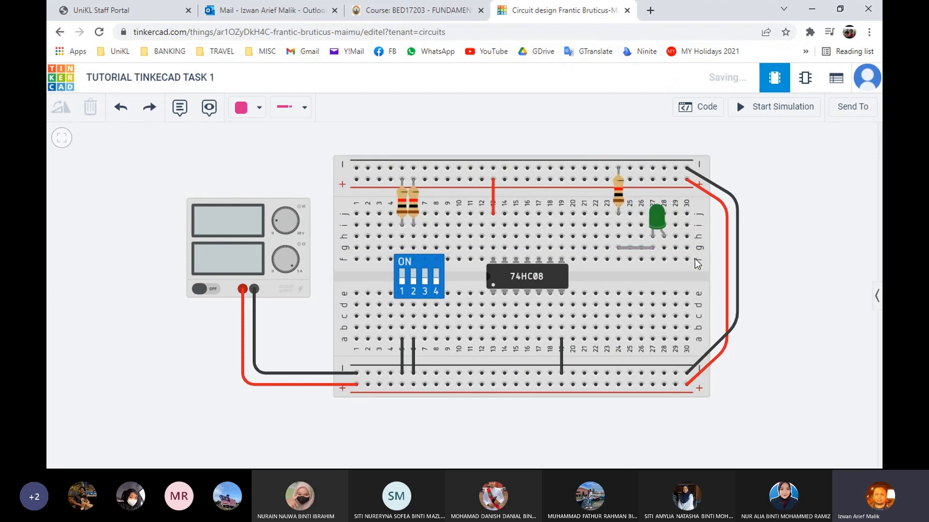
key("ctrl+z")
- Move the LED directly below the single resistor, with its legs in row g, columns 24 and 25
left_click_drag(657, 217, 636, 217)
left_click_drag(630, 217, 619, 218)
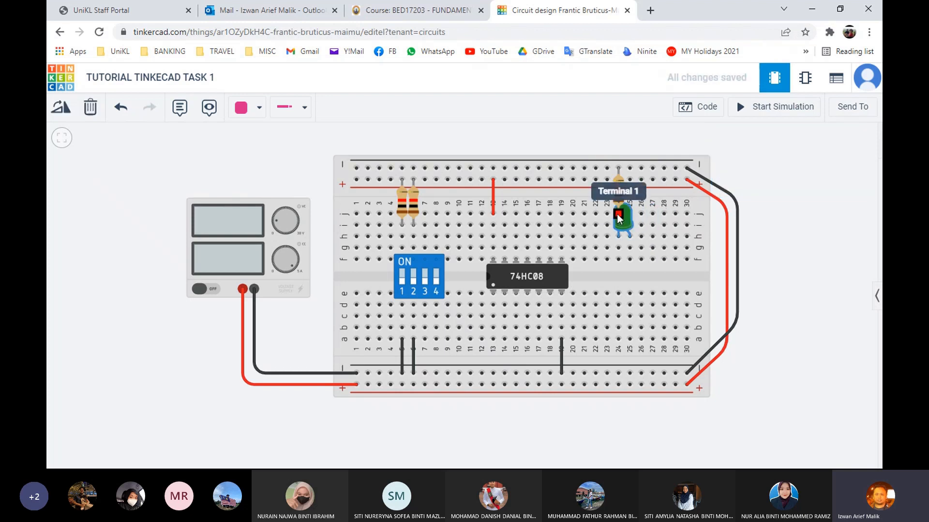
left_click_drag(619, 216, 667, 226)
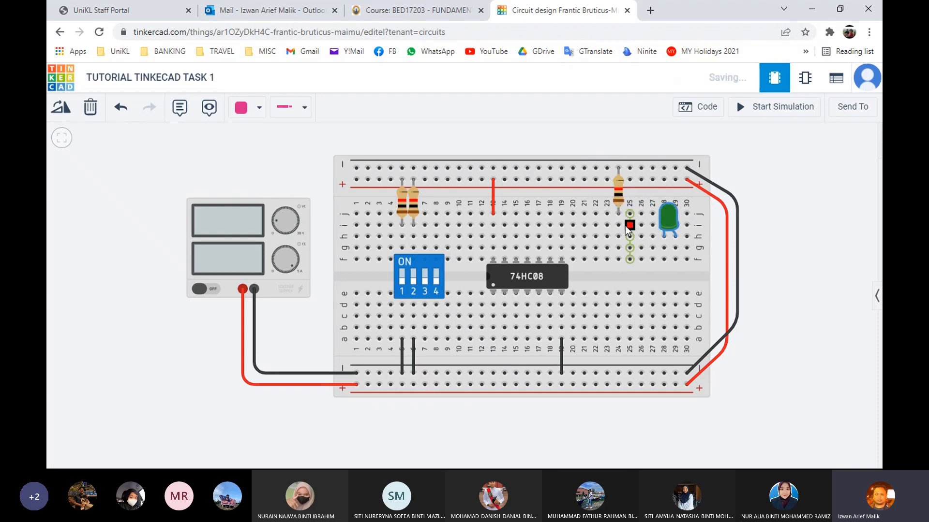
left_click(653, 226)
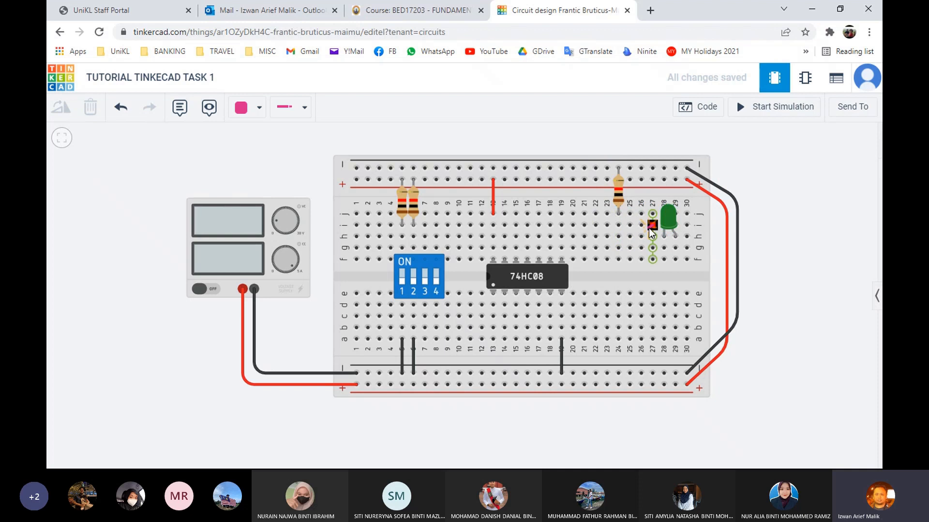
key("Escape")
left_click_drag(674, 221, 629, 233)
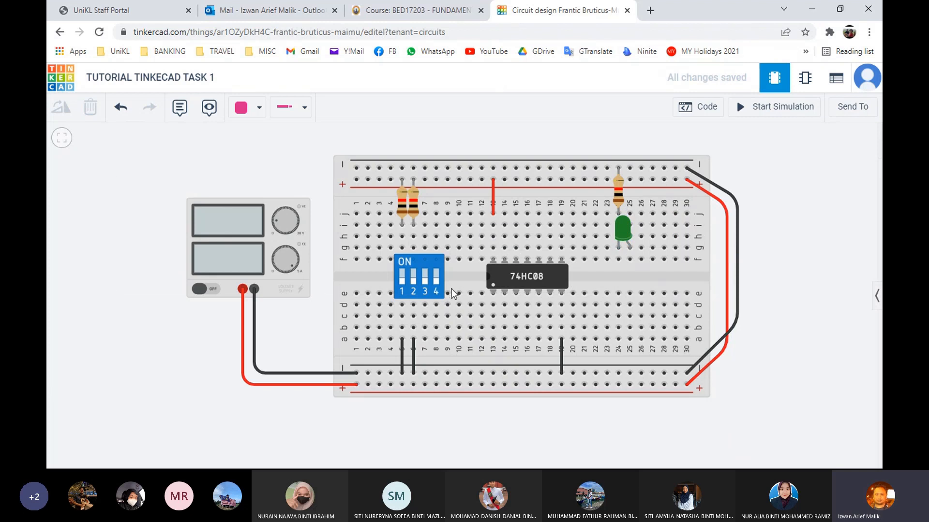
- Switch to the Word tutorial document, check which 7408 pins are gate inputs and outputs, and return to the Tinkercad circuit
key("alt+Tab")
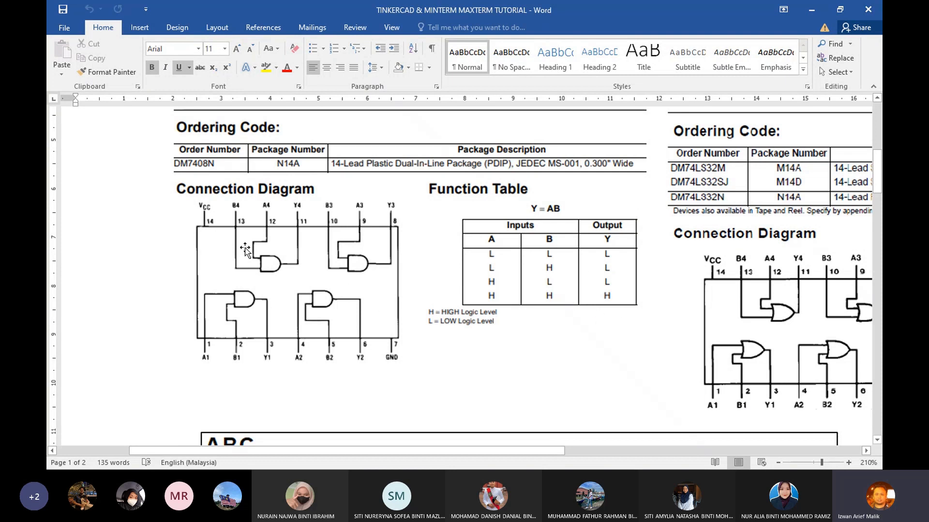
left_click(810, 9)
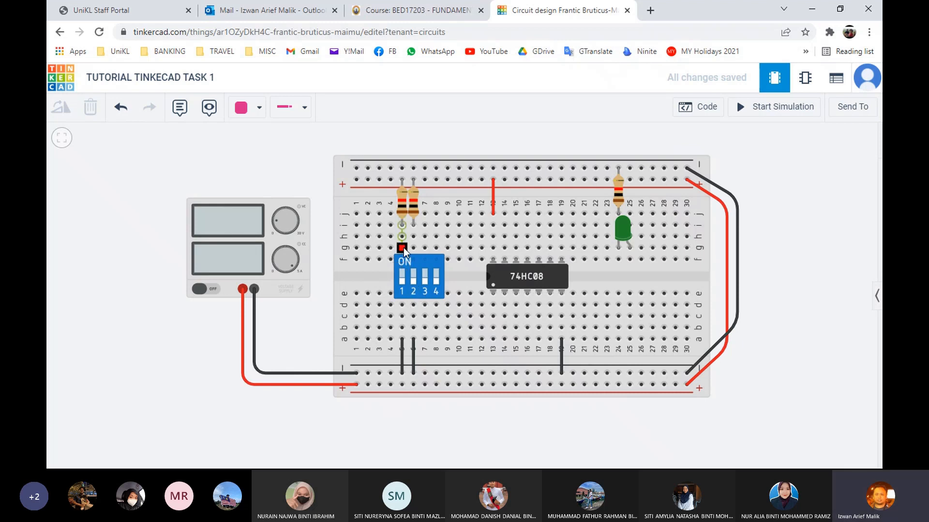
left_click(403, 248)
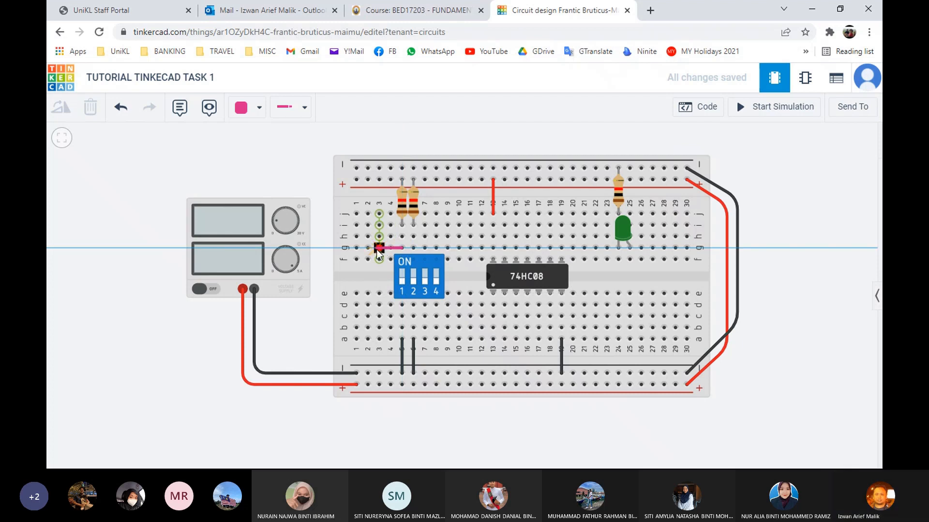
left_click(378, 248)
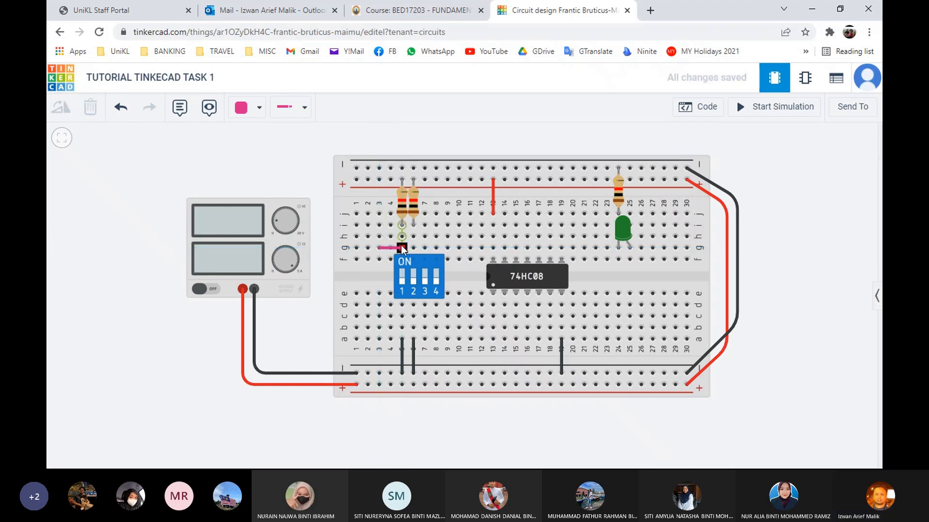
key("ctrl+z")
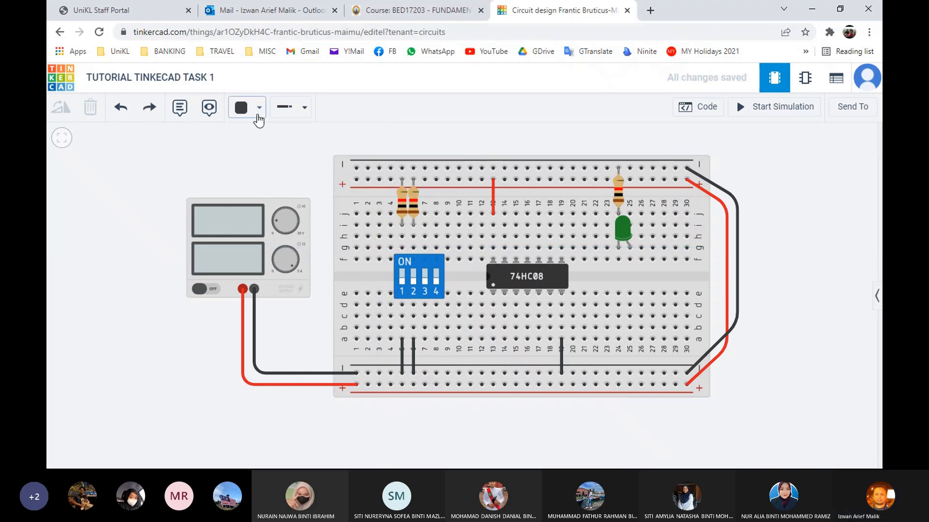
- Set the colour for new wires to yellow
left_click(259, 116)
left_click(286, 234)
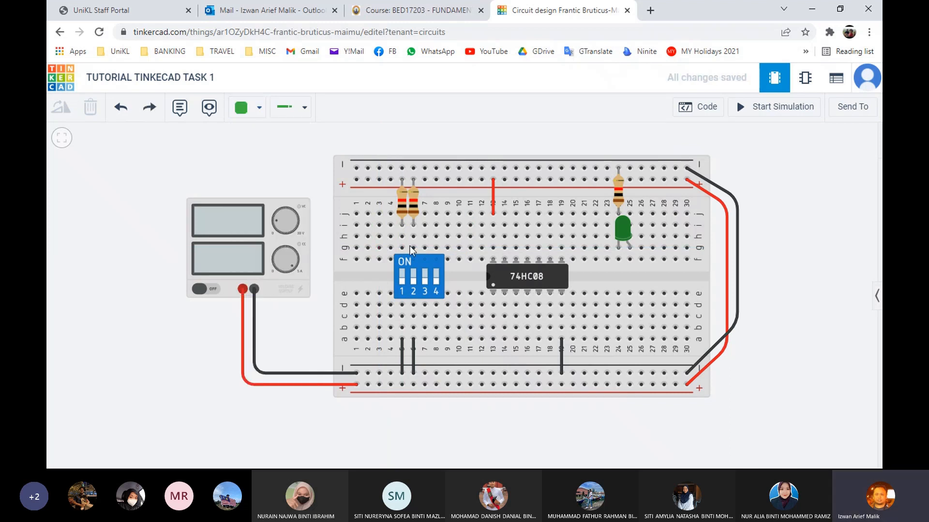
left_click(259, 108)
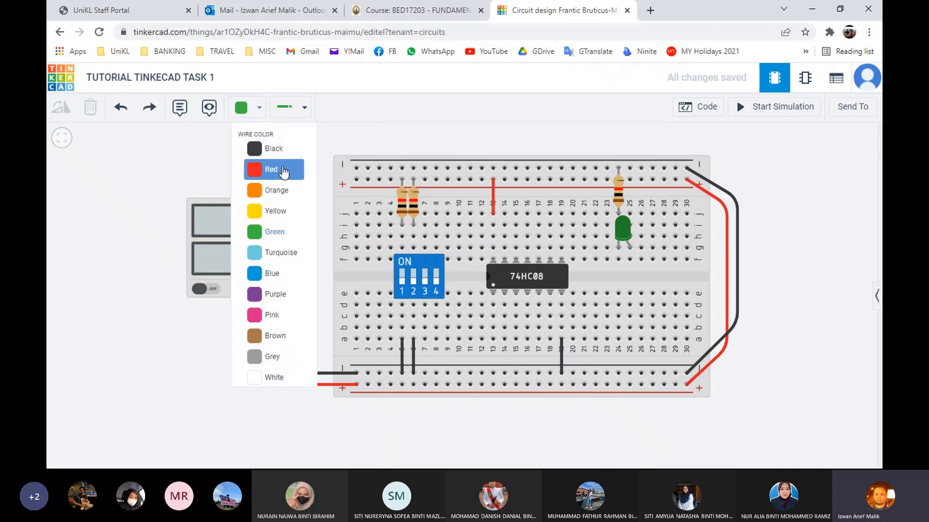
left_click(283, 212)
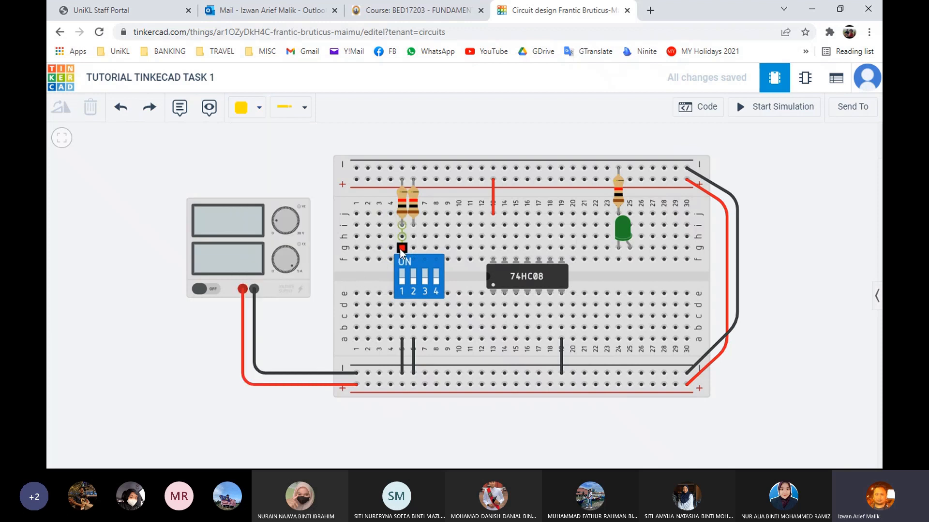
- Try a straight yellow wire from row g, column 5 to the AND gate's pin 1 at row d, column 13
left_click(400, 247)
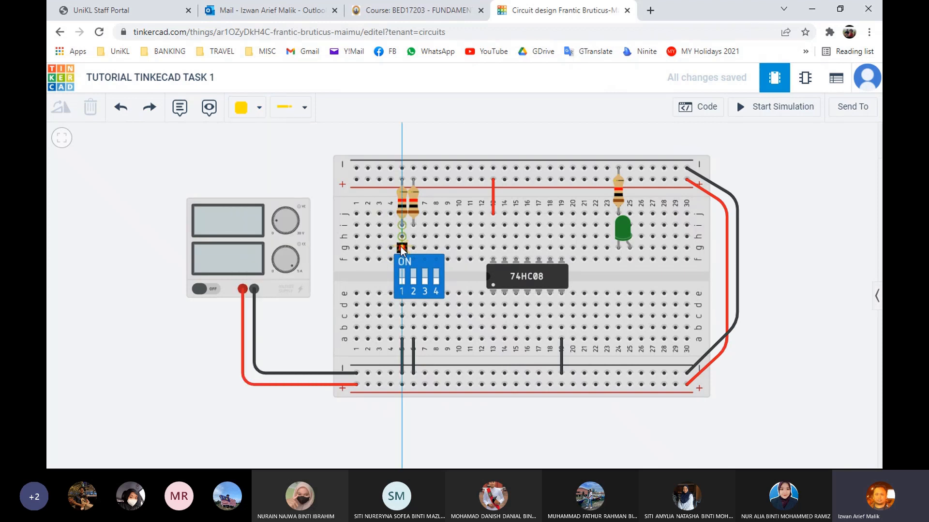
left_click(492, 305)
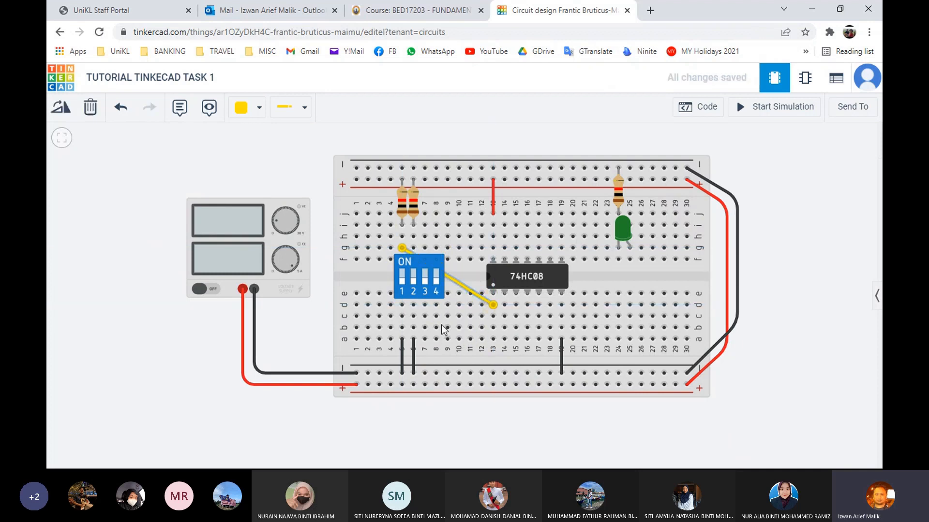
key("ctrl+z")
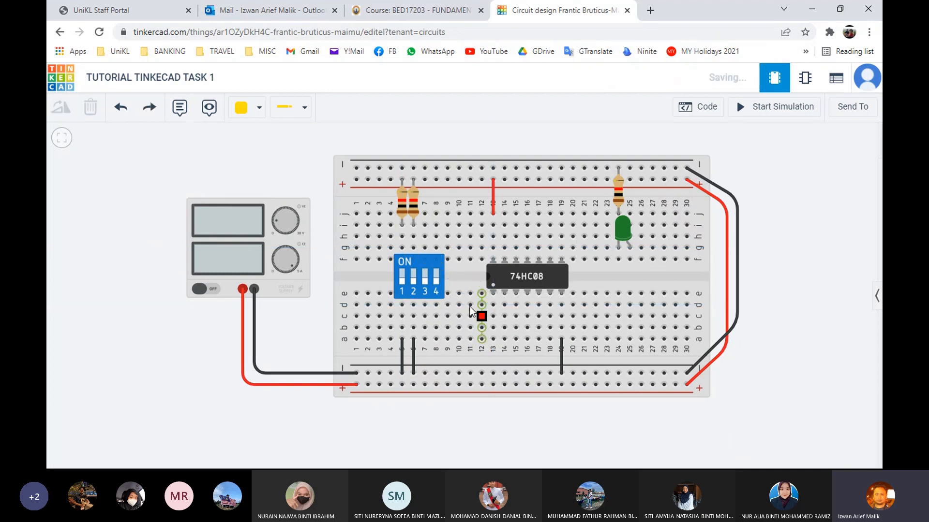
- Connect row g, column 5 to row d, column 13 with a yellow wire routed around the outside of the DIP switch
left_click_drag(388, 246, 392, 313)
mouse_move(481, 315)
left_mouse_down()
mouse_move(387, 327)
mouse_move(445, 325)
mouse_move(492, 307)
left_mouse_up()
left_click(372, 309)
left_click_drag(370, 310, 372, 303)
left_click(448, 448)
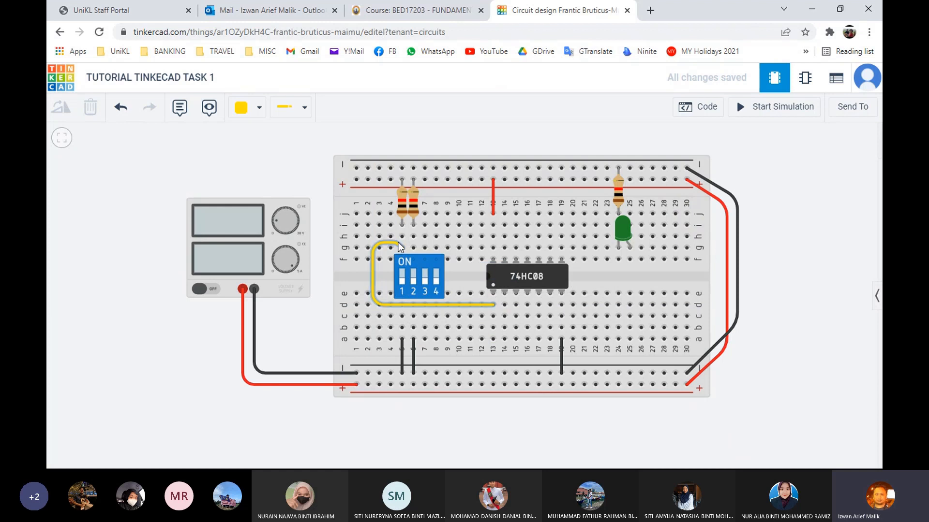
- Connect row g, column 6 to row d, column 14 with a green wire routed around the AND gate, and square up its bends
left_click(259, 109)
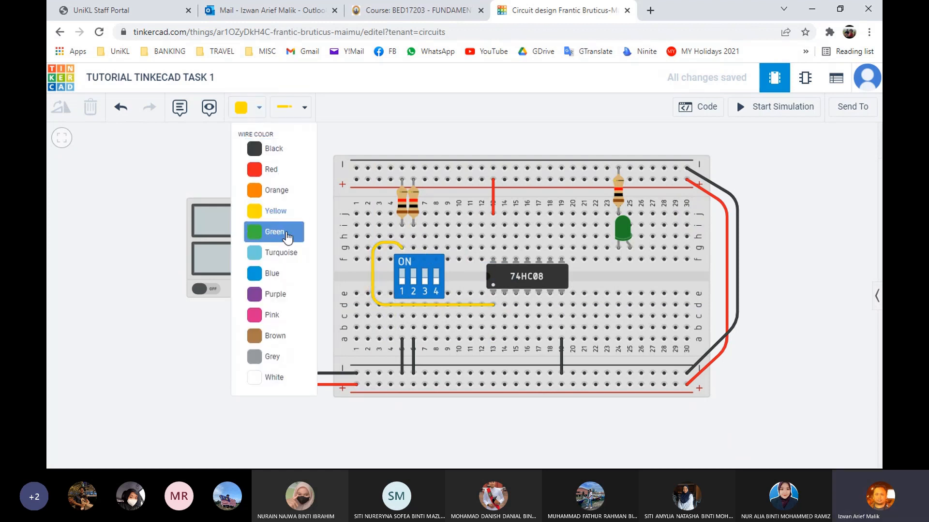
left_click(285, 234)
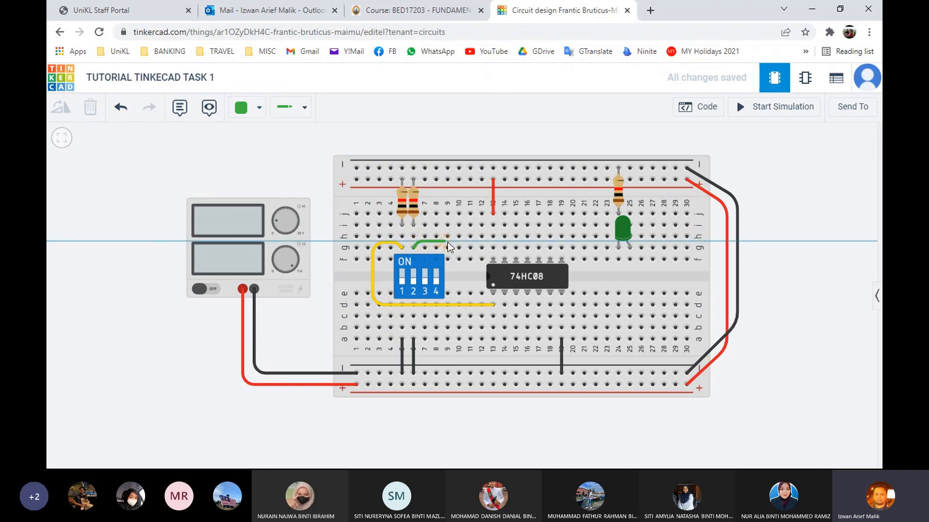
left_click(493, 247)
left_click_drag(493, 247, 576, 243)
left_click(581, 242)
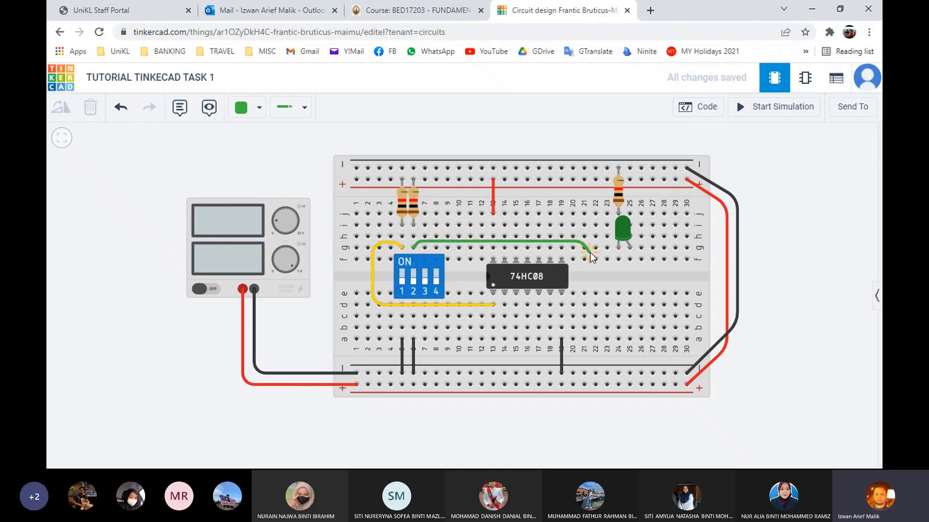
left_click(582, 299)
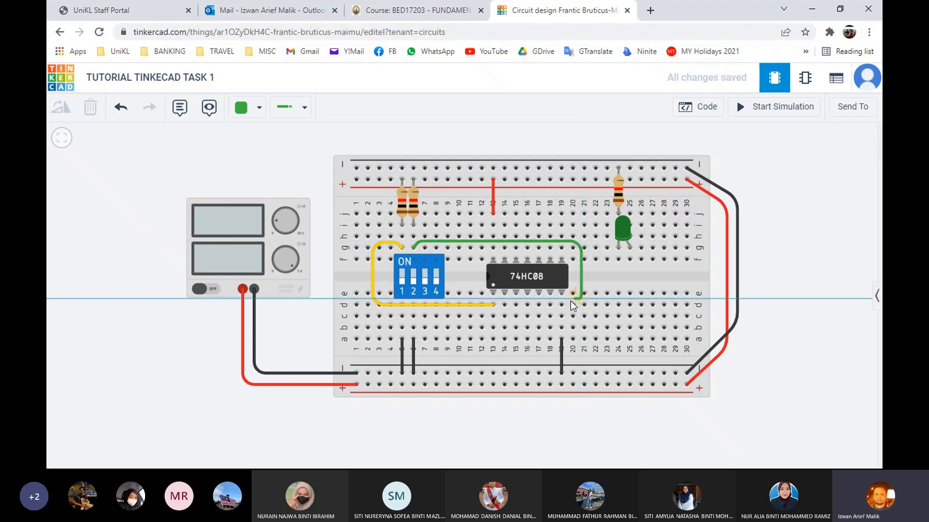
left_click(504, 304)
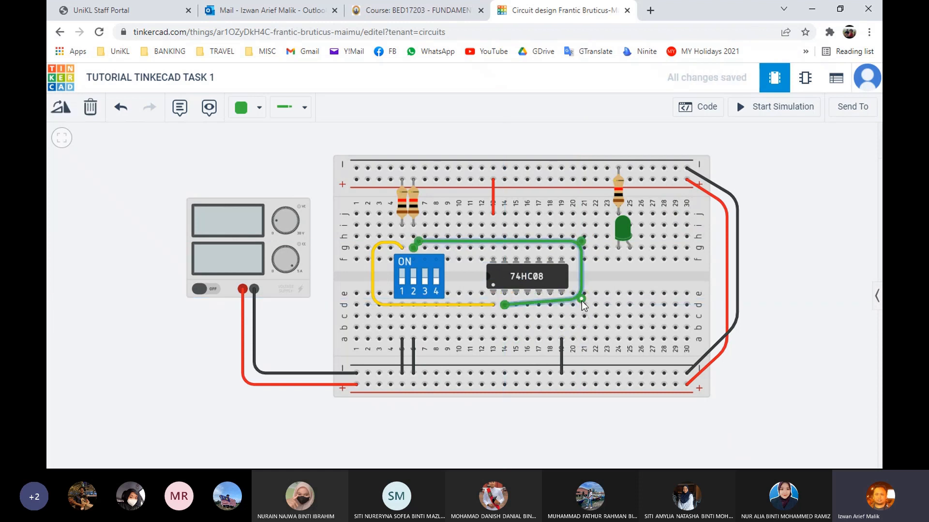
left_click_drag(582, 301, 583, 306)
left_click_drag(582, 243, 581, 242)
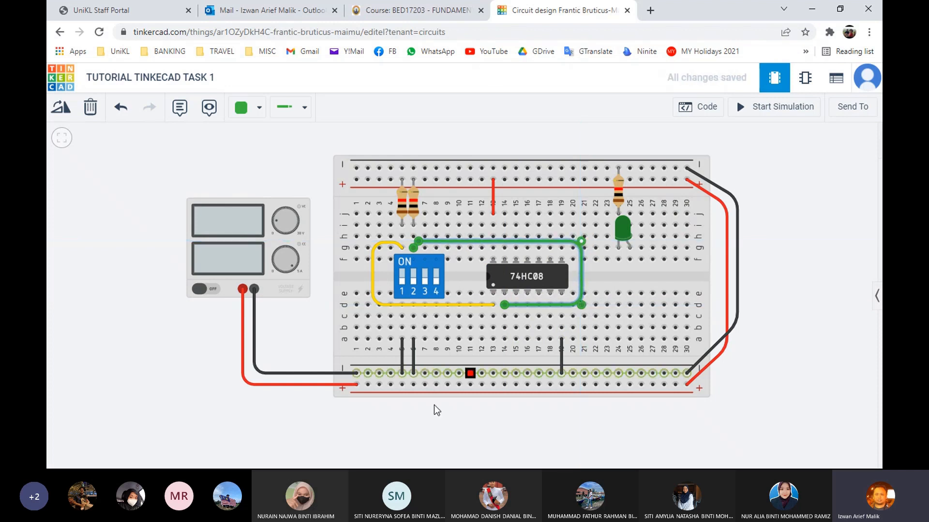
left_click(445, 434)
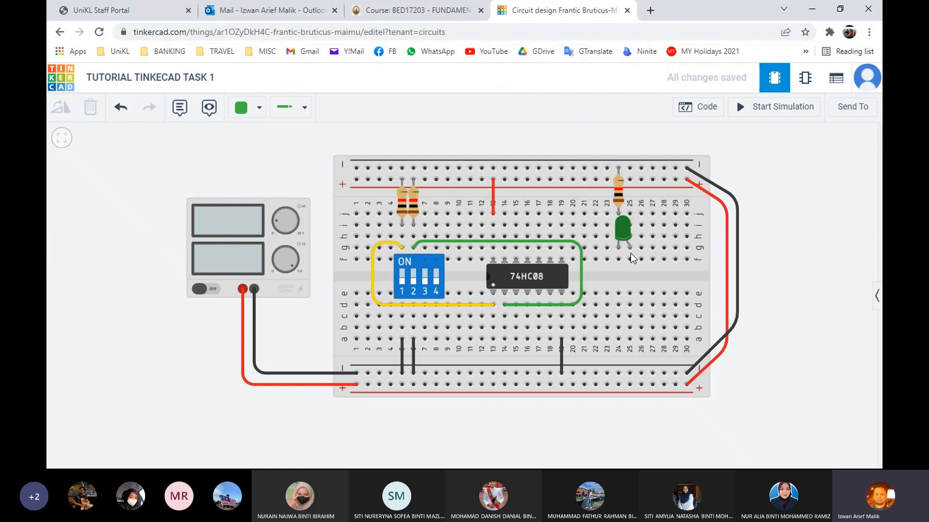
- Connect row c, column 15 to the LED's row f, column 25 with a blue wire and straighten its bend
left_click(259, 108)
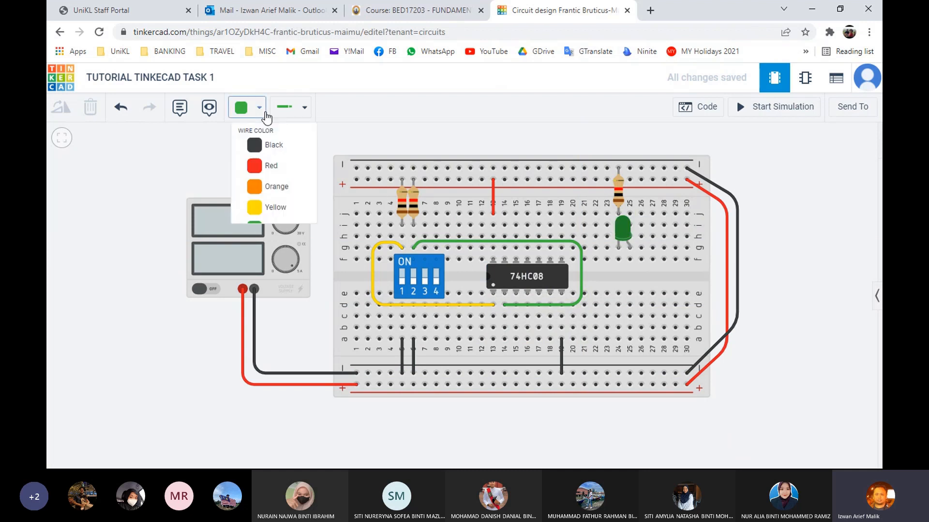
left_click(265, 273)
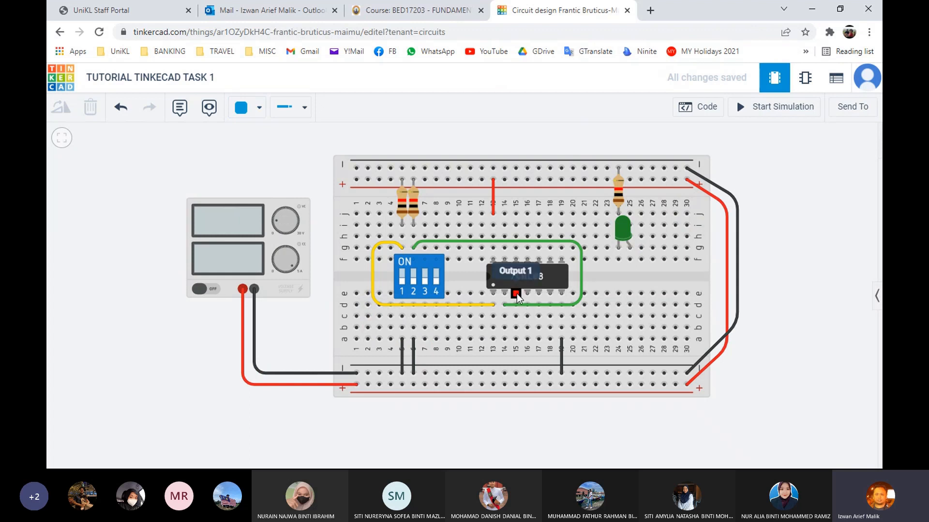
left_click(515, 316)
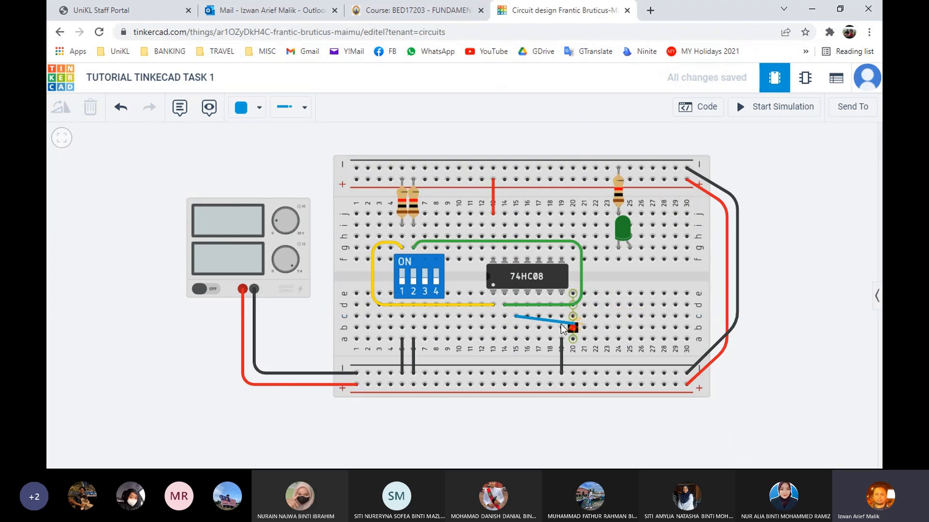
left_click(625, 322)
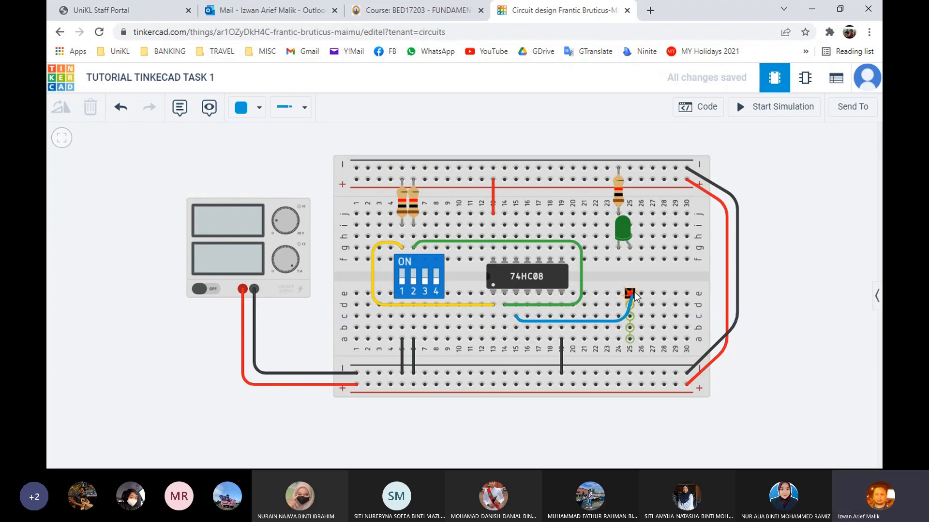
left_click(630, 260)
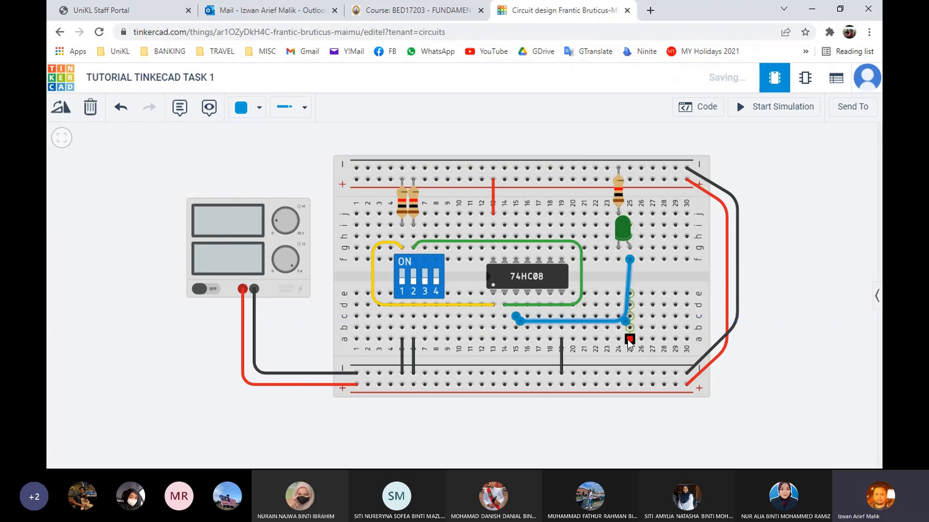
left_click_drag(634, 321, 631, 321)
left_click(625, 428)
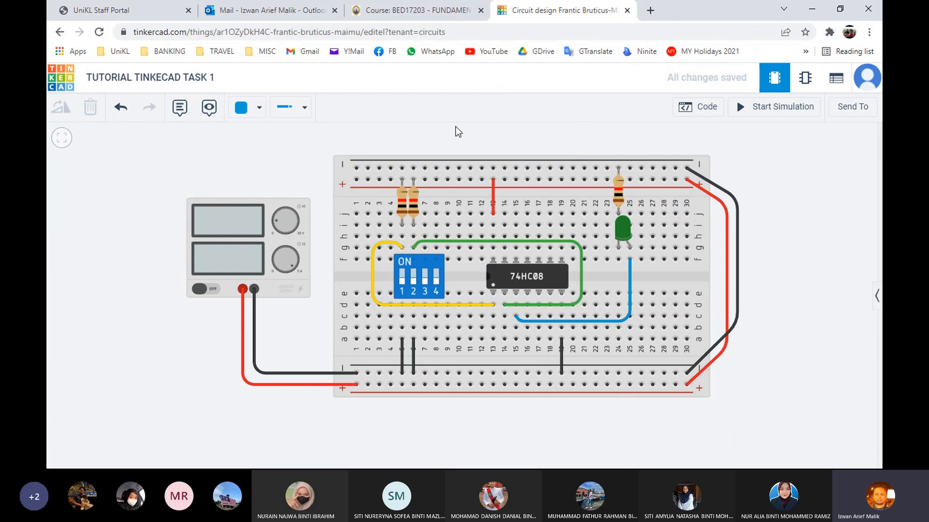
- Place the circuit and the Word tutorial side by side, with the breadboard and the AND gate's function table in view
left_click_drag(676, 11, 46, 116)
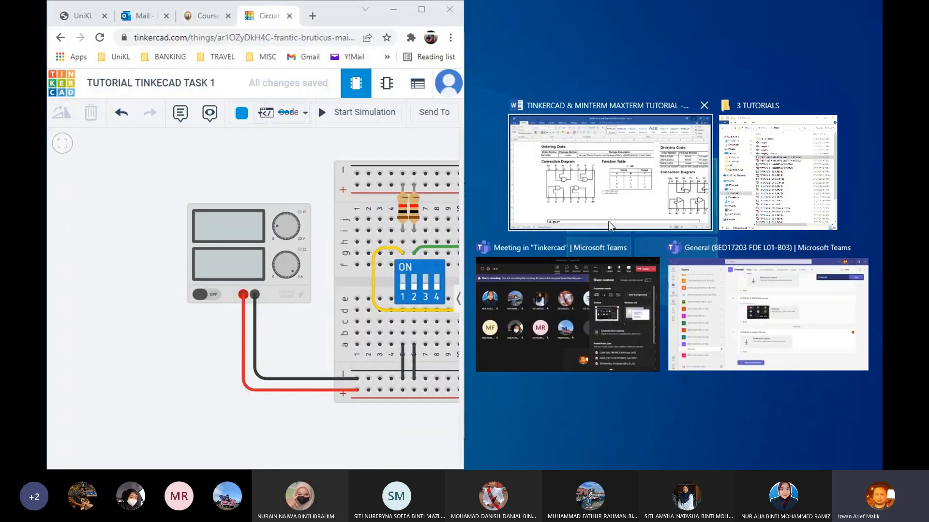
left_click(610, 226)
left_click_drag(367, 411, 106, 410)
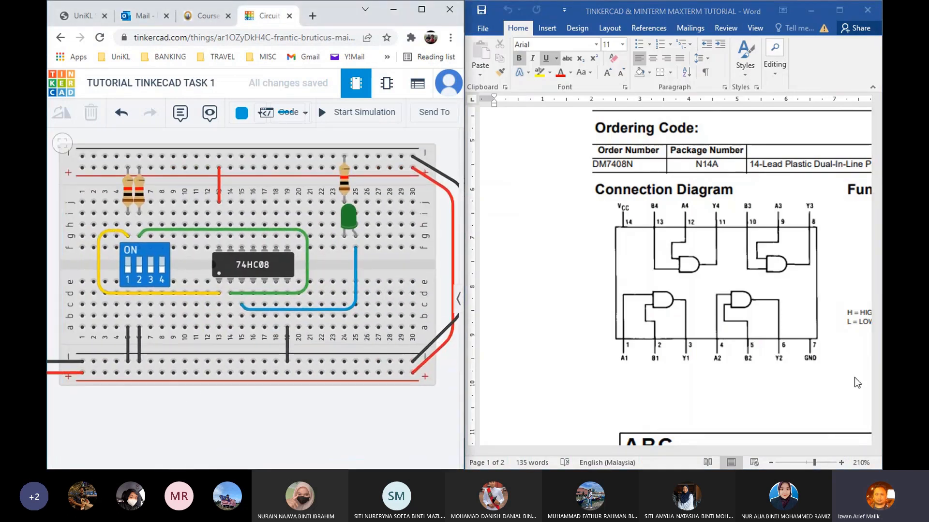
left_click(648, 449)
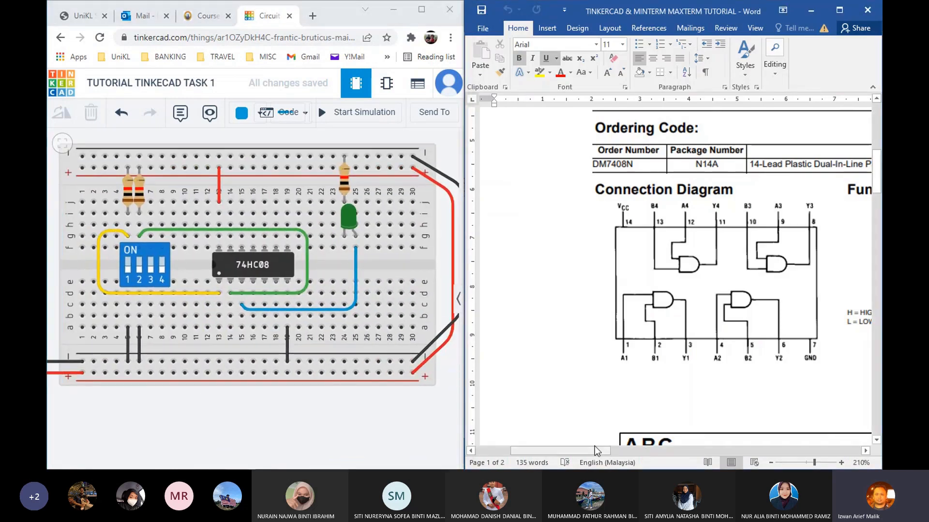
left_click_drag(594, 446, 675, 448)
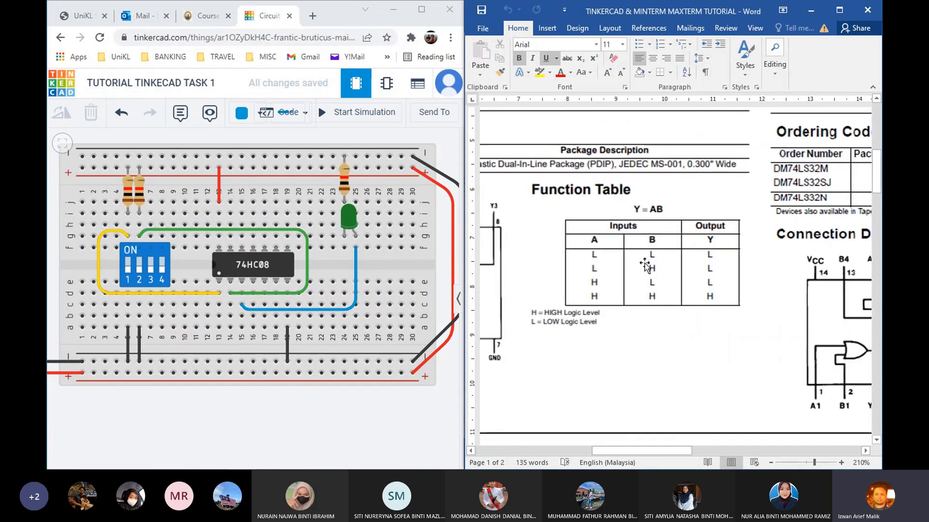
- Run the AND gate circuit's simulation with all DIP switches off and stop it
left_click(351, 116)
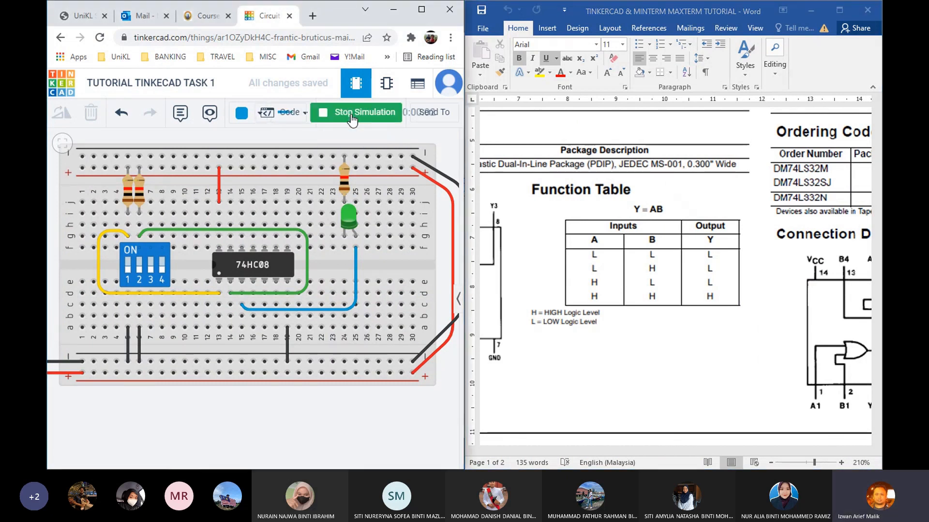
left_click(377, 113)
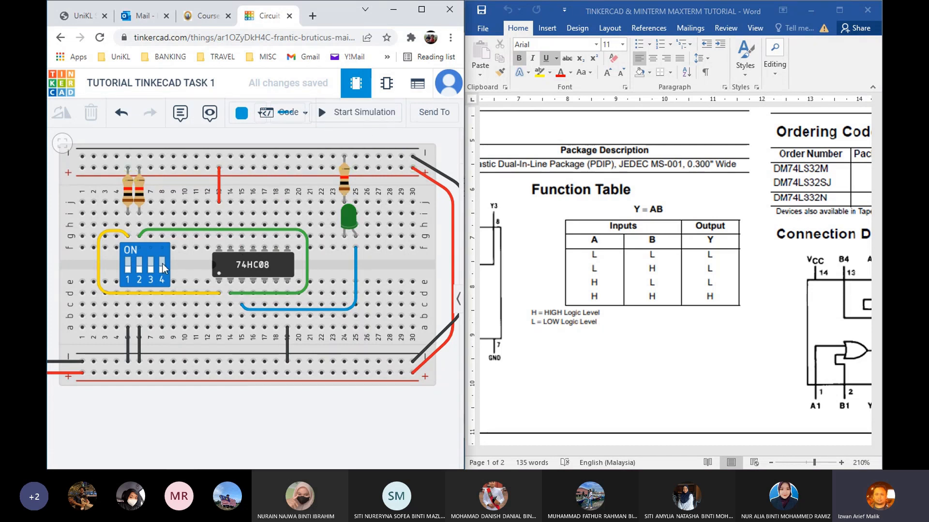
- Remove the red supply wire at column 13, simulate the circuit, and read the fault explanation on the AND gate
left_click_drag(218, 180, 265, 236)
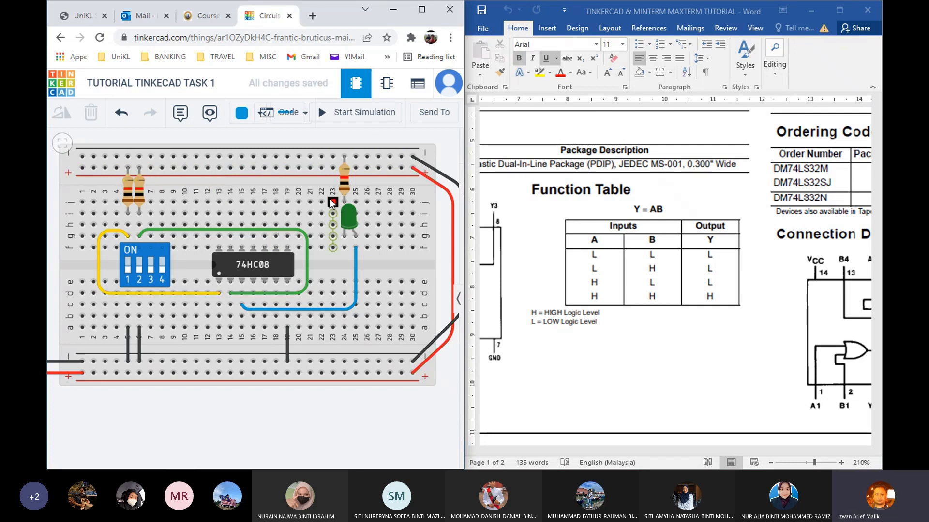
left_click(368, 116)
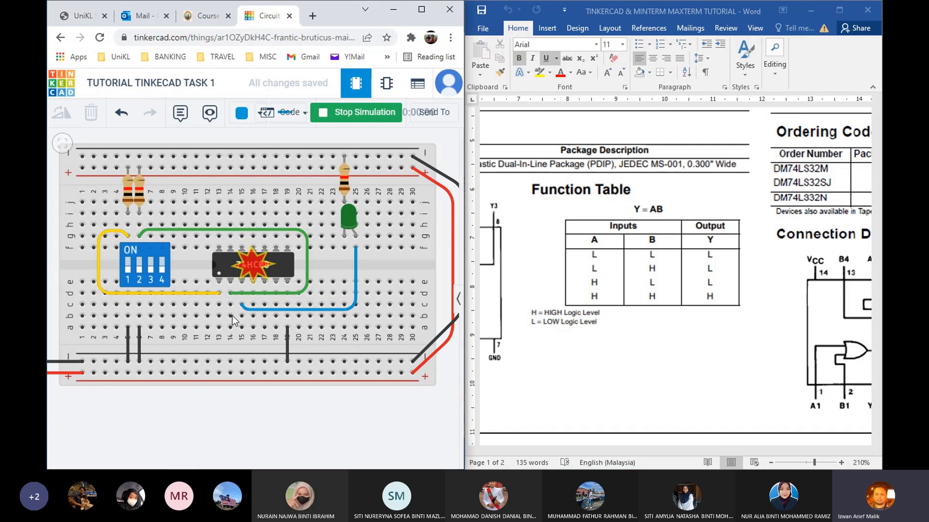
mouse_move(253, 264)
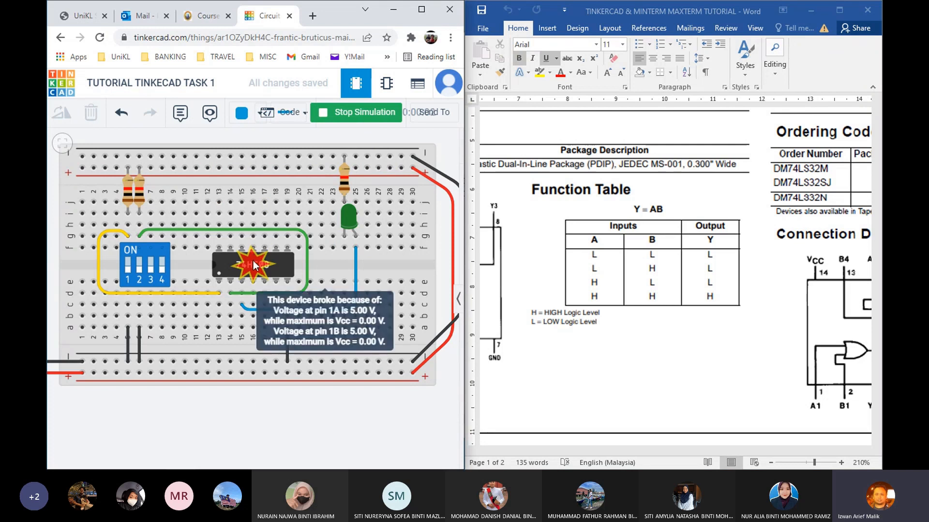
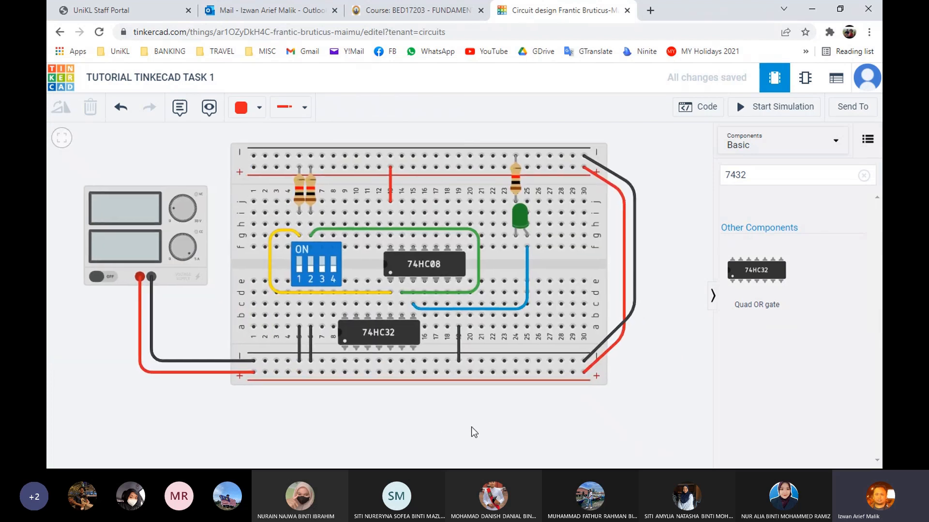
- Compare the 7408 and 7432 connection diagrams in the maximized Word tutorial and return to the Tinkercad circuit
left_click(428, 264)
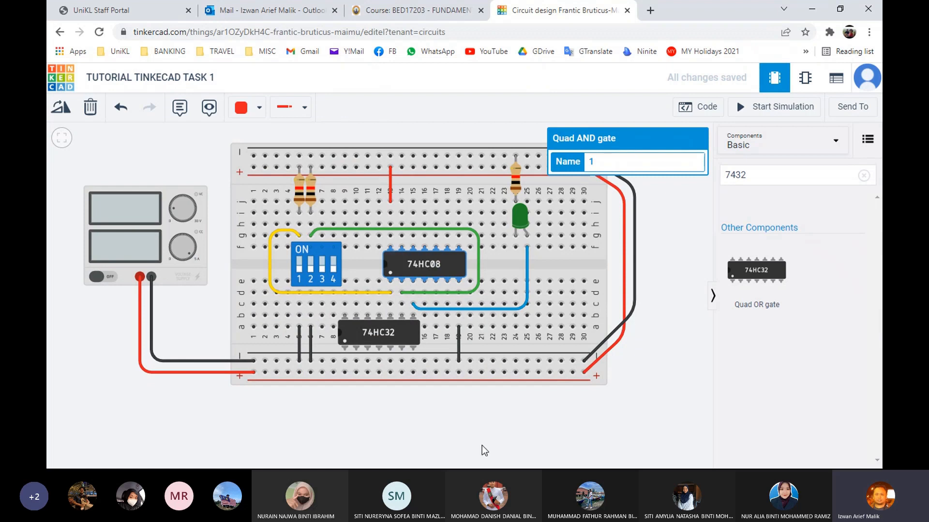
left_click(811, 9)
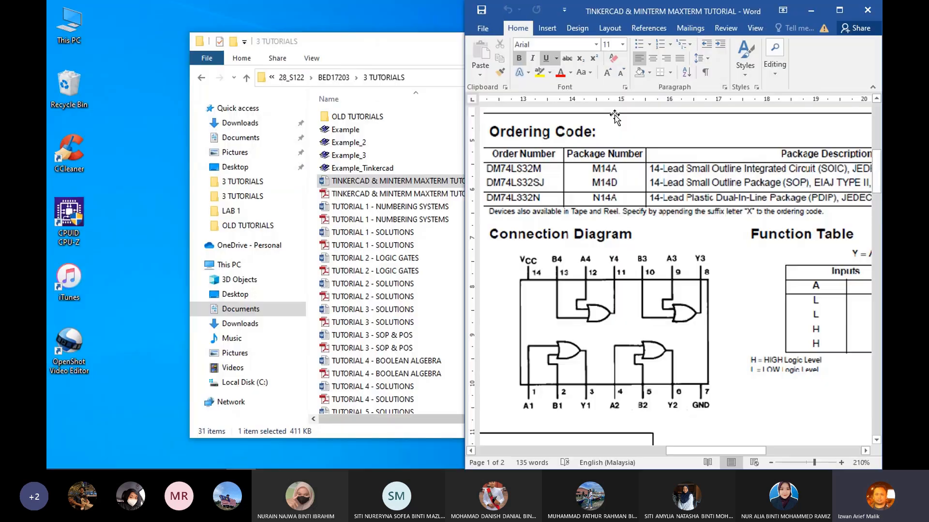
double_click(735, 12)
left_click(562, 303)
left_click_drag(498, 452, 559, 453)
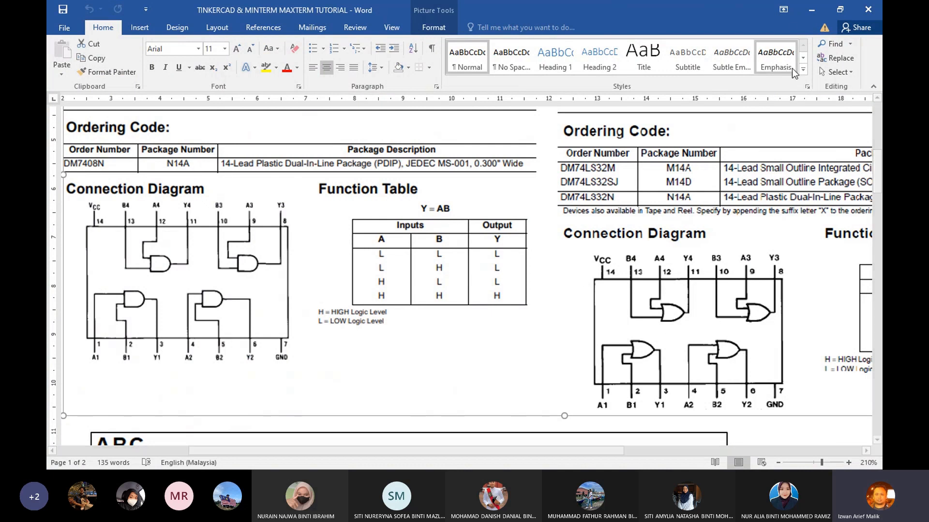
left_click(811, 9)
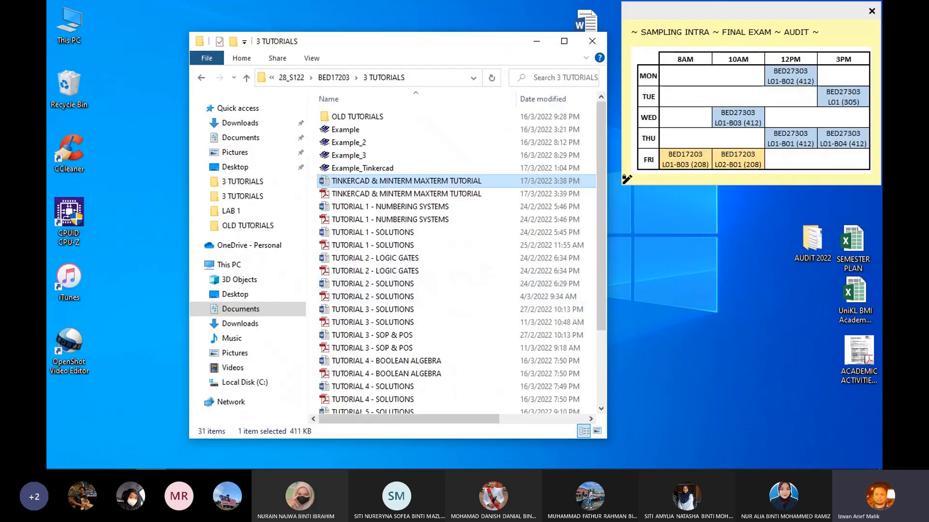
mouse_move(211, 460)
left_click(181, 458)
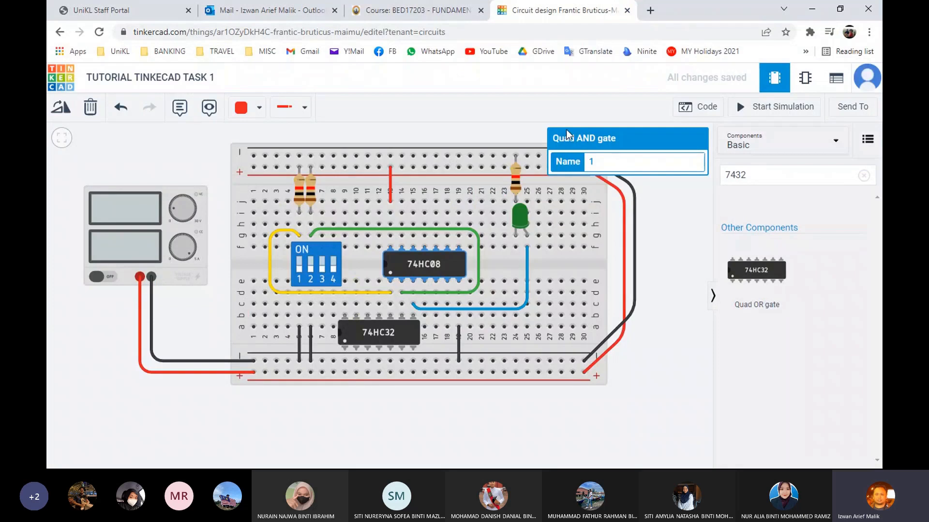
left_click(673, 217)
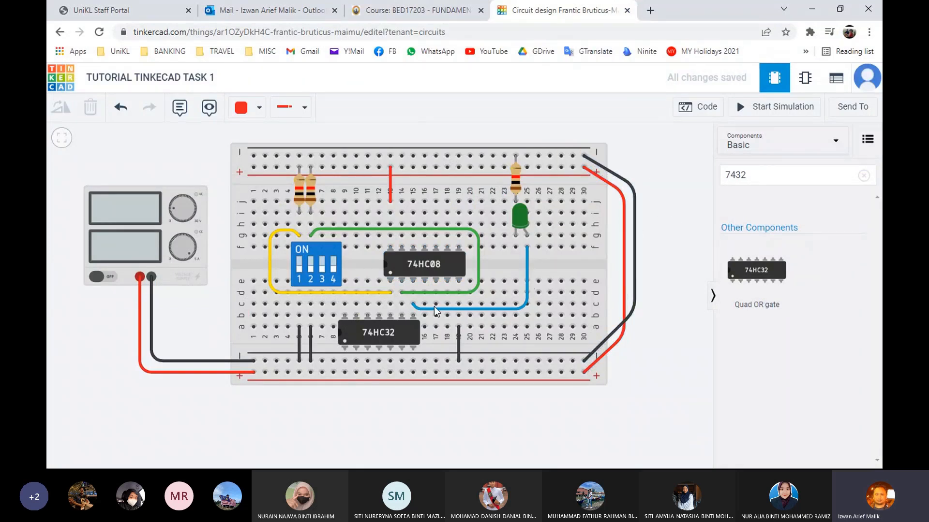
- Move the 74HC08 aside to columns 16–22 and put the 74HC32 in its former position across the centre gap at columns 13–19
left_click(424, 269)
left_click_drag(426, 268, 461, 207)
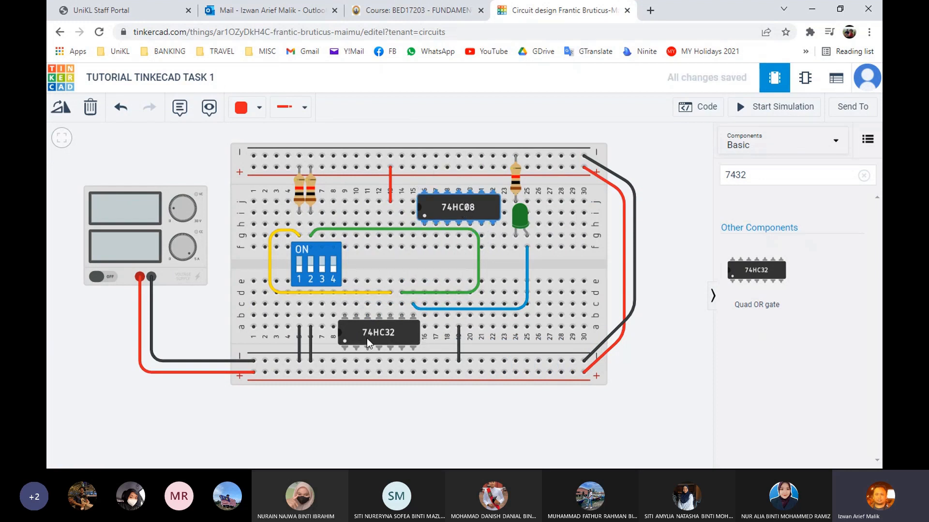
left_click_drag(365, 335, 410, 265)
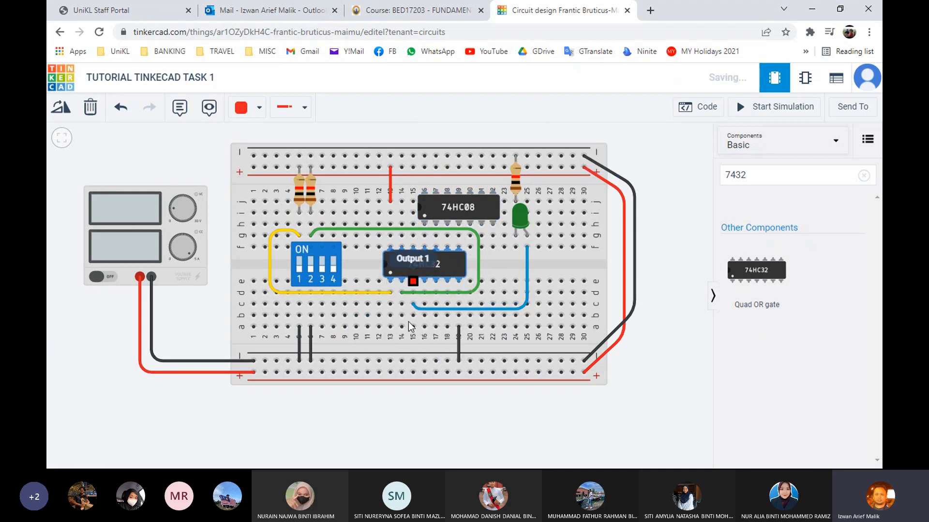
left_click(405, 416)
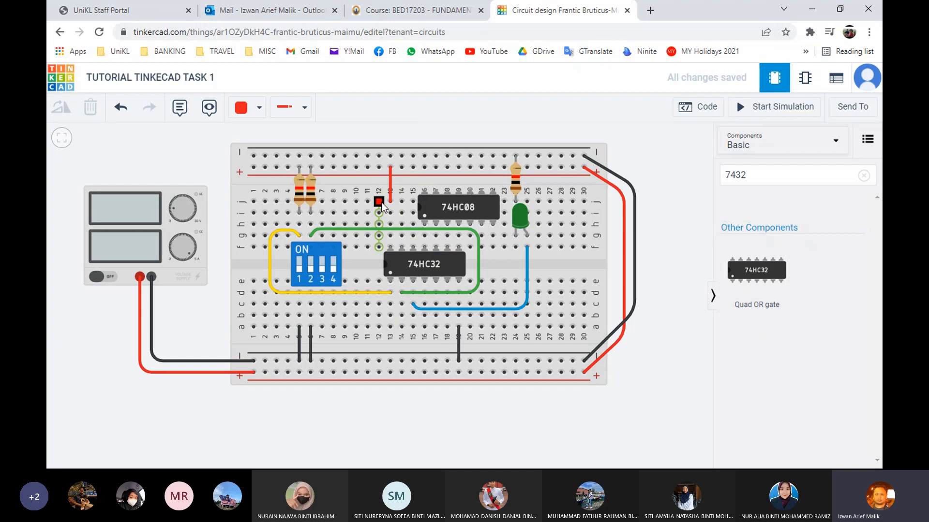
- Place the circuit and the Word tutorial side by side and bring the 7432 OR gate's function table into view
left_click_drag(696, 3, 47, 63)
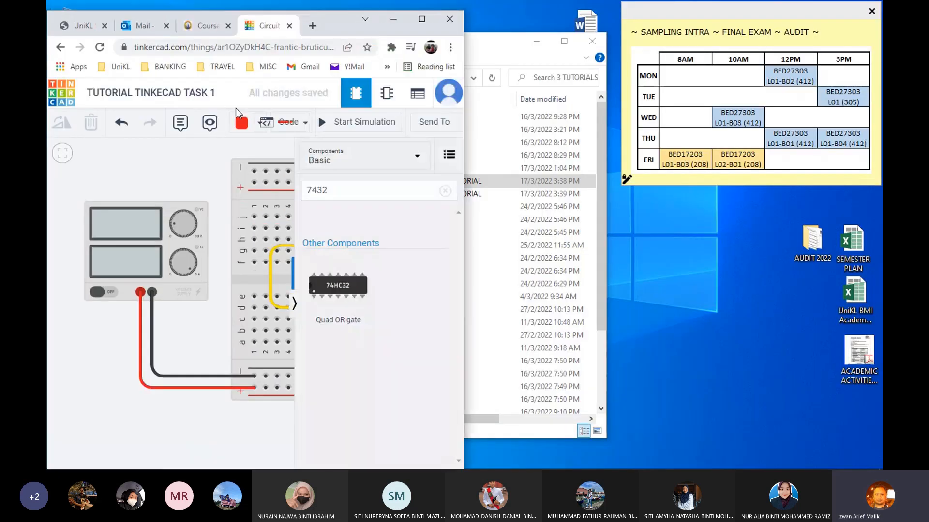
left_click_drag(323, 33, 47, 63)
left_click(741, 218)
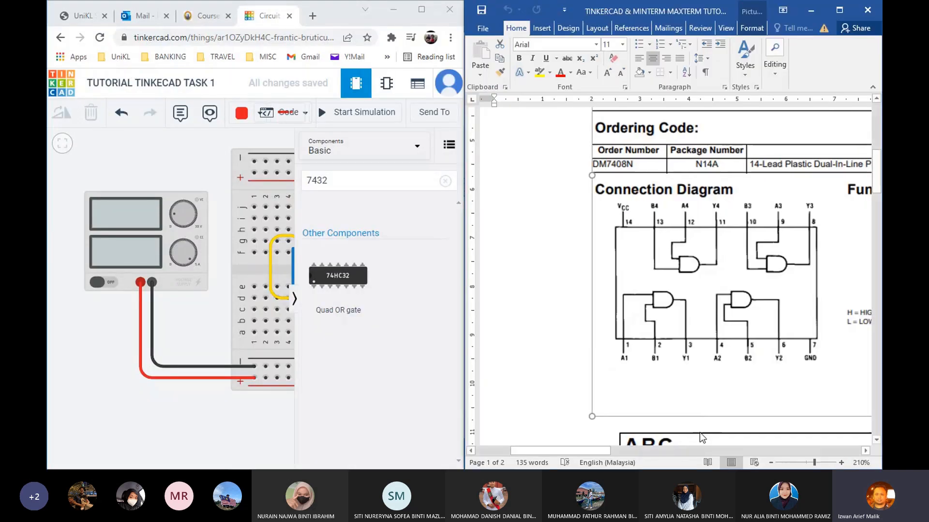
left_click_drag(596, 451, 790, 446)
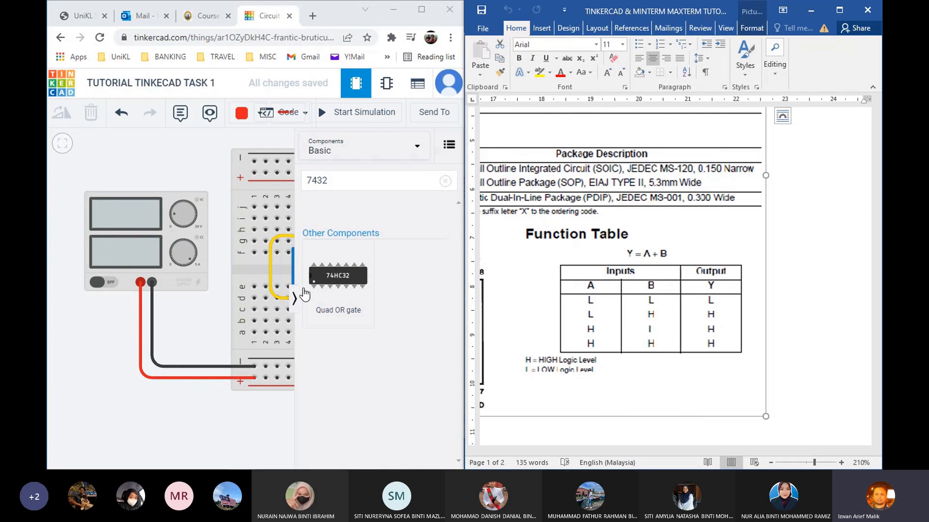
- Hide the components list so that the breadboard with the 74HC32 is fully shown beside the function table
left_click(299, 322)
left_click_drag(300, 407, 155, 398)
left_click_drag(219, 399, 265, 411)
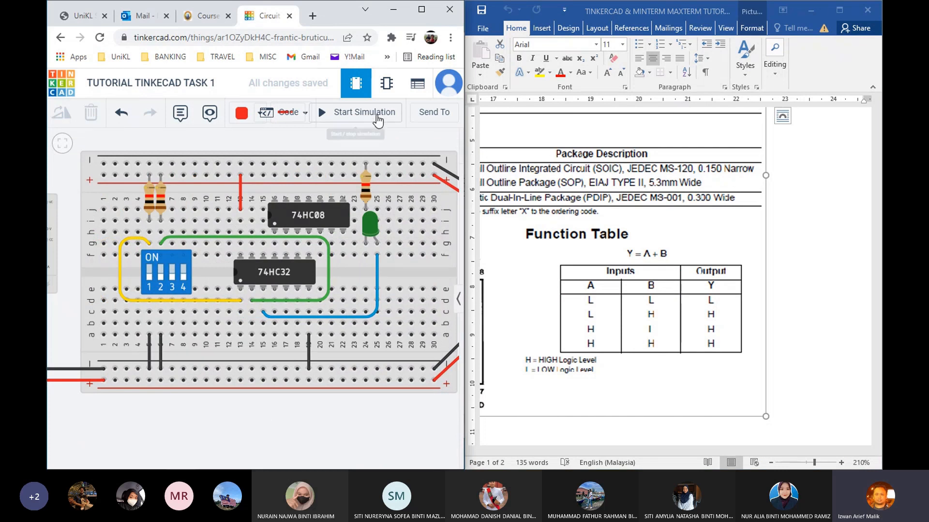
left_click(149, 271)
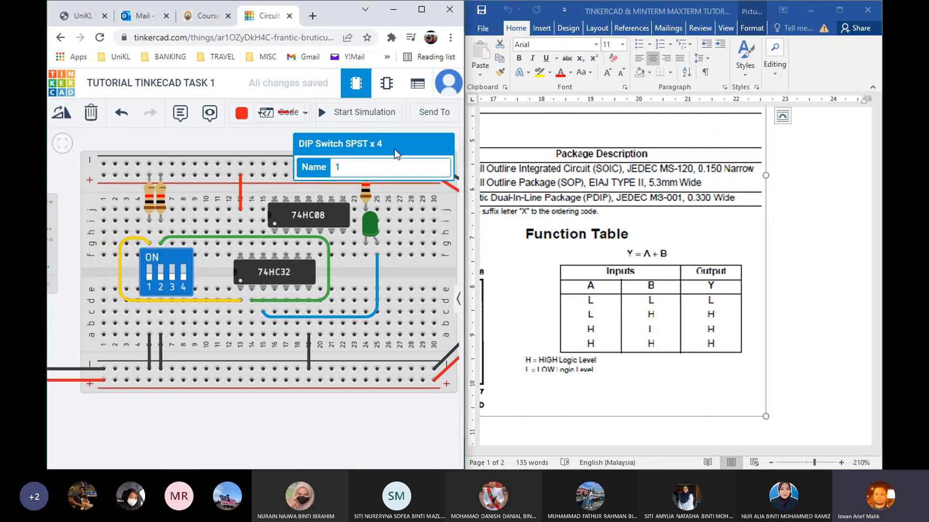
left_click(272, 151)
left_click(148, 271)
left_click(248, 147)
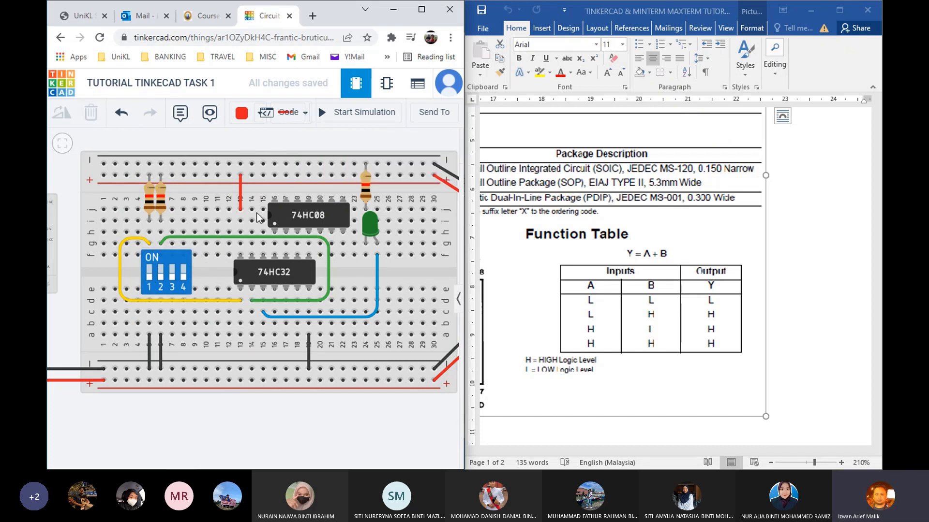
mouse_move(165, 272)
left_mouse_down()
mouse_move(170, 260)
mouse_move(166, 271)
left_mouse_up()
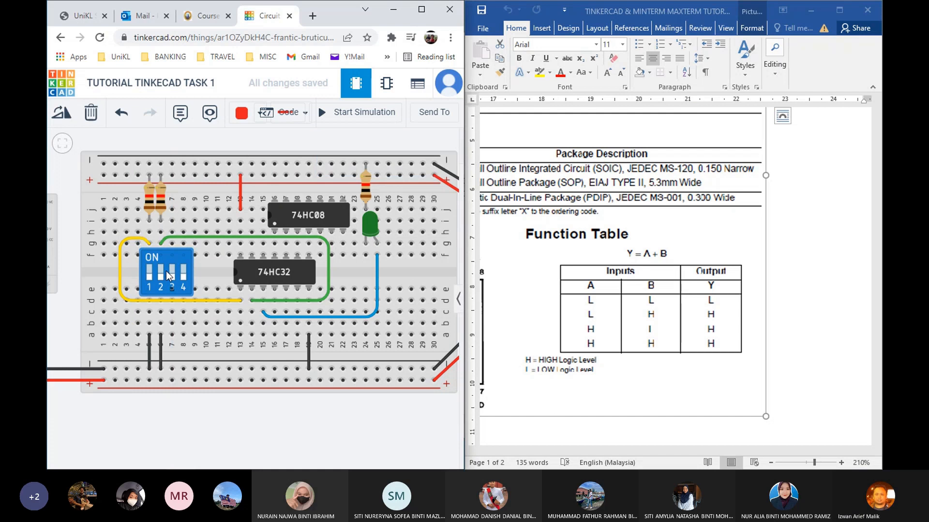
- Simulate the circuit and toggle DIP switches 1 and 2 through all four input combinations to check the LED against the OR function table
left_click(367, 116)
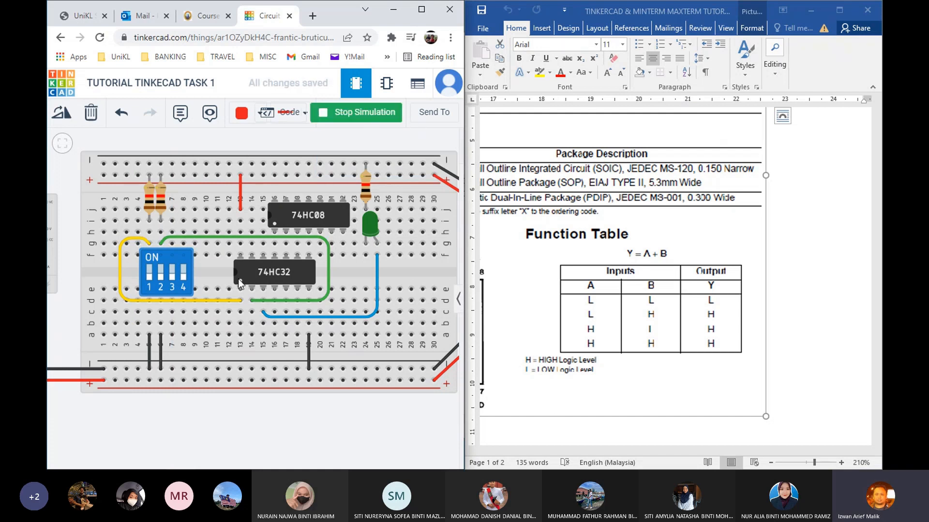
left_click(164, 269)
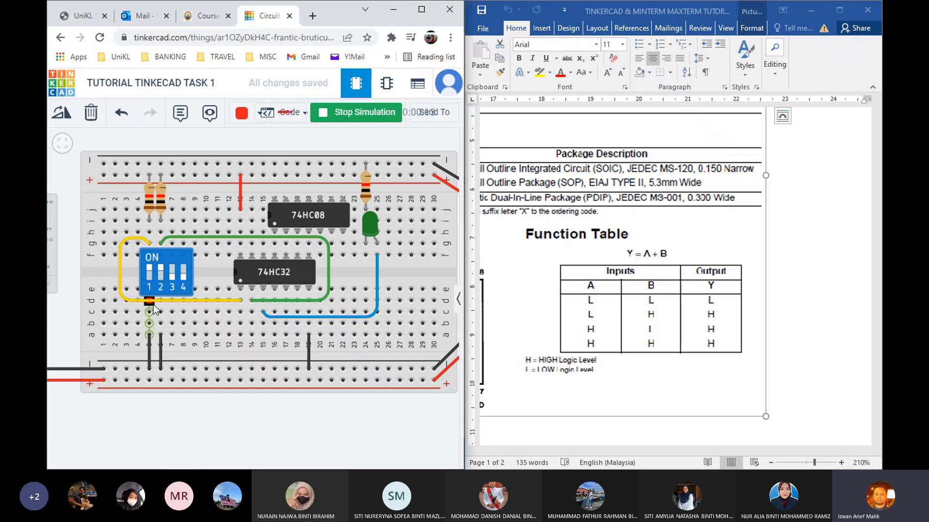
left_click(161, 275)
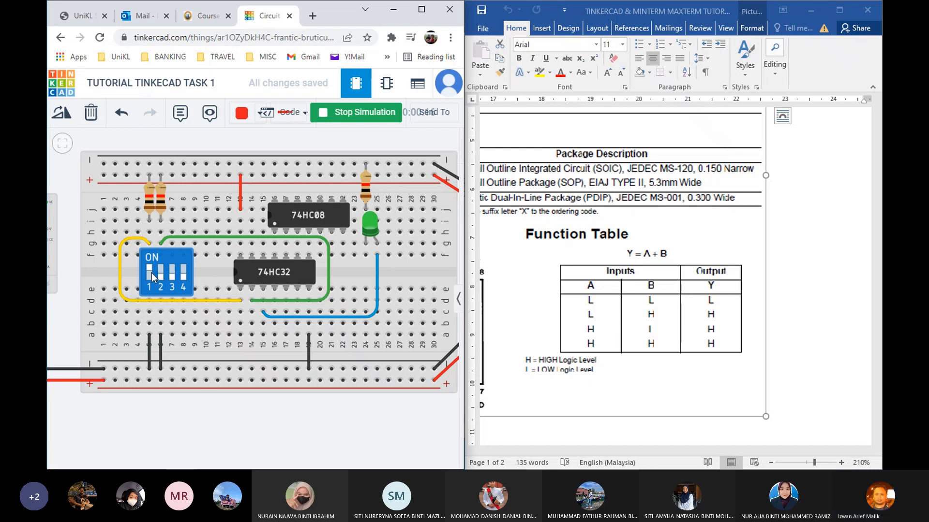
left_click(163, 269)
left_click(148, 274)
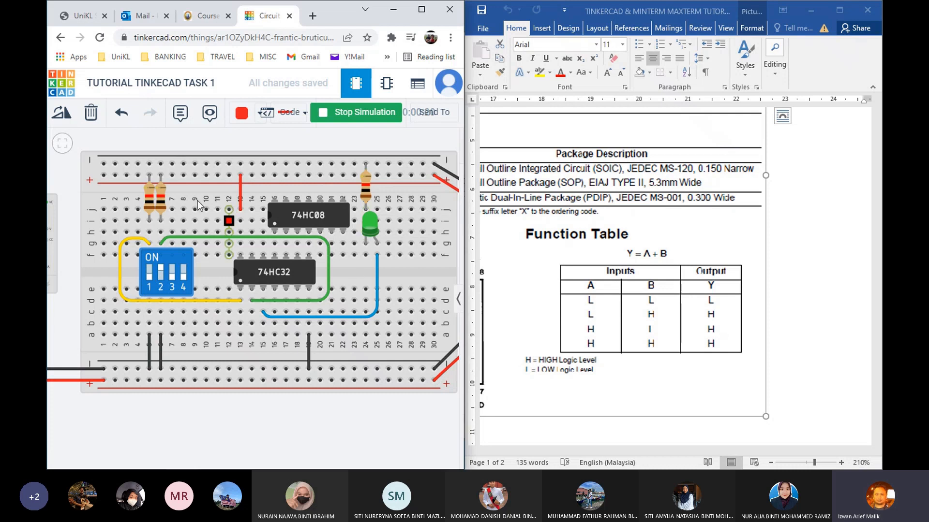
left_click(159, 276)
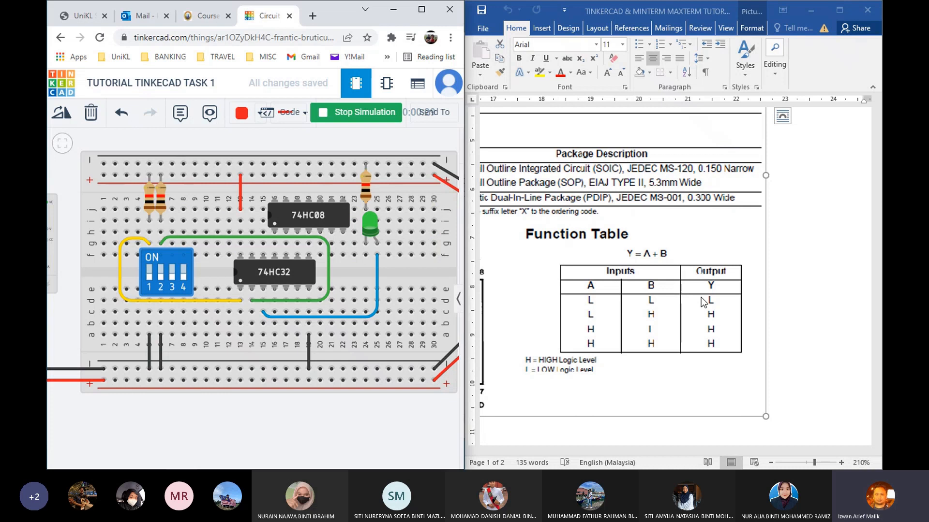
- Maximize the circuit window, show the whole circuit with its power supply, and stop the simulation
left_click(428, 13)
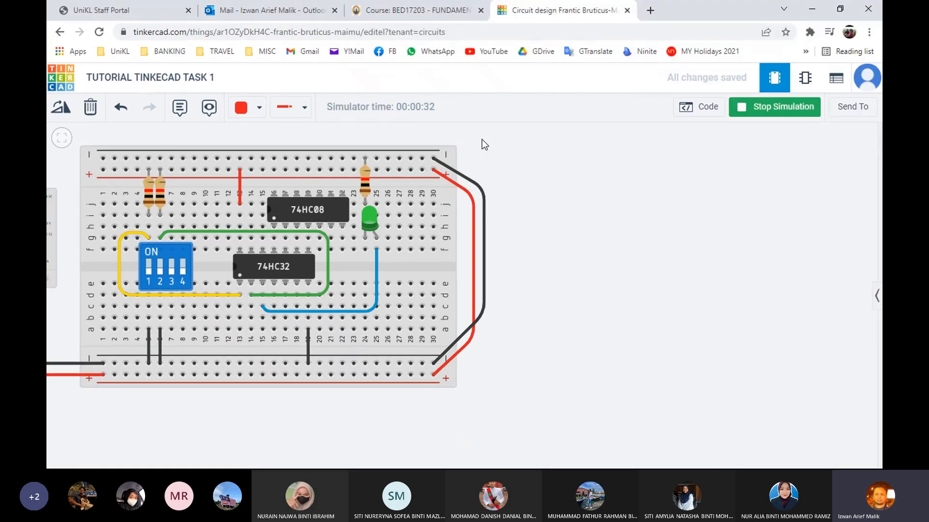
left_click(476, 397)
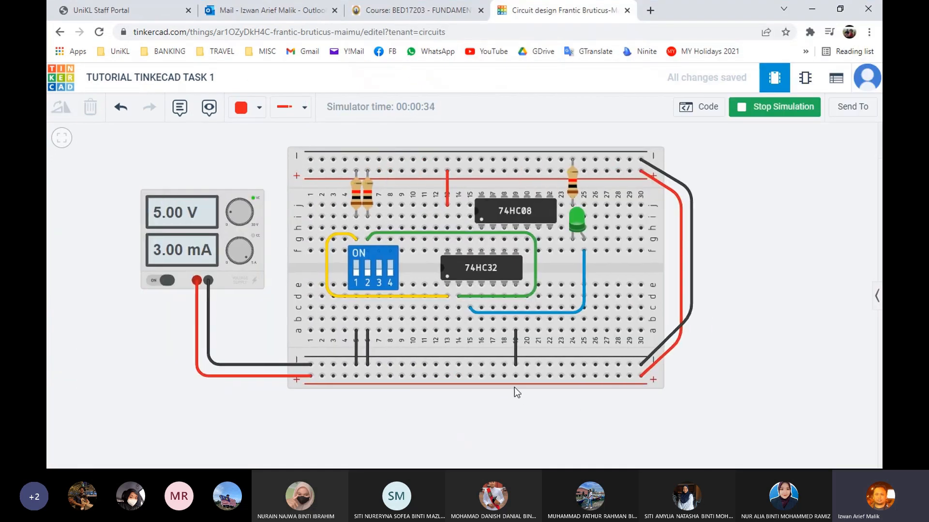
left_click(788, 108)
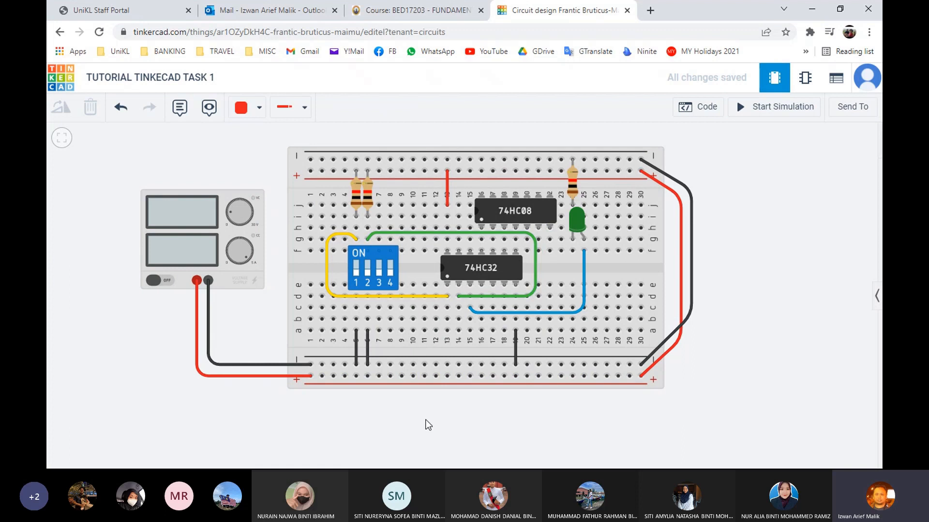
- Switch to the Word tutorial at full window size and examine the logic diagram with inputs A, B, C and output Y
left_click(811, 10)
left_click(836, 10)
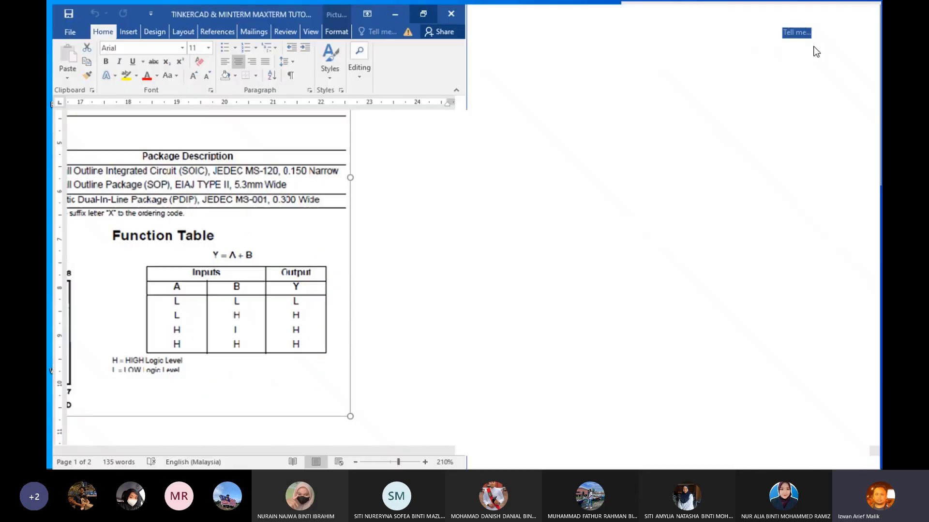
scroll(541, 219, "down", 8)
scroll(541, 218, "up", 3)
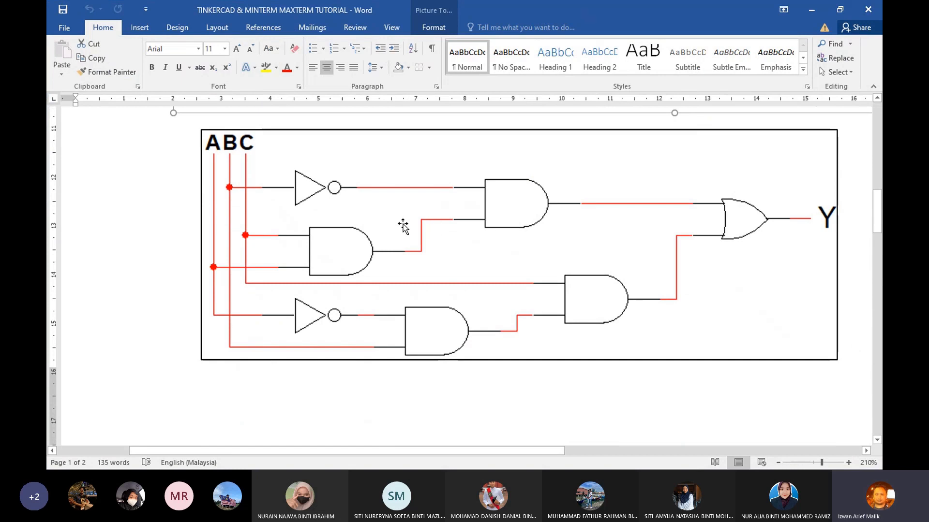
left_click(840, 9)
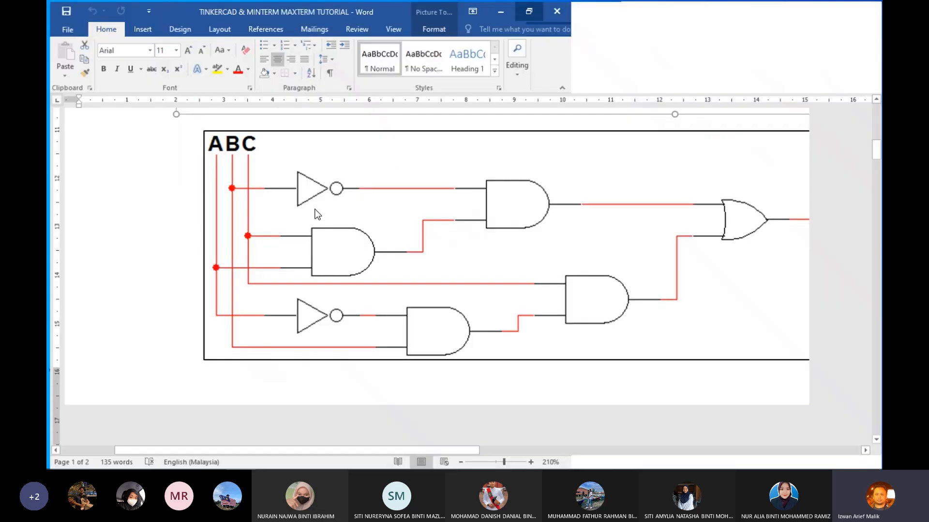
left_click(293, 200)
scroll(387, 260, "down", 4)
scroll(353, 273, "up", 5)
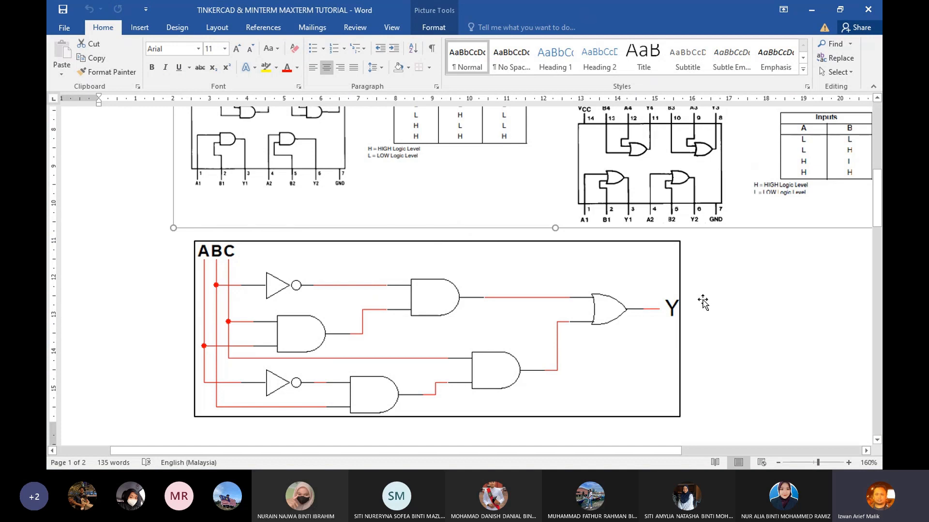
- Label the upper inverter's output B’ in blue in the empty text box on the logic diagram
left_click(318, 272)
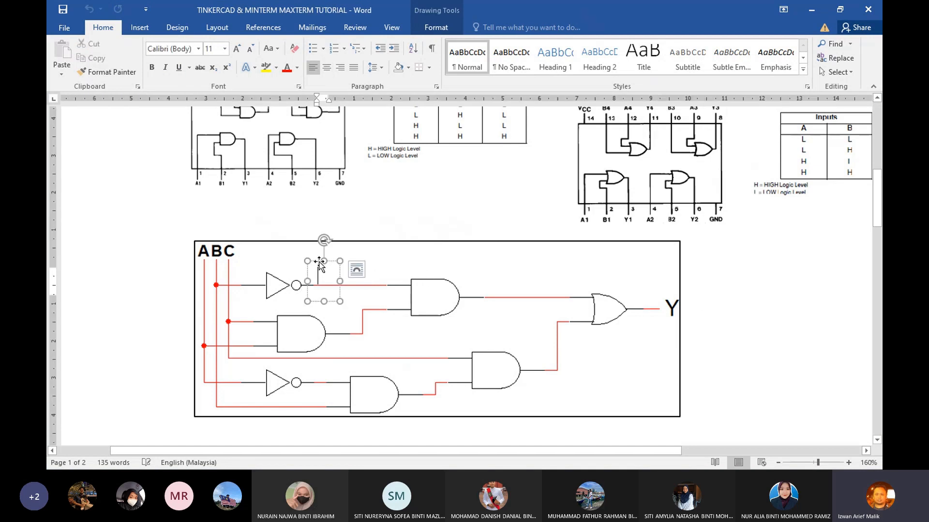
left_click(297, 68)
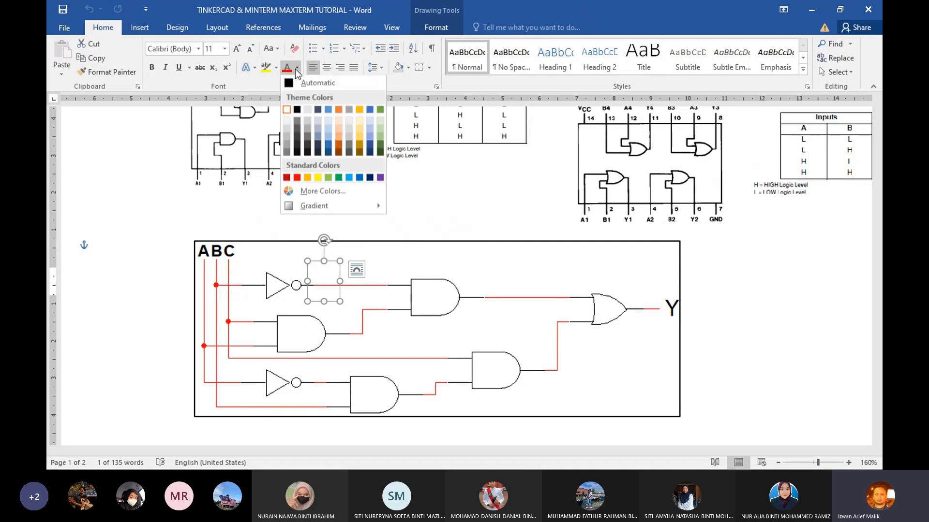
left_click(359, 178)
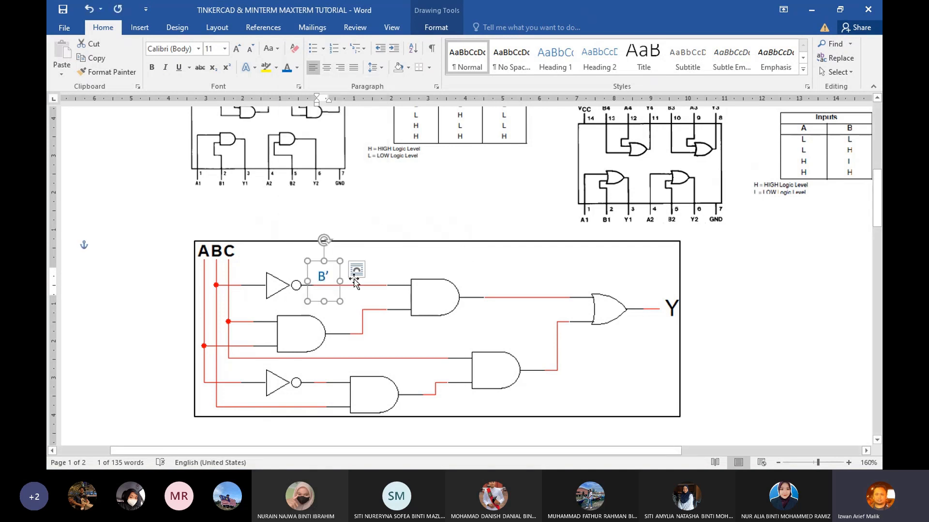
left_click(156, 303)
- Label the output of the AND gate fed by A and C as AC, and the lower inverter's output as A’
left_click(360, 323)
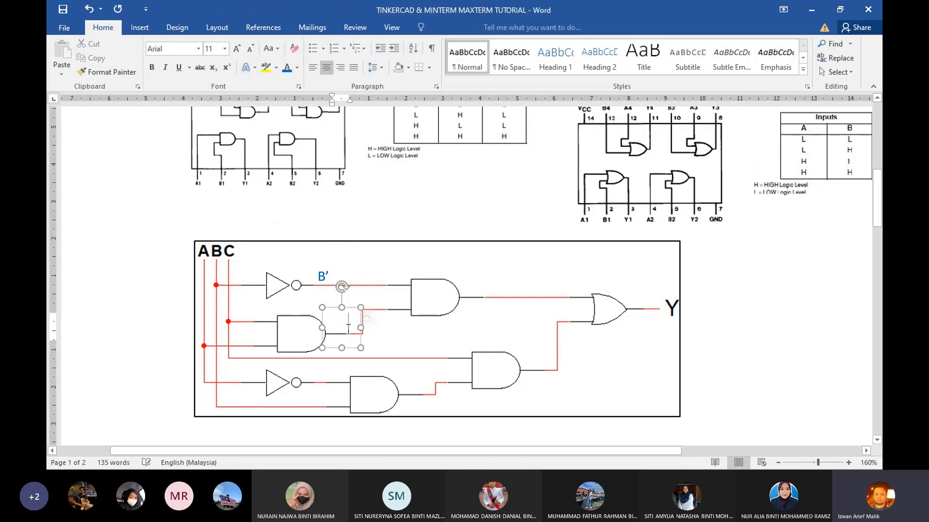
left_click(349, 310)
type("AC")
left_click(285, 383)
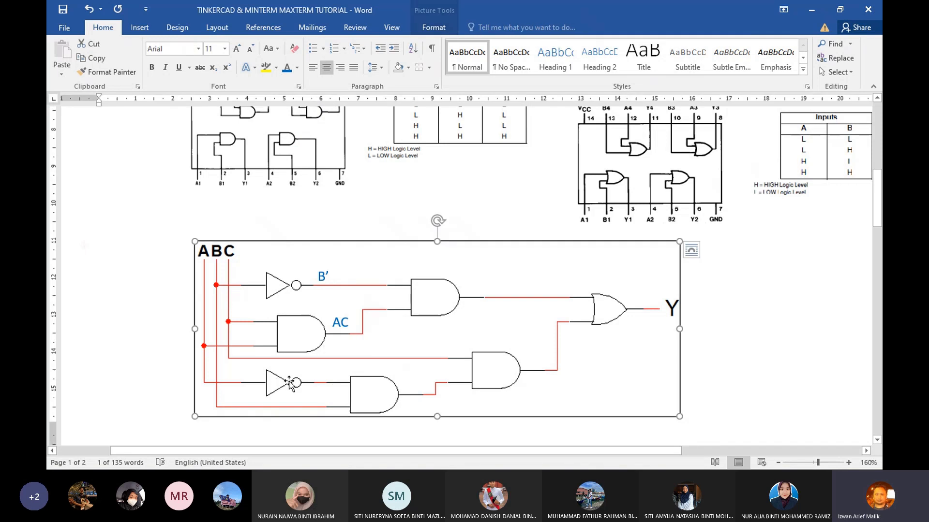
left_click(322, 377)
type("A'")
left_click(447, 300)
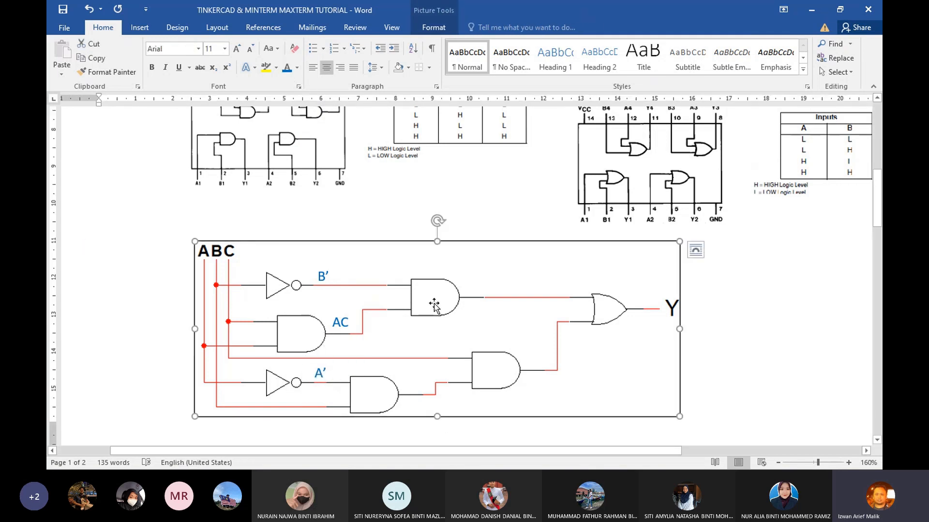
- Label the output of the AND gate that combines B’ and AC as AB’C in blue
left_click(721, 337)
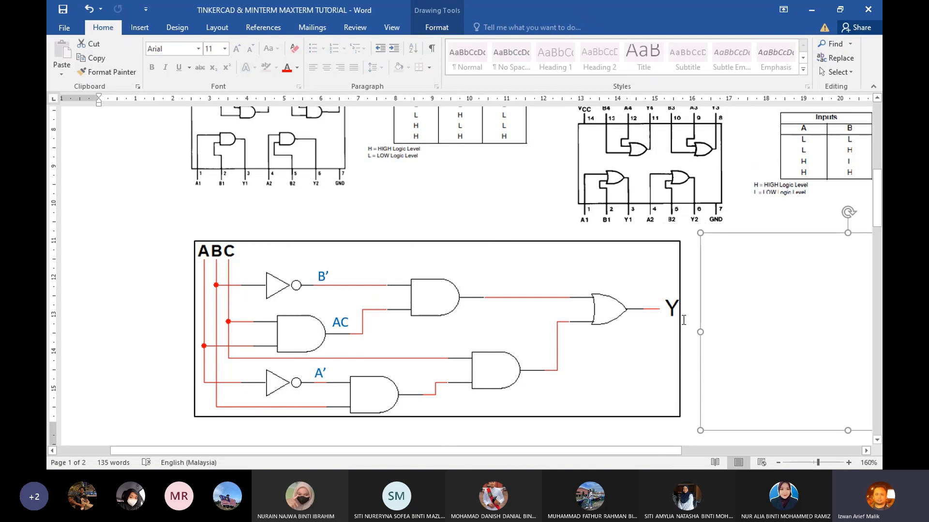
key("ctrl+z")
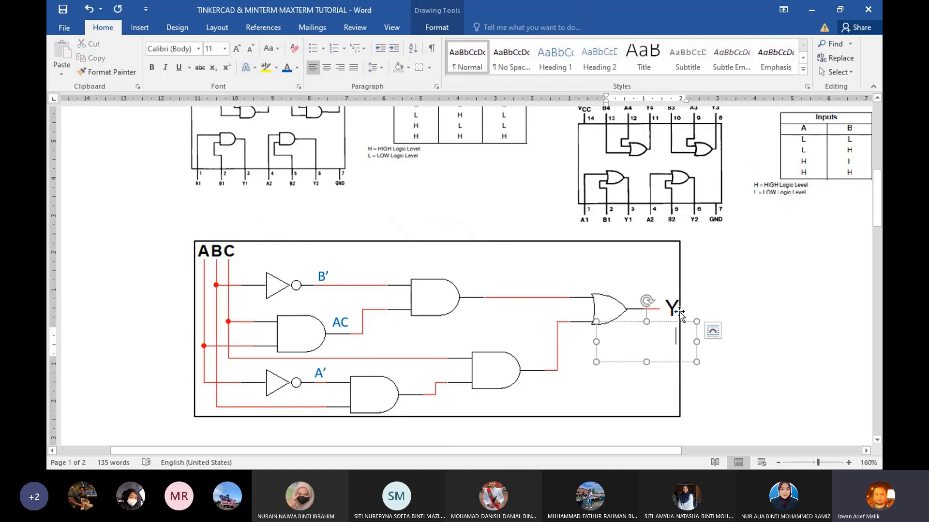
left_click(472, 286)
left_click(490, 268)
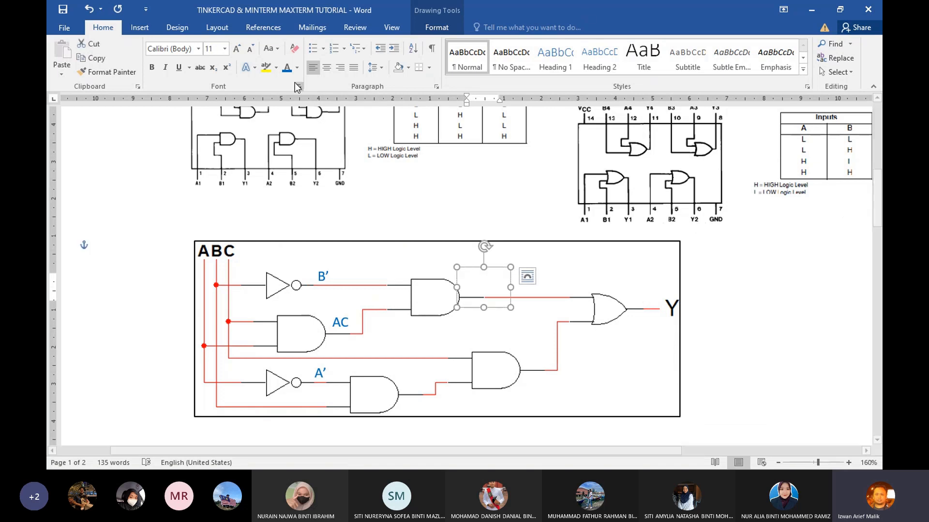
left_click(287, 68)
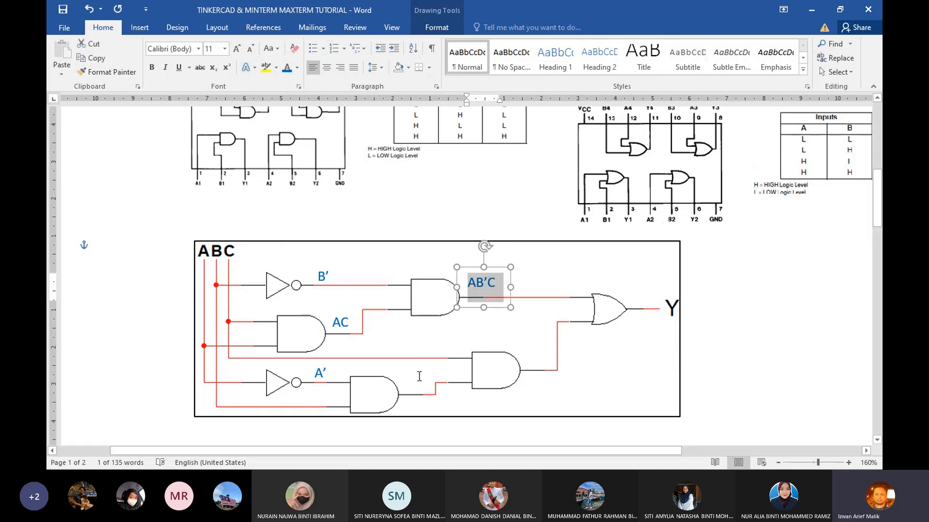
- Label the output of the AND gate fed by A’ and B as A’B in blue, widening its text box slightly
left_click(401, 374)
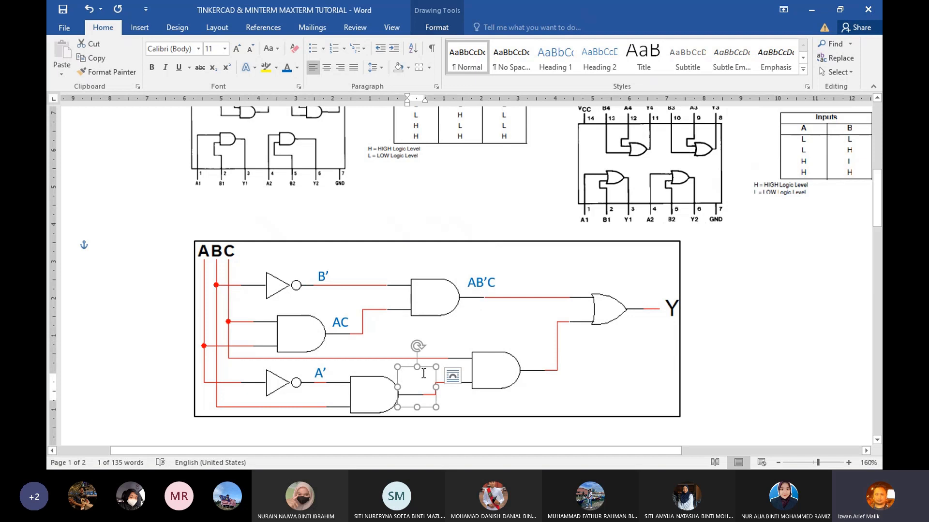
left_click(287, 68)
left_click(530, 357)
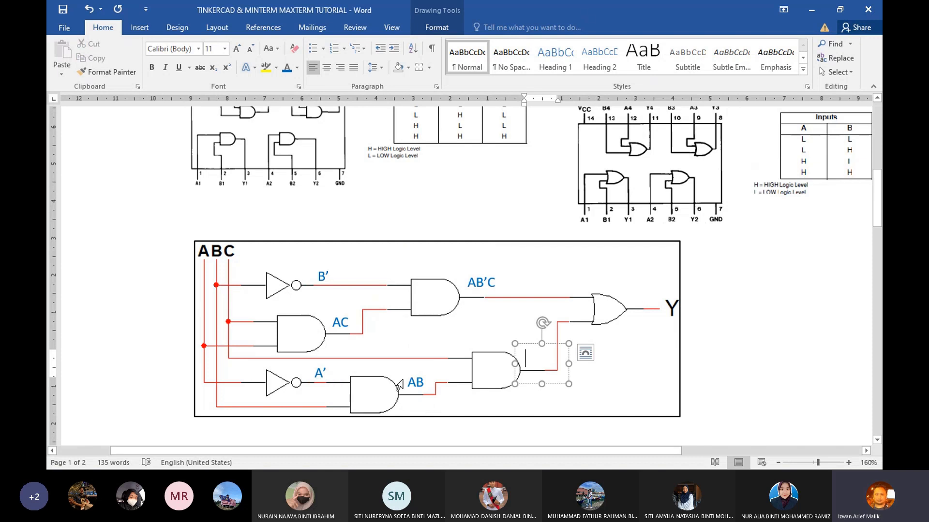
left_click(415, 382)
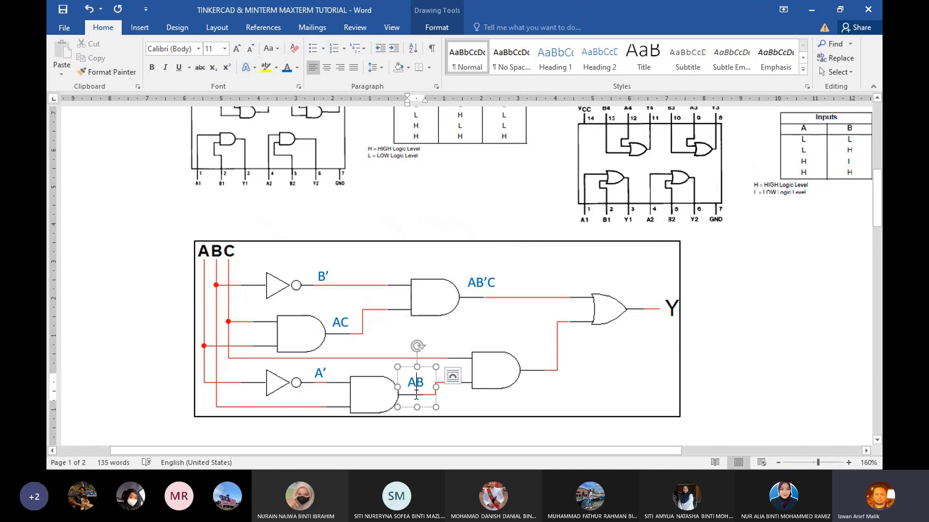
type("'")
left_click_drag(436, 394, 442, 394)
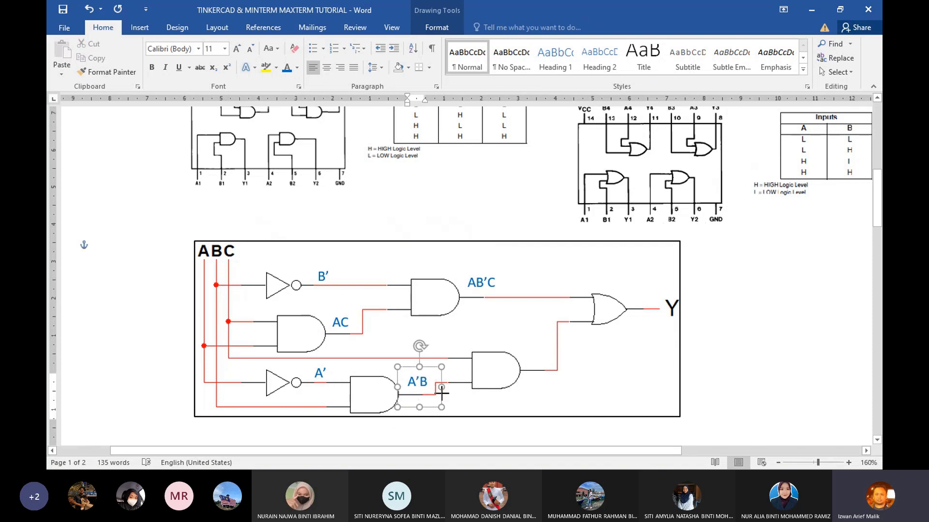
left_click(462, 392)
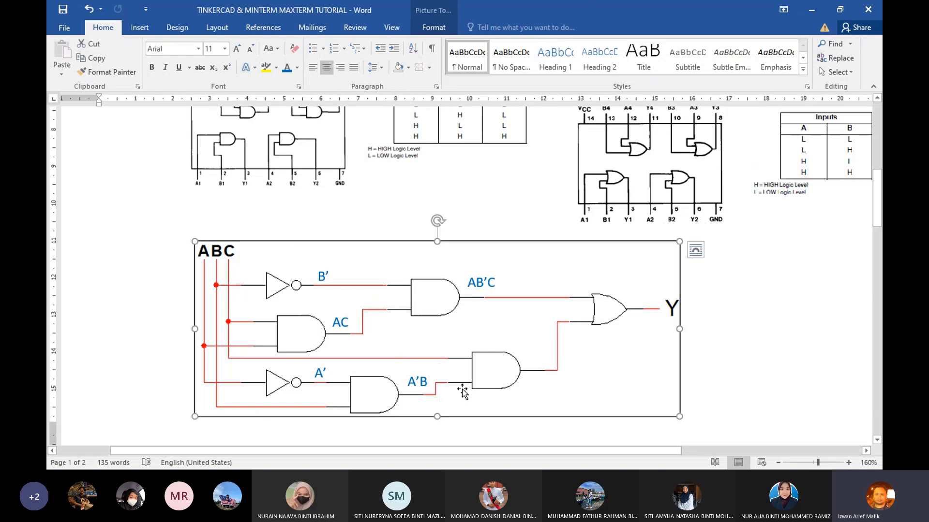
- Label the output of the AND gate that combines C and A’B as A’BC in blue
double_click(541, 361)
left_click(515, 344)
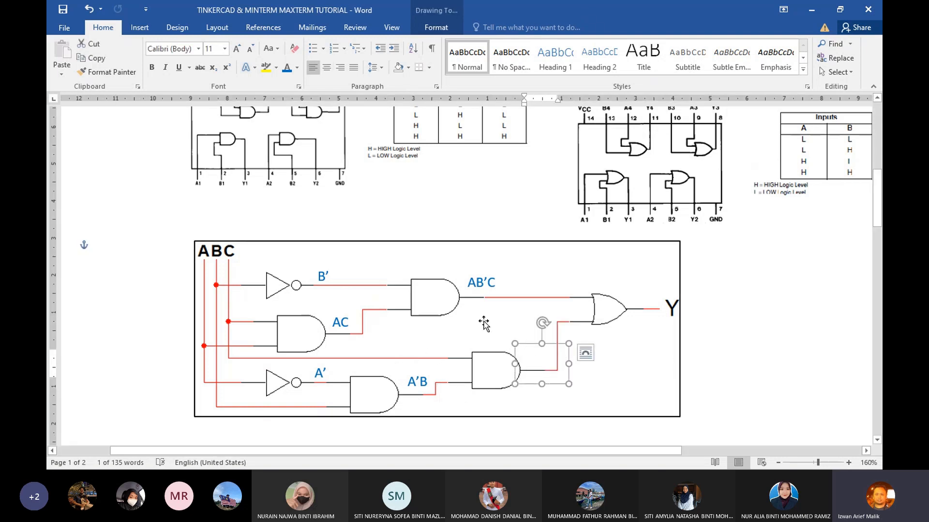
left_click(286, 67)
- Enter the OR gate's output expression AB’C + A’BC in the text box below Y and select the expression
left_click(625, 335)
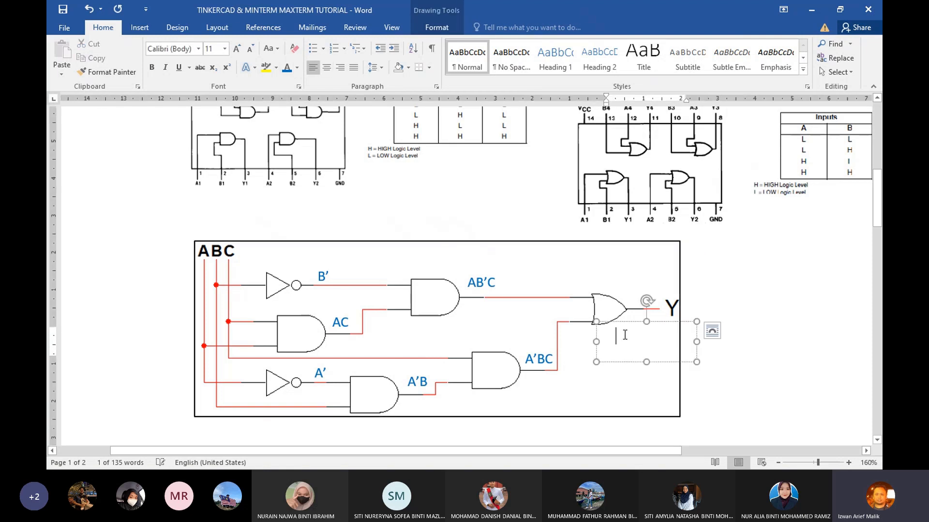
type("AB’C + A’BC")
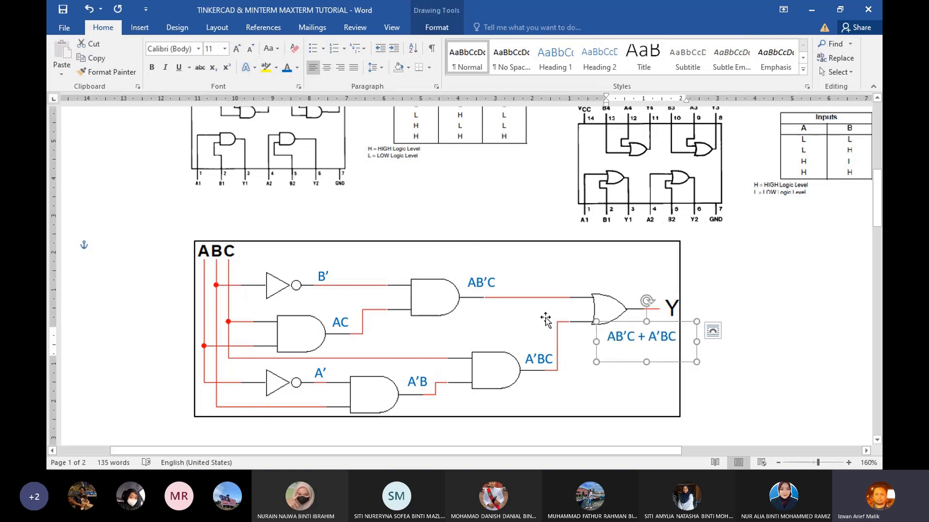
left_click_drag(649, 341, 607, 340)
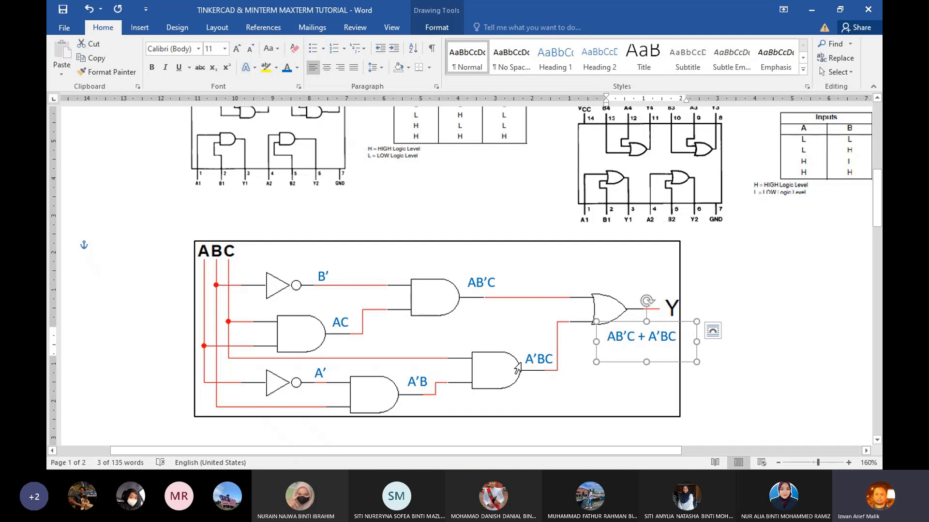
- Delete the blank shape covering the truth table beside the logic diagram
left_click(636, 405)
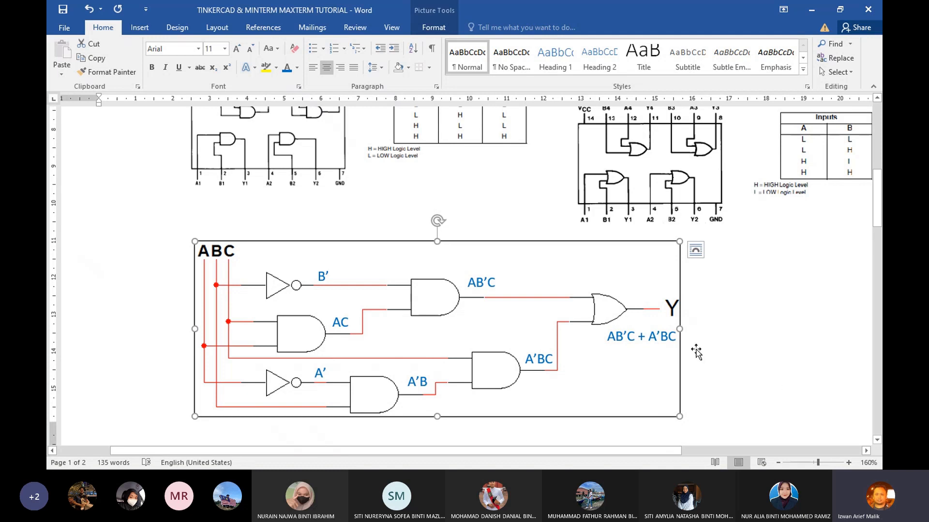
left_click_drag(535, 451, 680, 455)
left_click(612, 333)
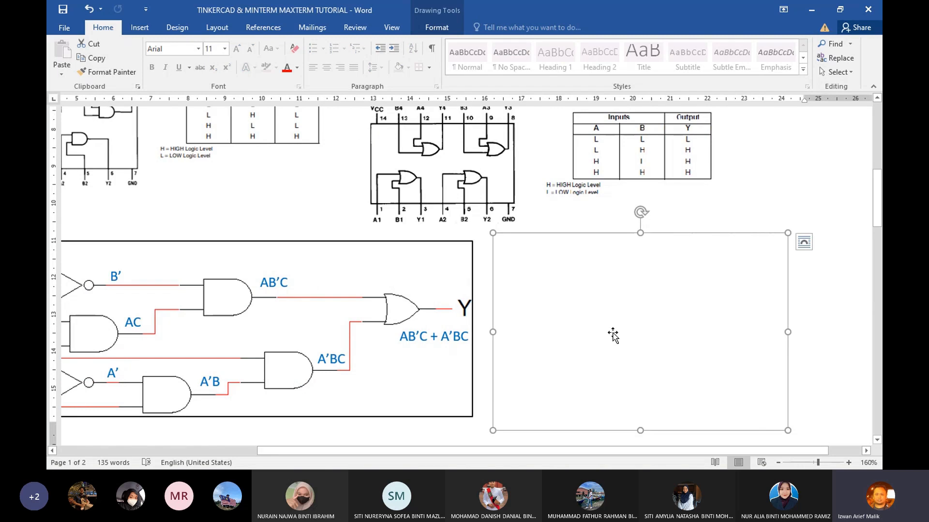
key("Delete")
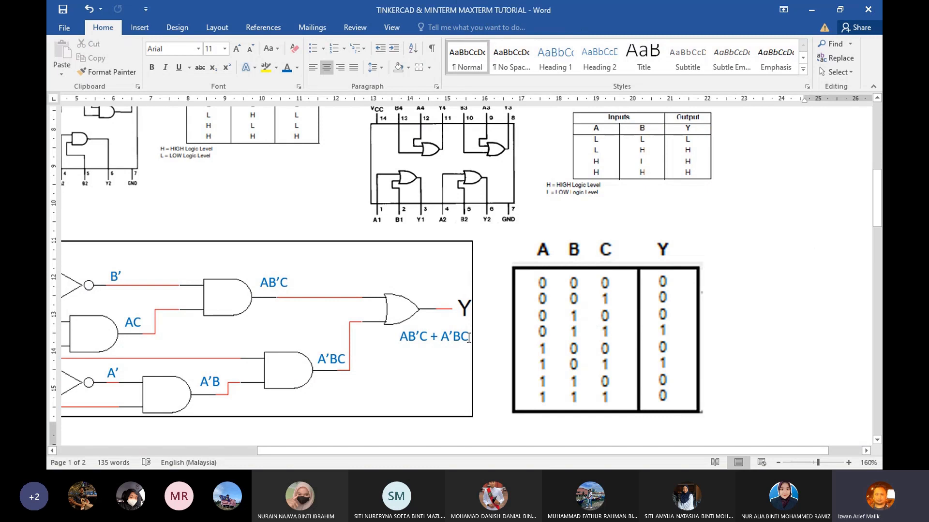
- Compare the output expression AB’C + A’BC with the Y column of the truth table
left_click_drag(469, 338, 413, 338)
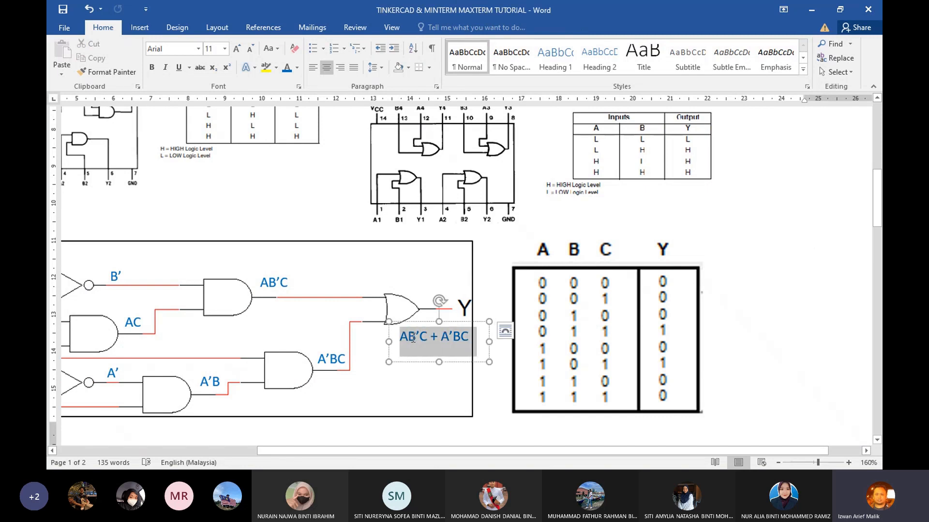
left_click(468, 439)
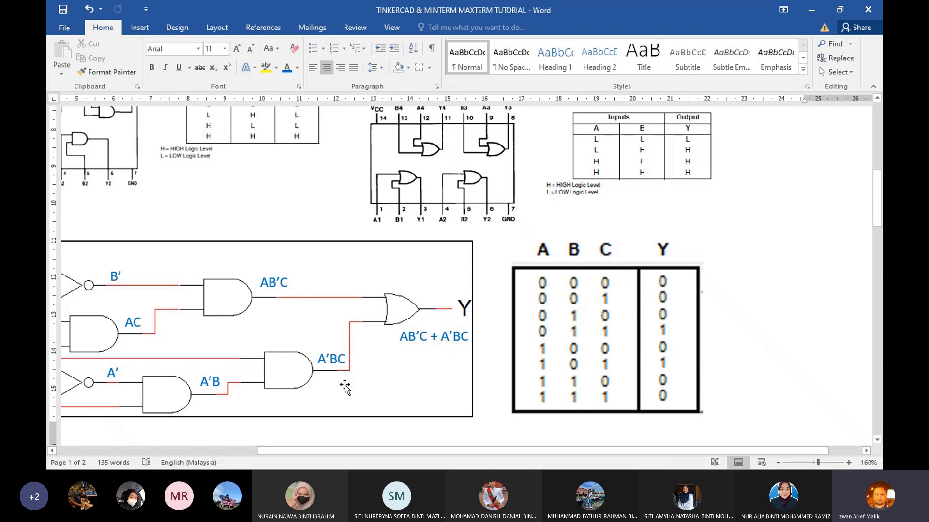
left_click_drag(276, 451, 213, 451)
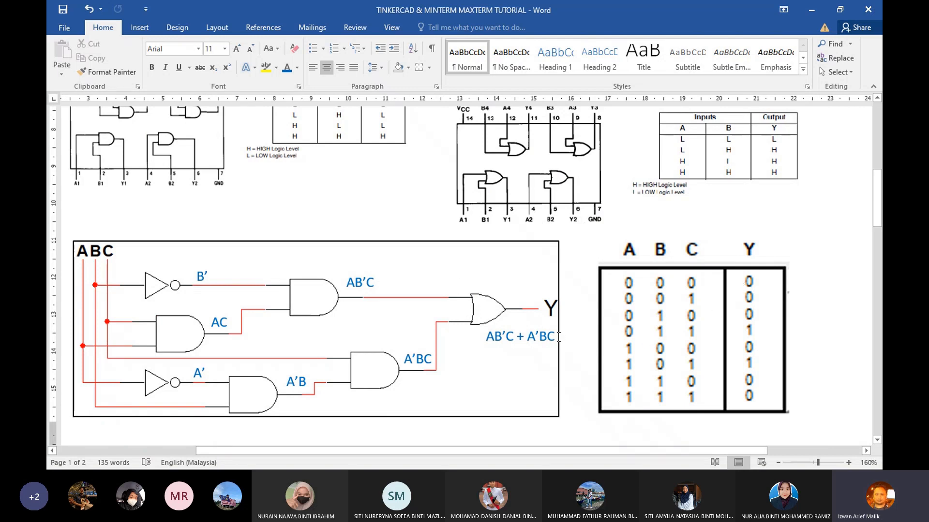
left_click_drag(557, 337, 485, 336)
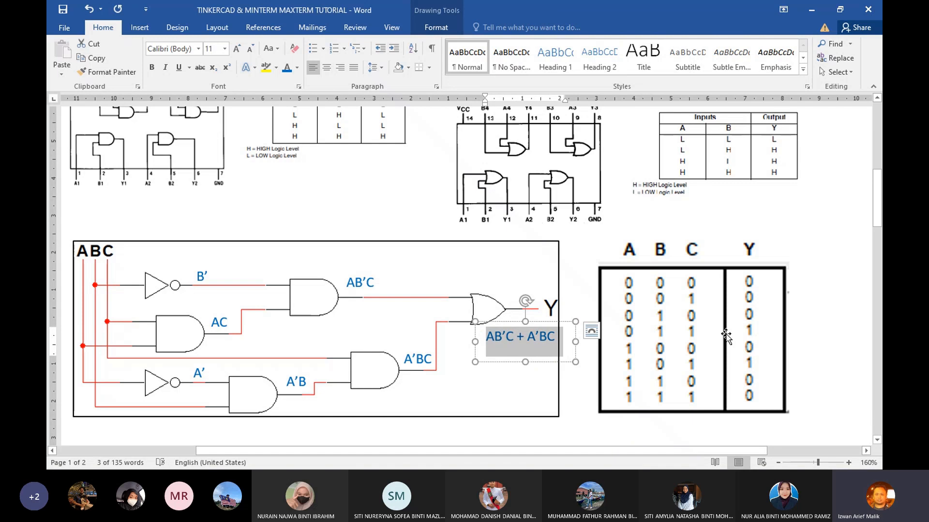
left_click(787, 332)
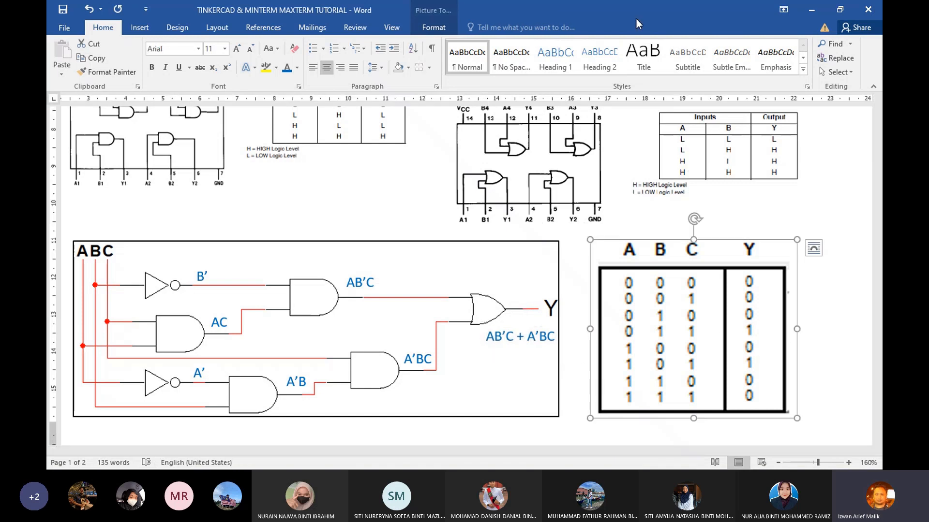
left_click(828, 268)
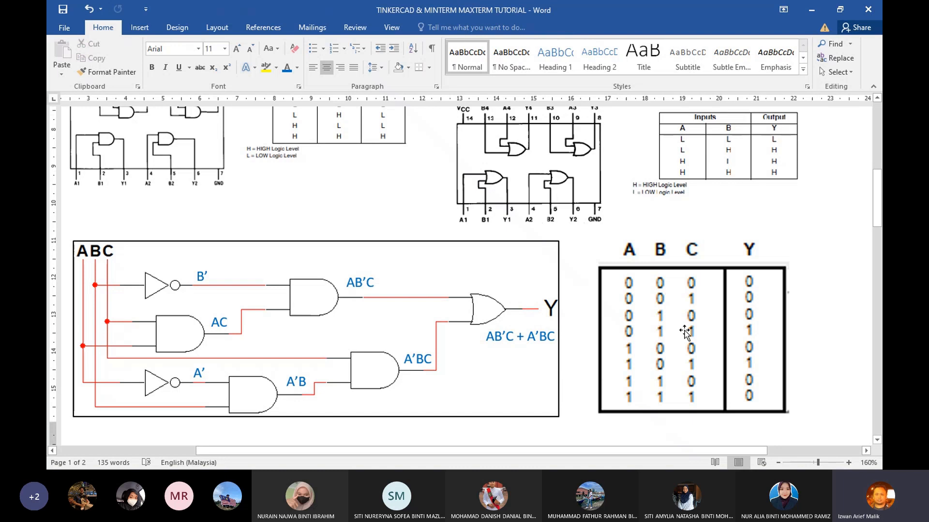
- Switch to Tinkercad, open the Example 2 circuit from the dashboard for editing and collapse the component library
left_click(812, 10)
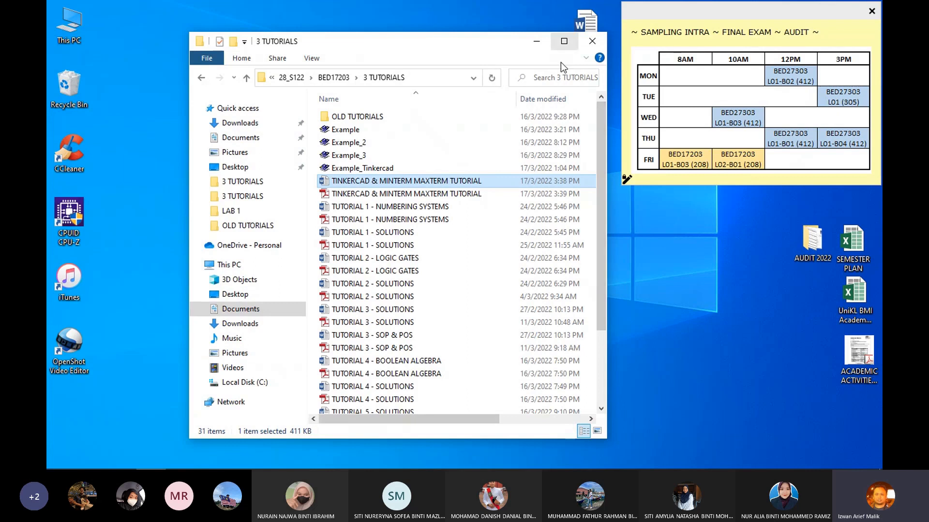
left_click(181, 458)
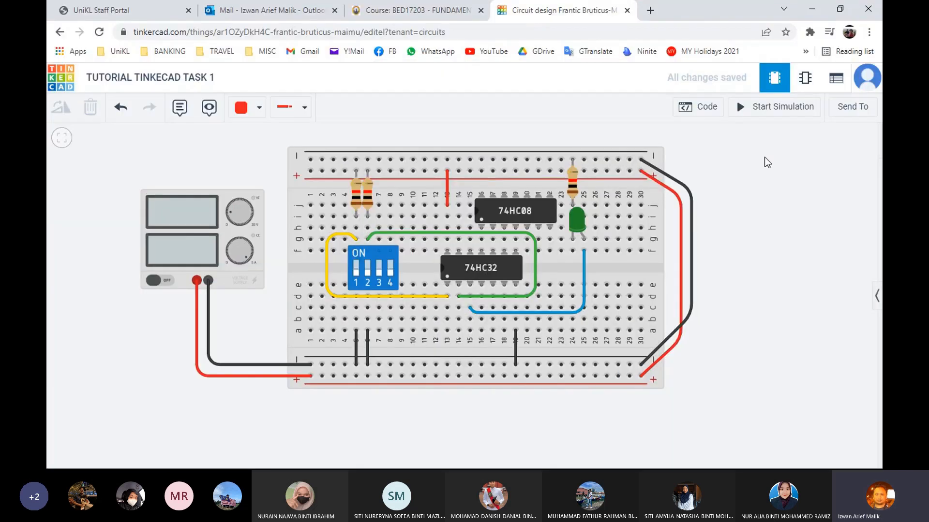
left_click(57, 78)
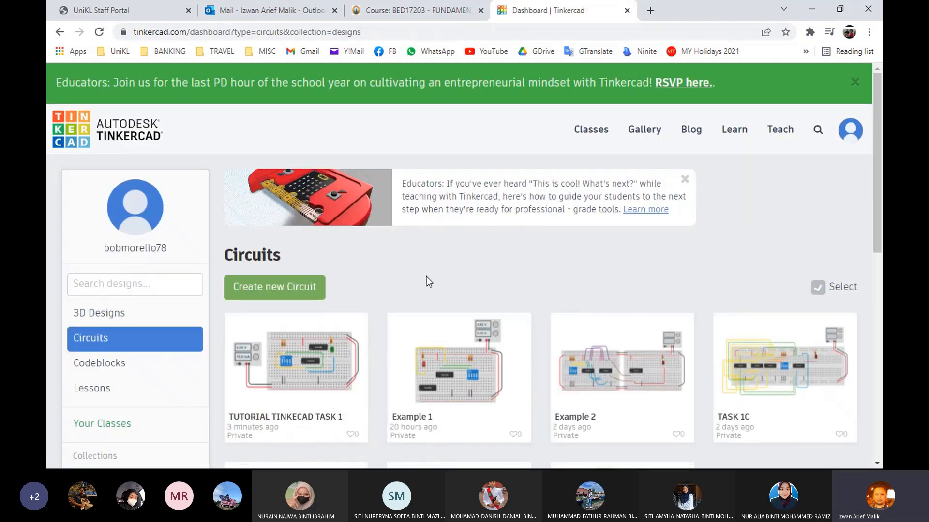
scroll(426, 280, "down", 4)
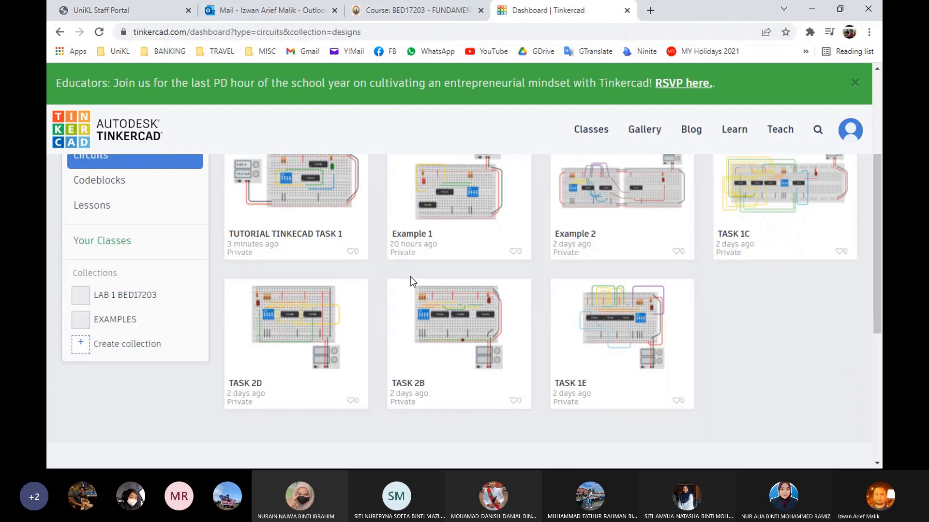
mouse_move(401, 280)
left_click(621, 246)
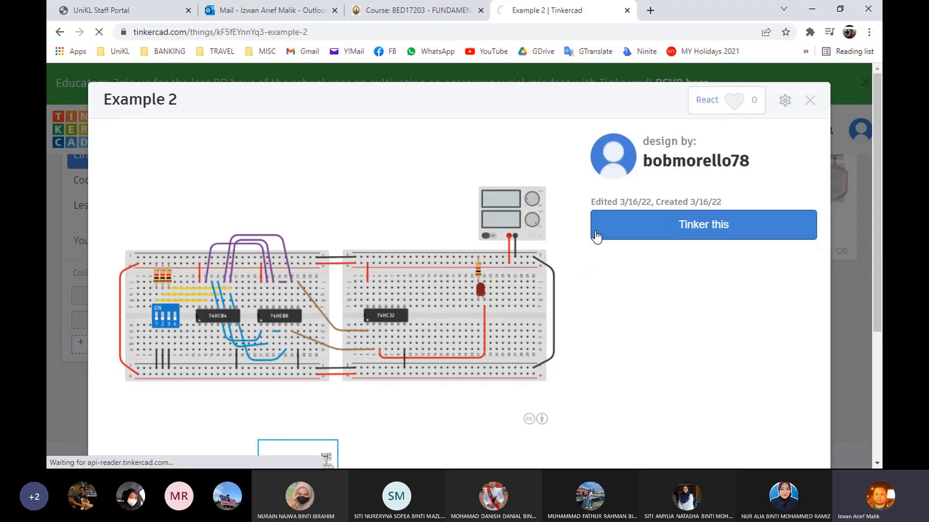
left_click(596, 235)
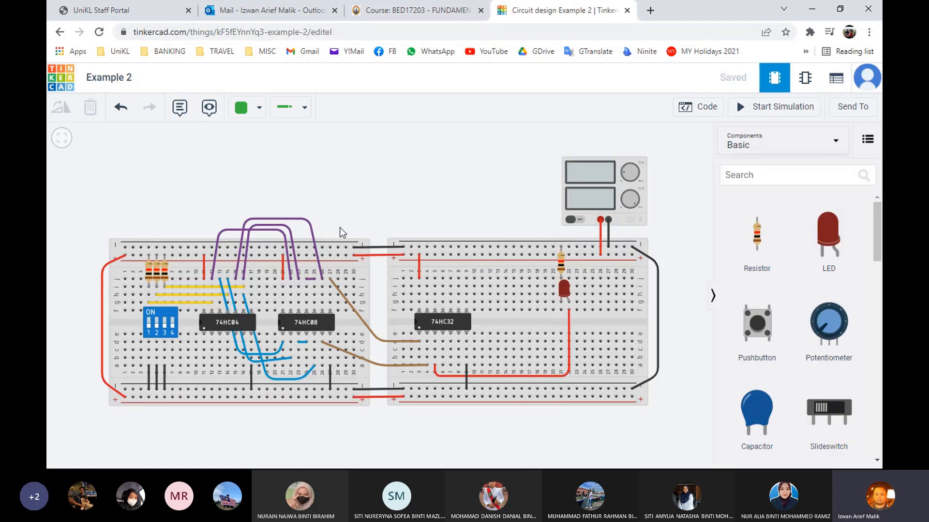
left_click(713, 297)
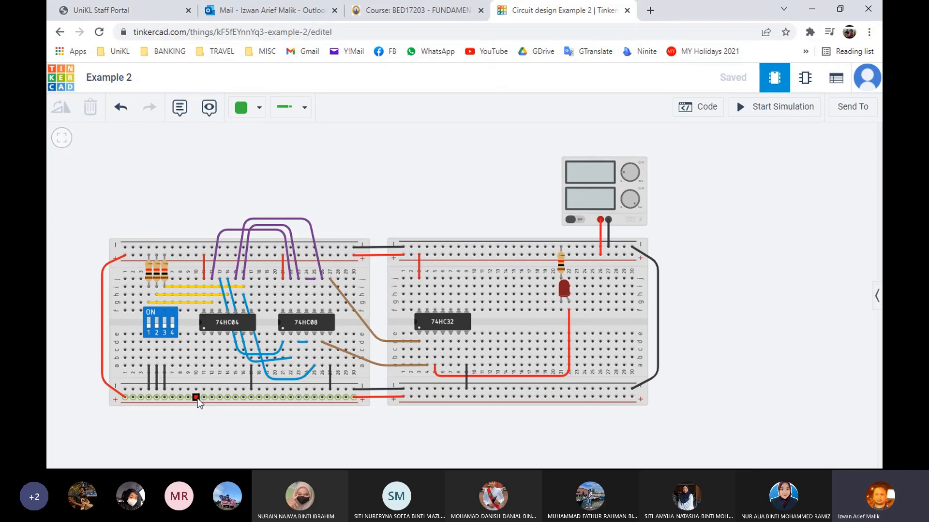
left_click(184, 405)
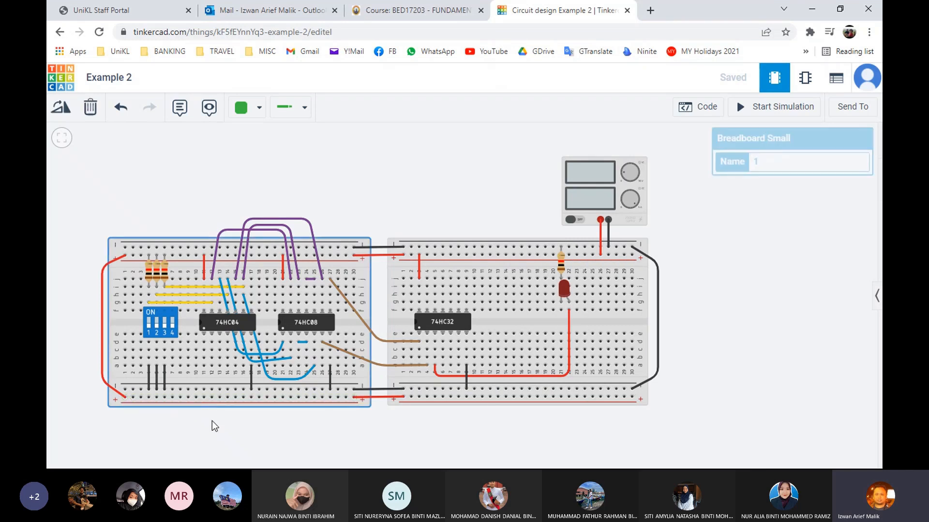
left_click(176, 426)
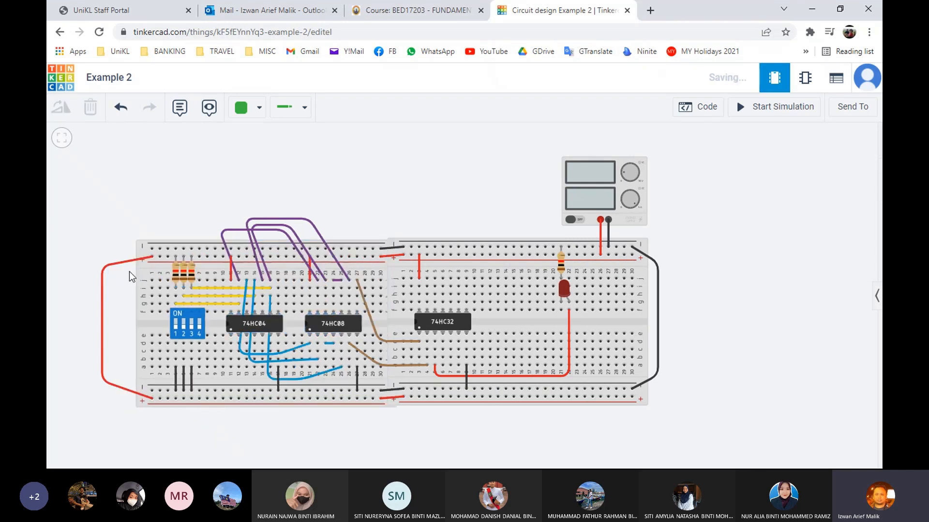
key("ctrl+z")
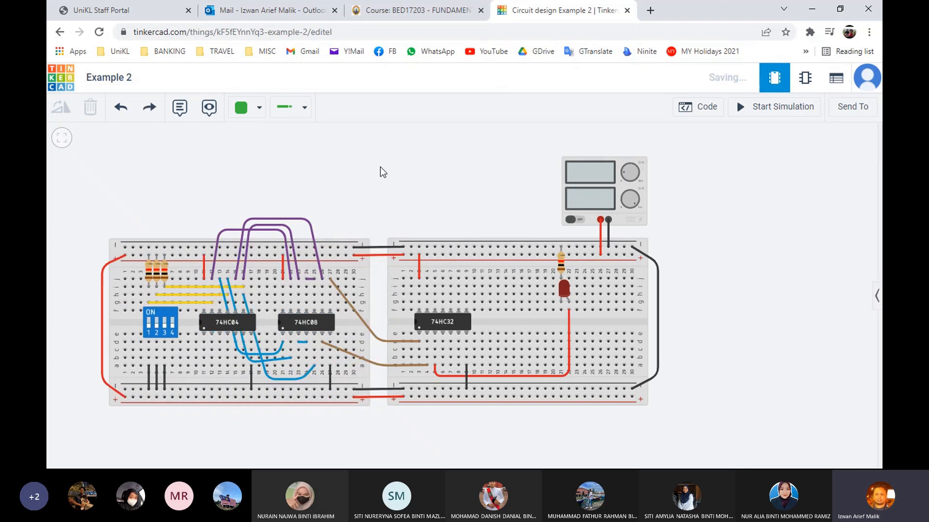
- Examine the DIP switch and the 74HC04, 74HC08 and 74HC32 chips on the two breadboards
left_click_drag(227, 455, 321, 391)
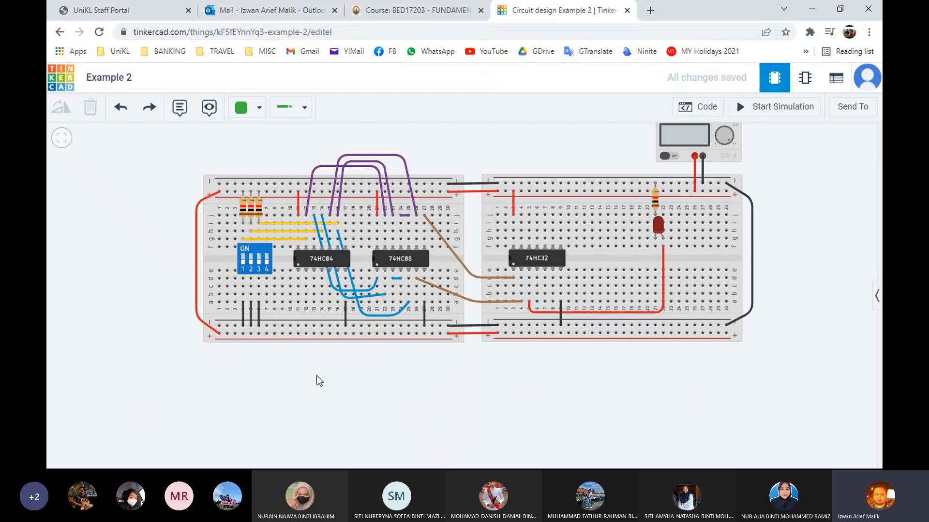
scroll(318, 380, "up", 5)
left_click_drag(323, 369, 317, 427)
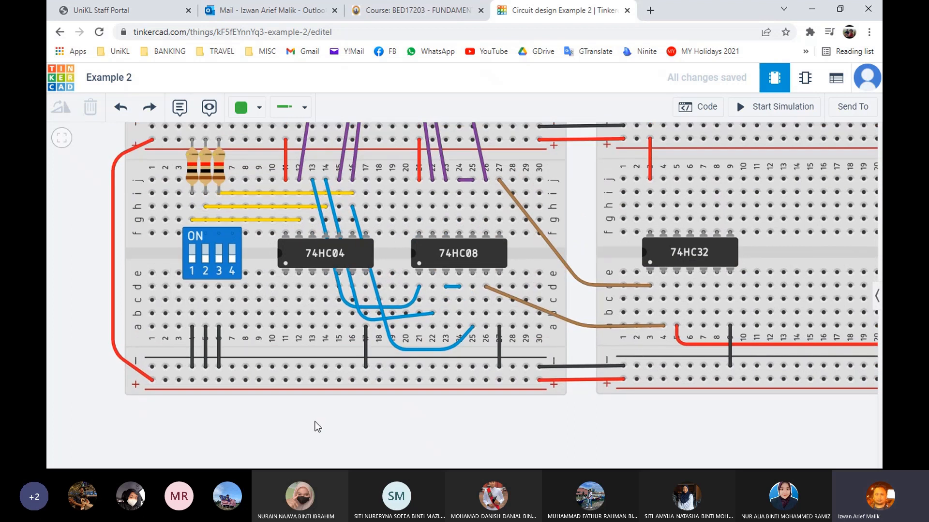
left_click_drag(79, 264, 69, 317)
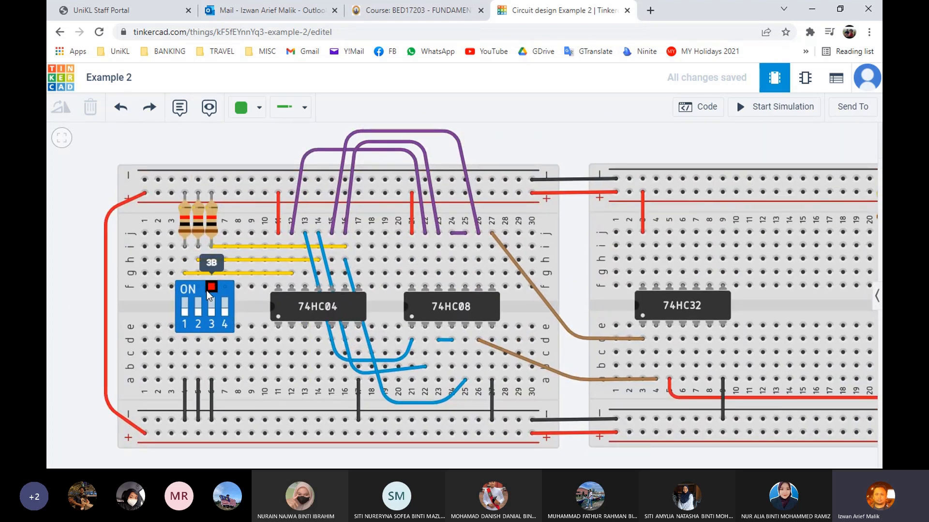
left_click(209, 304)
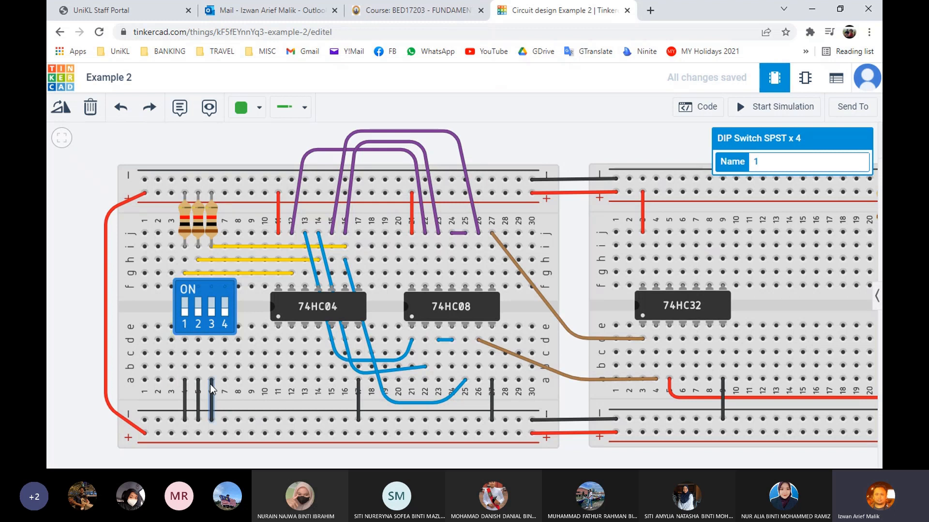
left_click(326, 312)
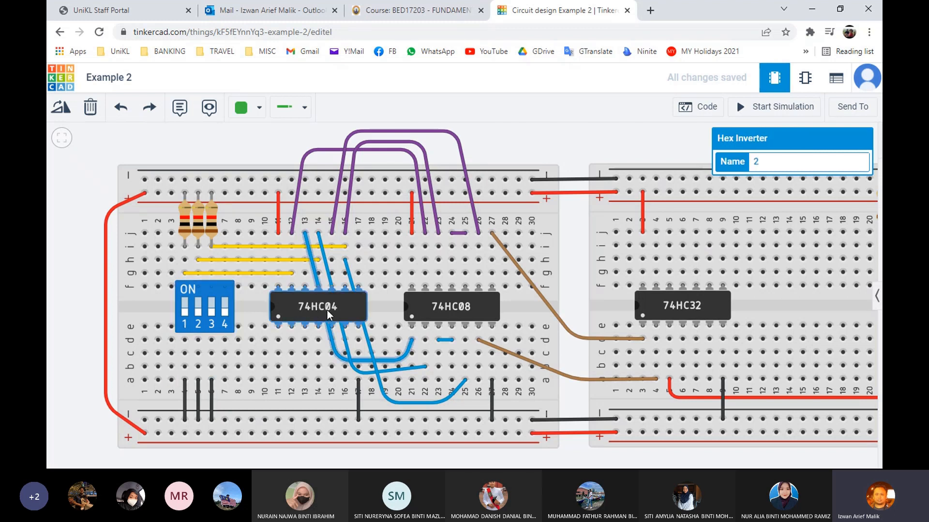
left_click(447, 313)
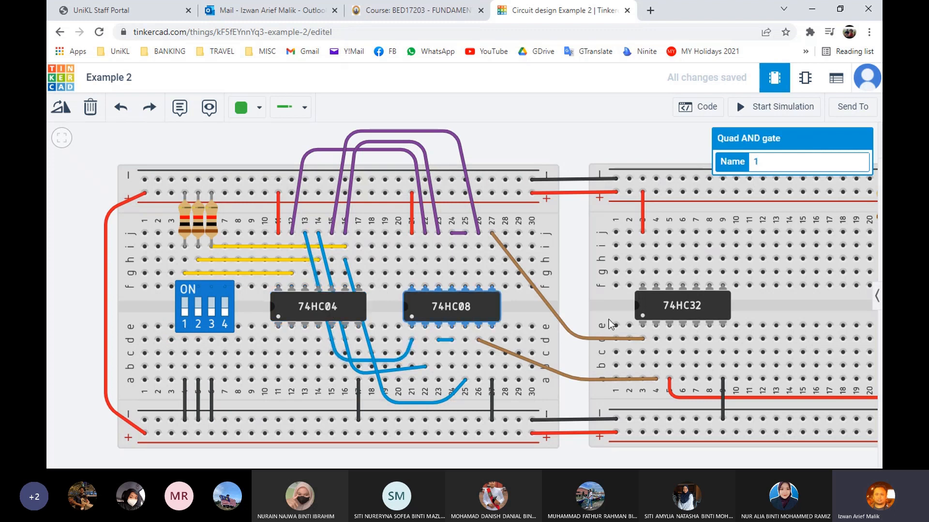
left_click(668, 312)
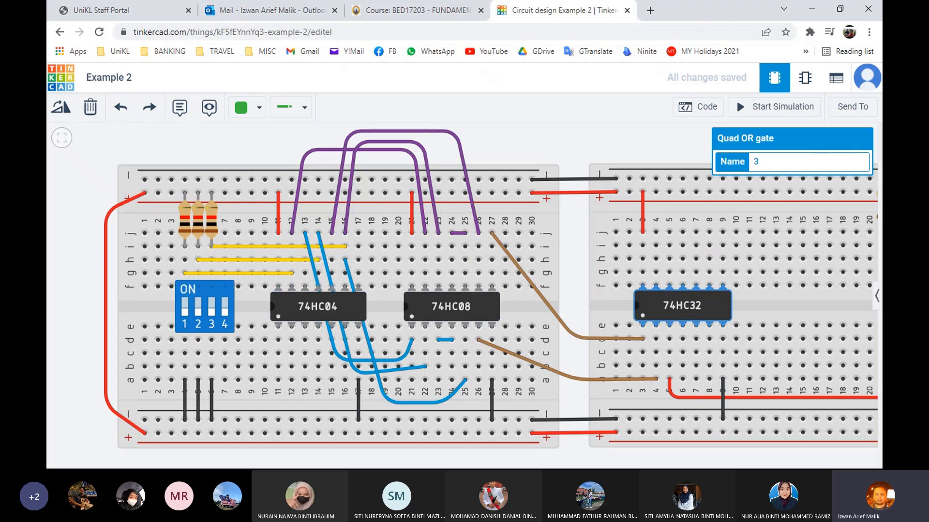
- Switch to the Word document and examine the inverters, AND gates and OR gate in the logic diagram
left_click(840, 8)
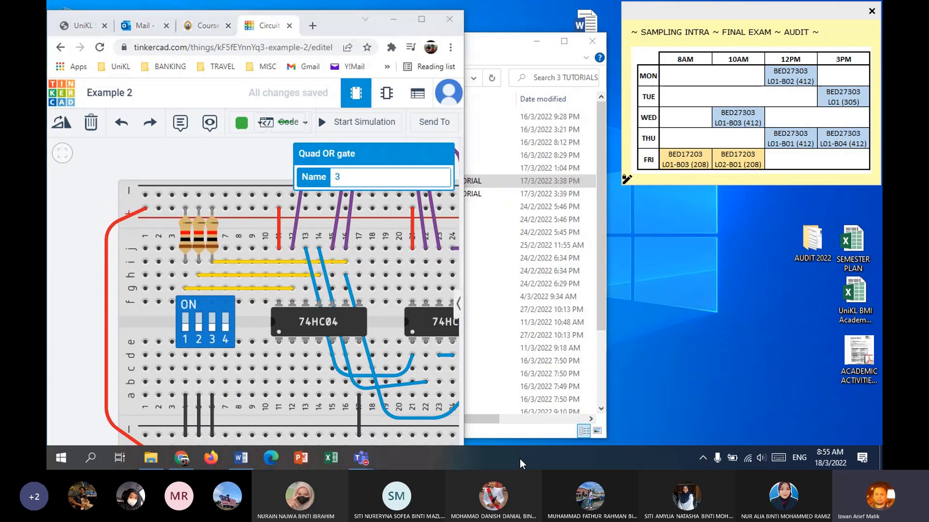
mouse_move(251, 454)
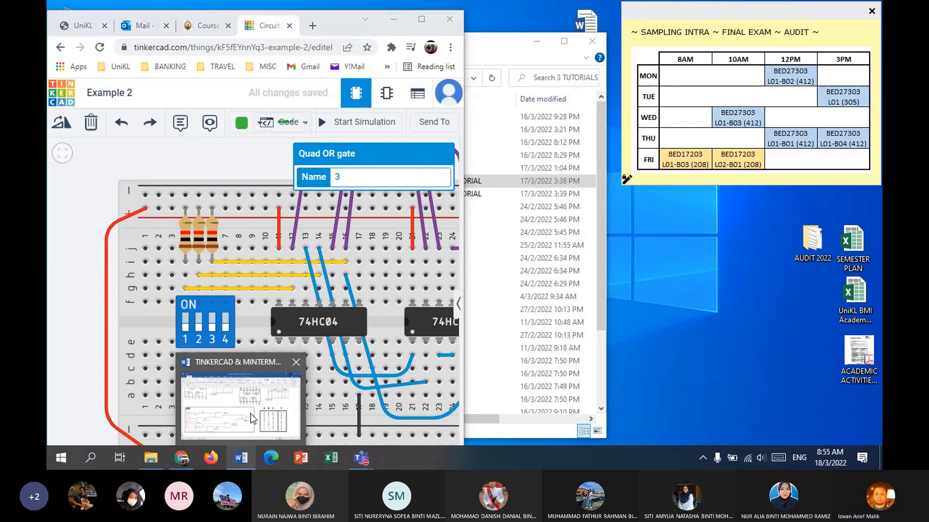
left_click(250, 414)
scroll(682, 283, "left", 1)
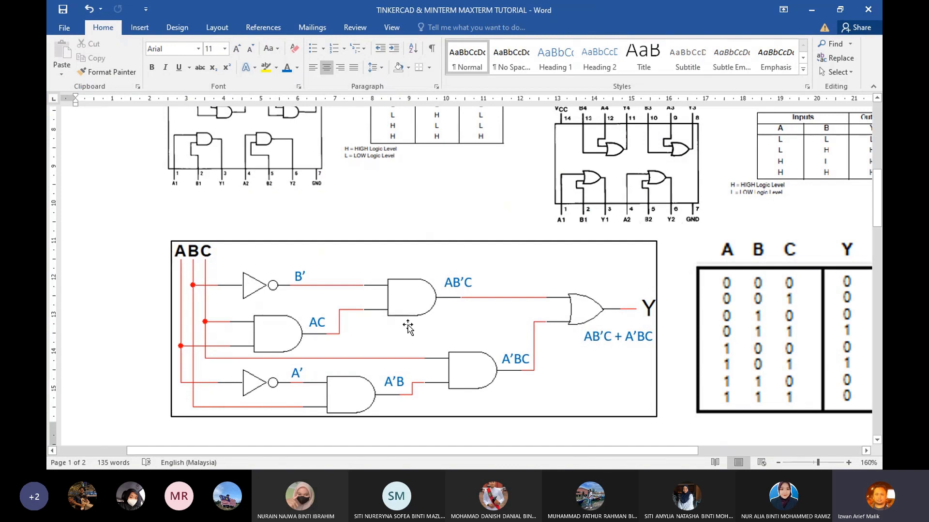
left_click(255, 285)
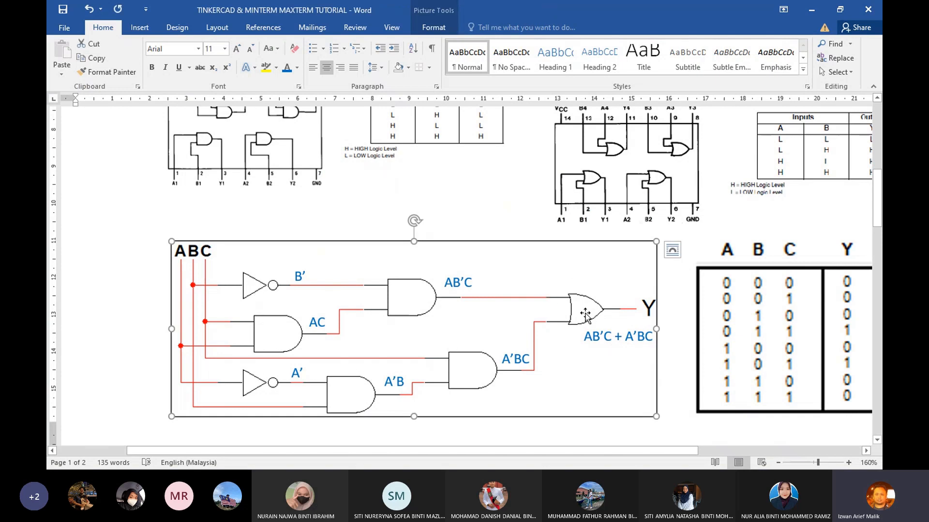
- Return to the Example 2 circuit in Tinkercad at full size and examine the yellow wires from the DIP switch to the 74HC04
left_click(804, 15)
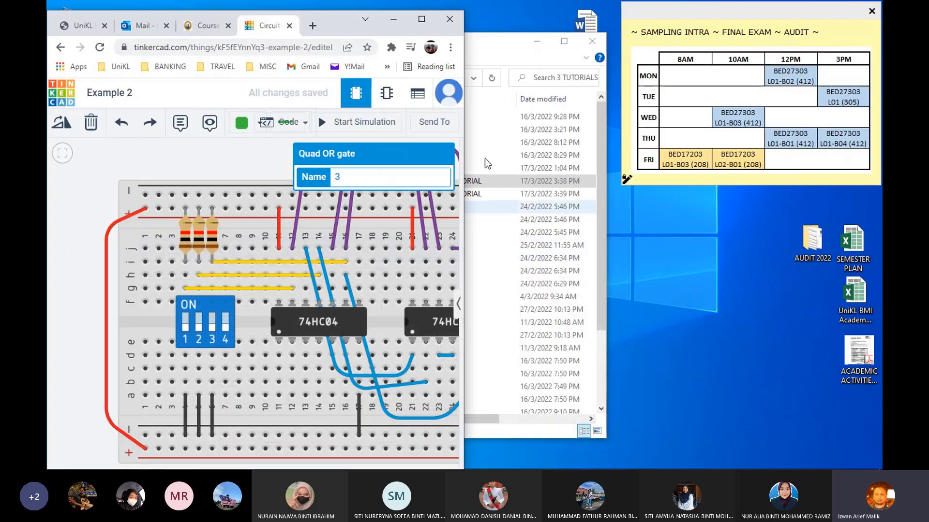
left_click(422, 18)
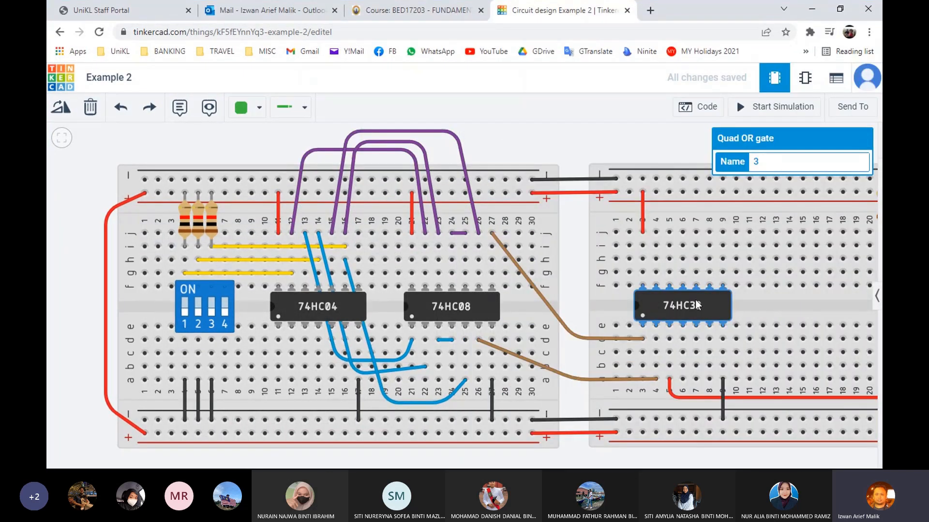
left_click(648, 130)
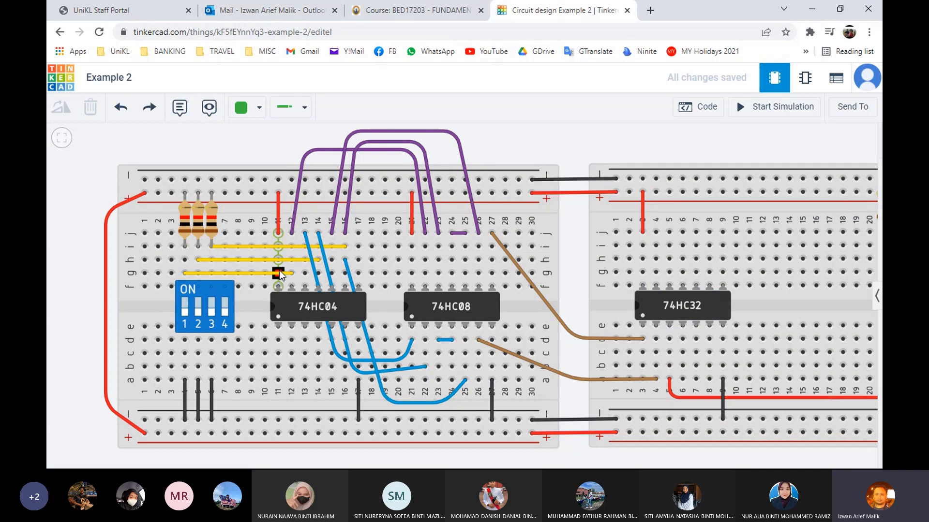
left_click(223, 247)
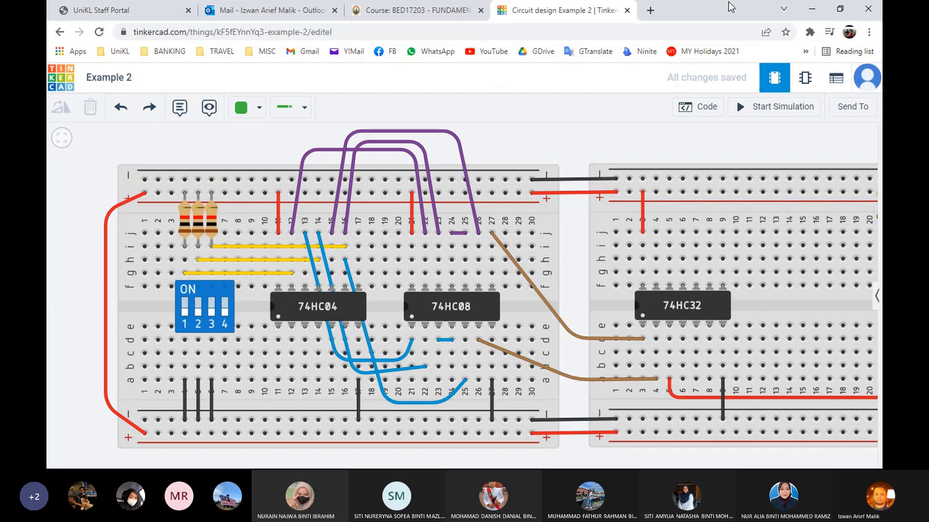
- Arrange the Example 2 circuit and the Word tutorial document side by side
left_click_drag(728, 2, 48, 190)
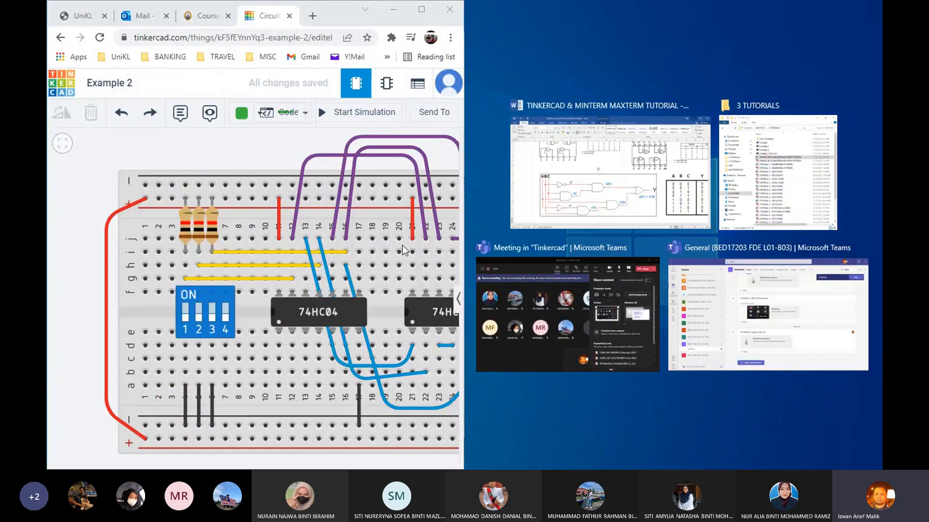
left_click(606, 228)
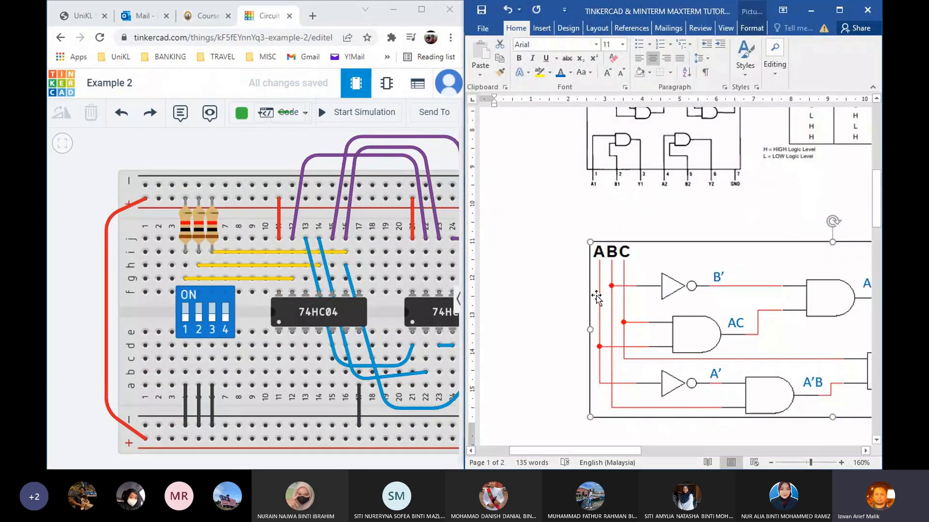
- Examine the wiring from the DIP switch through the 74HC04 to the 74HC08 against the inverters and AND gates in the logic diagram
scroll(99, 275, "down", 2)
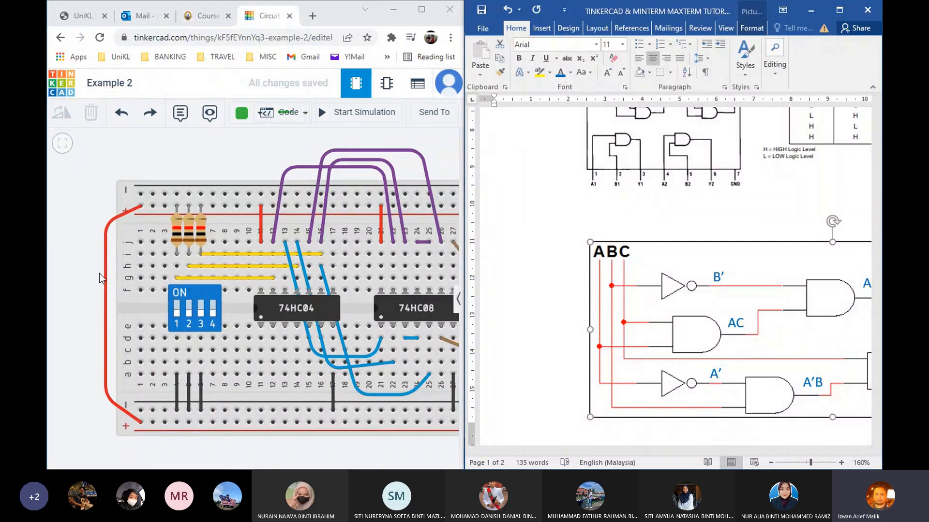
key("ctrl")
mouse_move(195, 443)
left_mouse_down()
mouse_move(170, 444)
mouse_move(188, 443)
left_mouse_up()
scroll(262, 356, "down", 3)
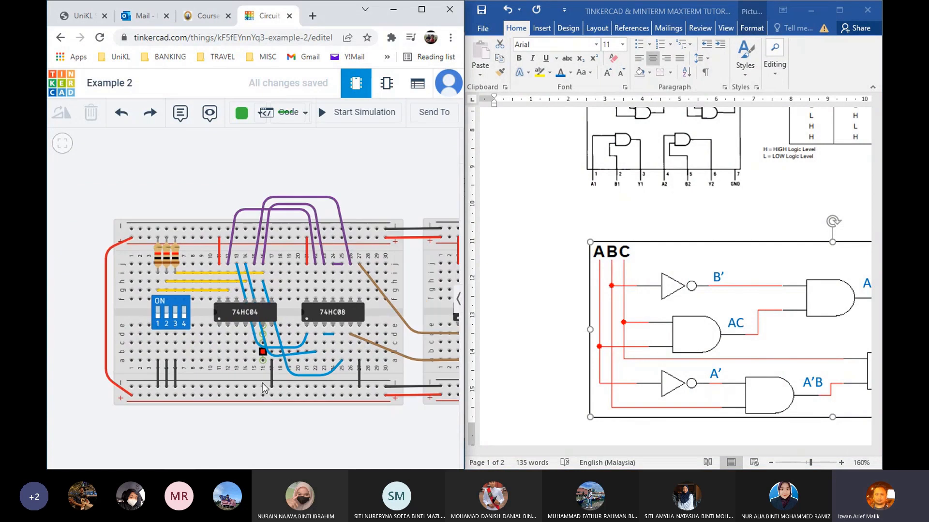
scroll(231, 384, "down", 1)
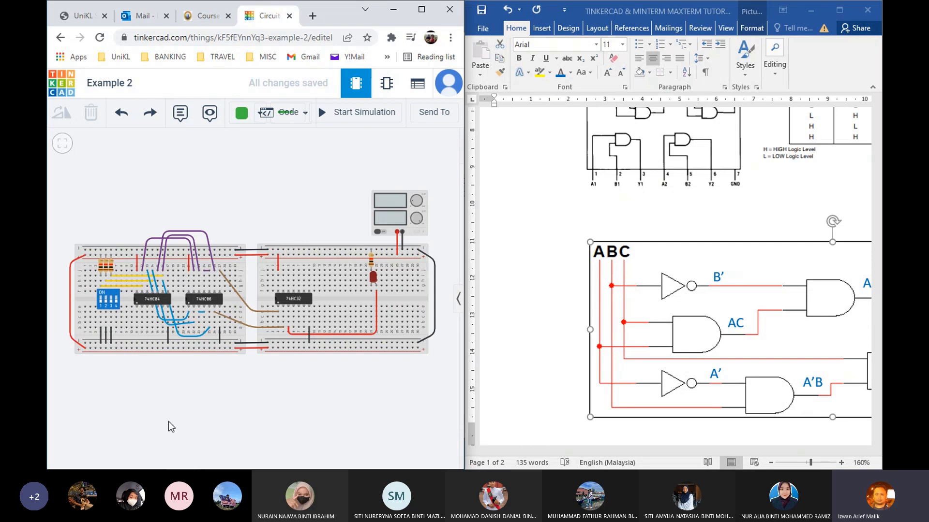
scroll(236, 393, "up", 3)
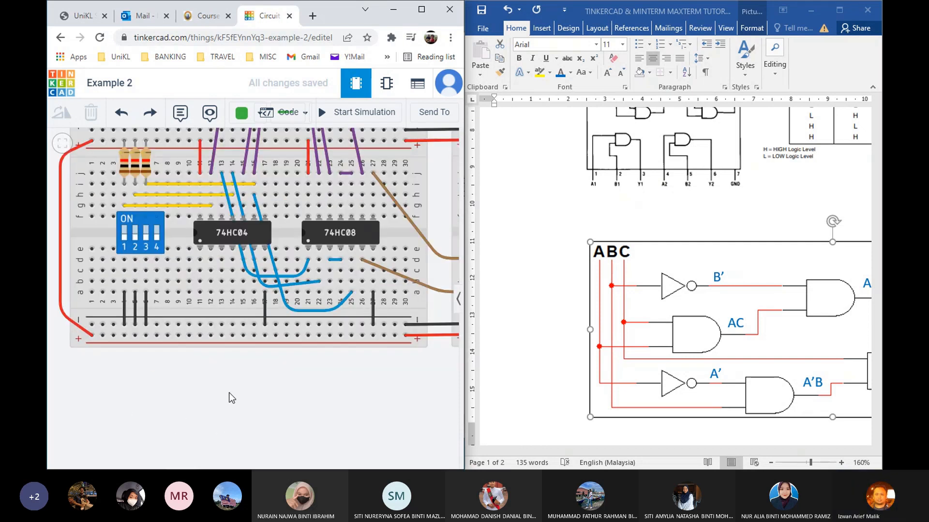
left_click_drag(209, 389, 207, 456)
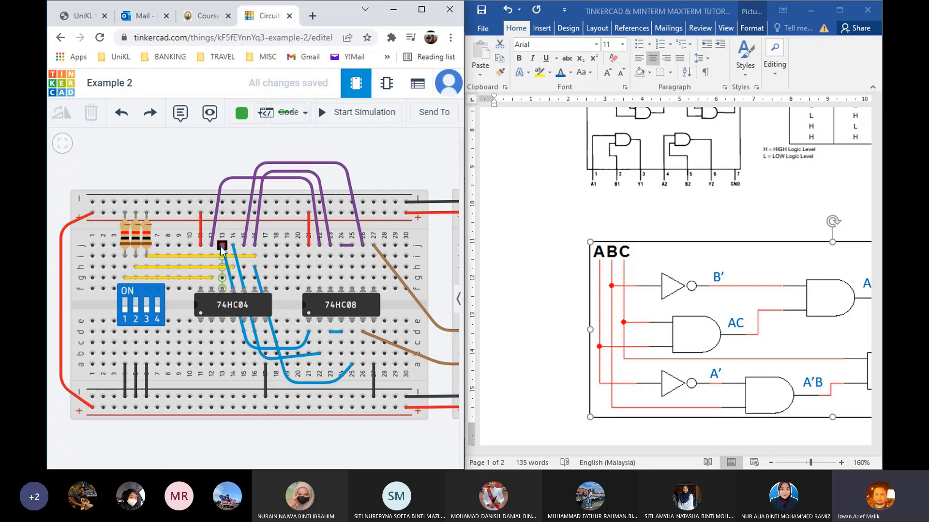
left_click(222, 245)
left_click(567, 446)
left_click_drag(618, 450, 656, 453)
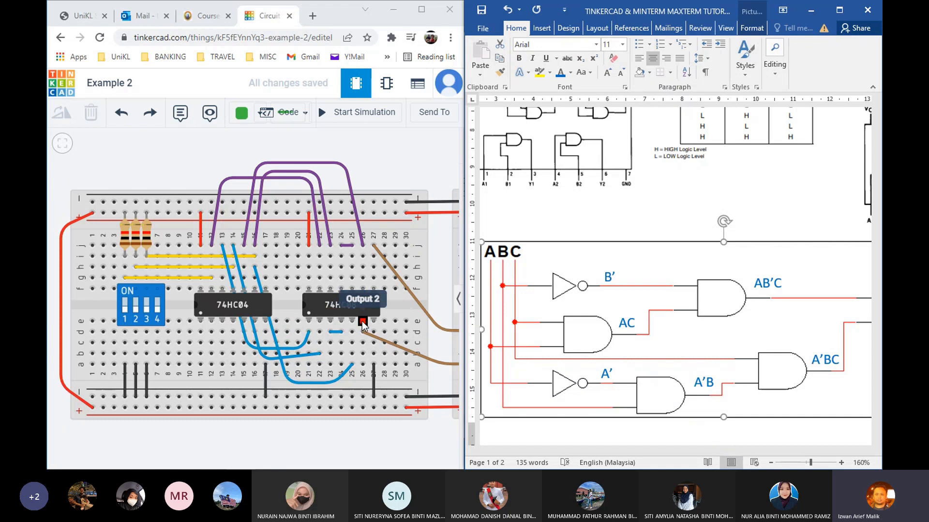
- Trace the brown wires into the 74HC32 and its red output wire to the LED against the diagram's OR gate and output Y
left_click_drag(290, 443, 83, 439)
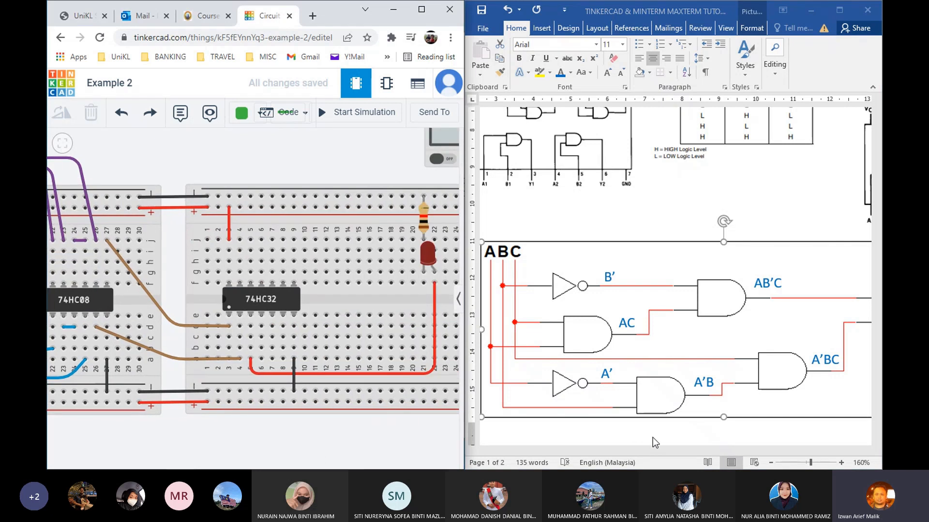
left_click(512, 293)
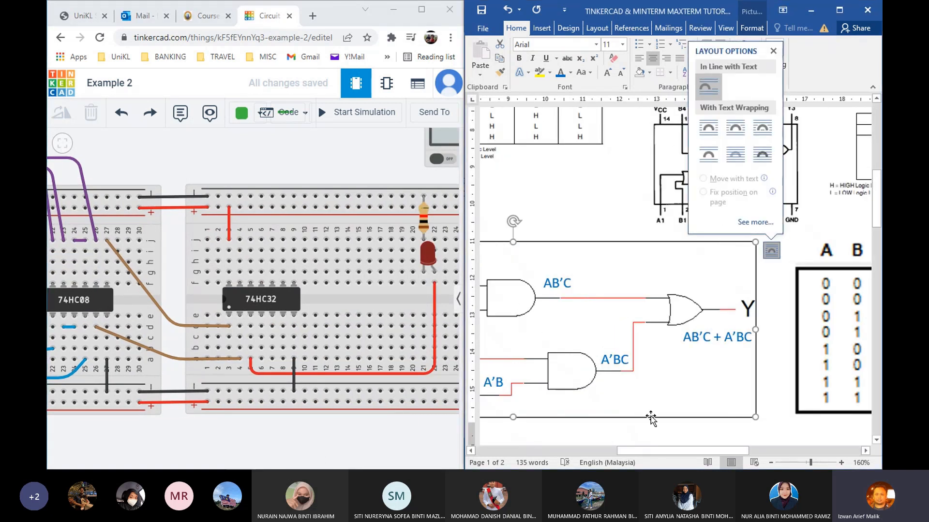
left_click(784, 408)
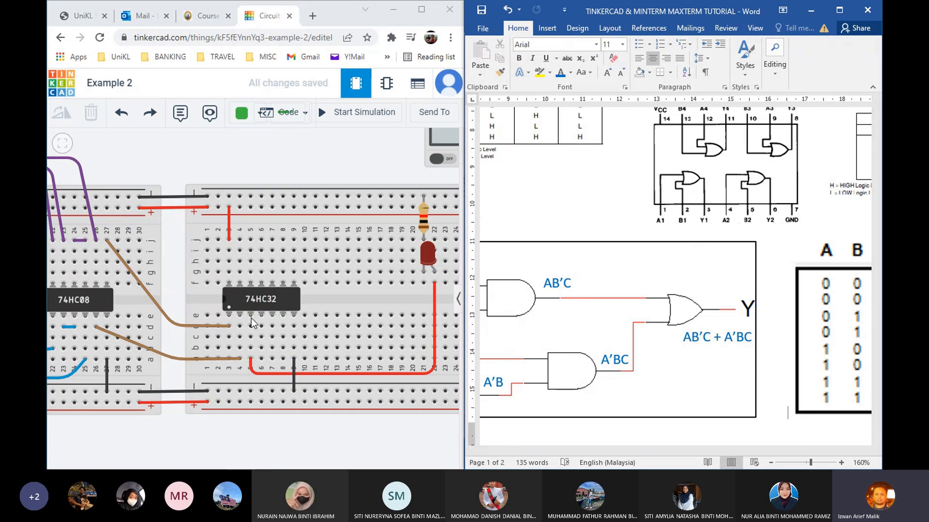
left_click(247, 361)
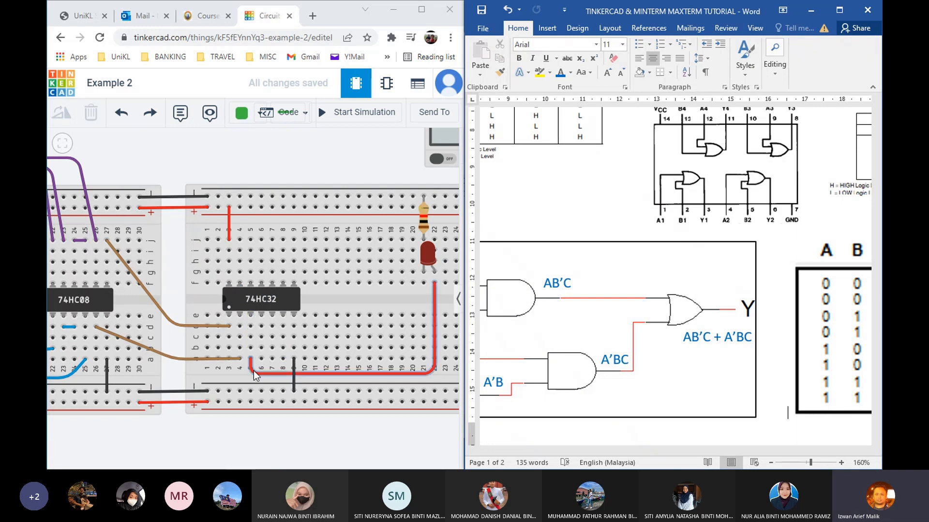
left_click(434, 272)
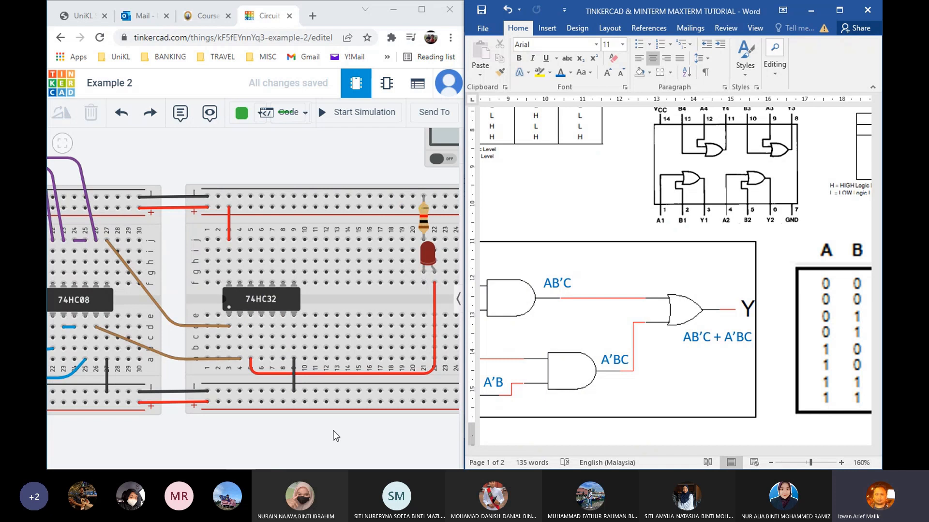
- Review the complete circuit on both breadboards at full window size, from the DIP switch to the LED and power supply
left_click_drag(261, 440, 318, 432)
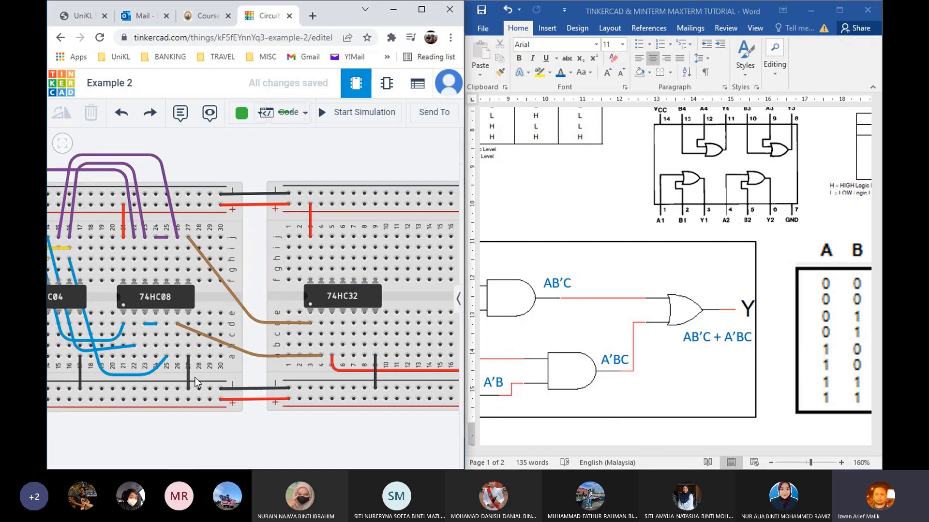
left_click_drag(128, 434, 203, 440)
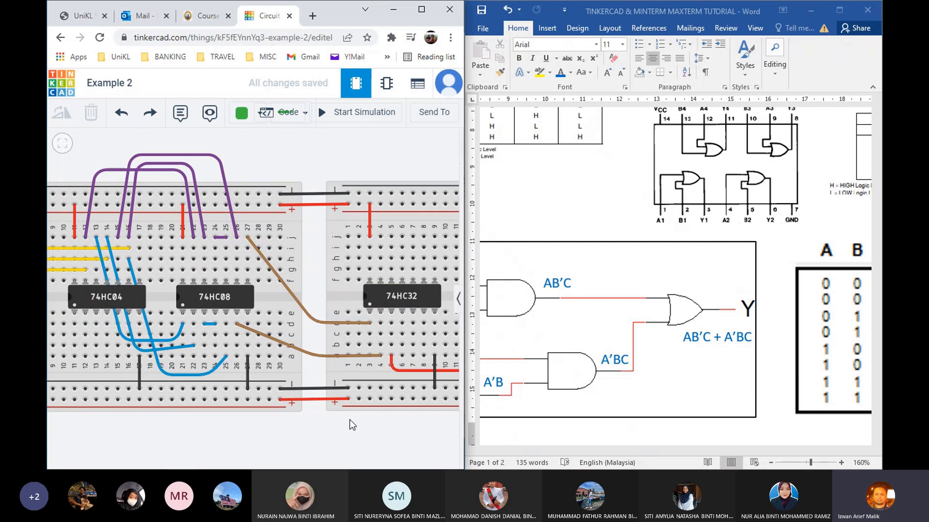
scroll(350, 420, "down", 1)
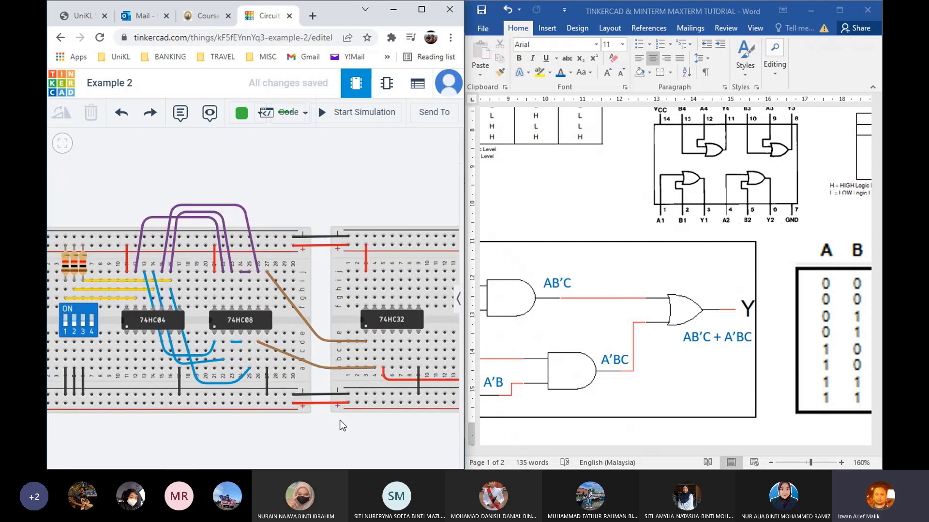
left_click(412, 13)
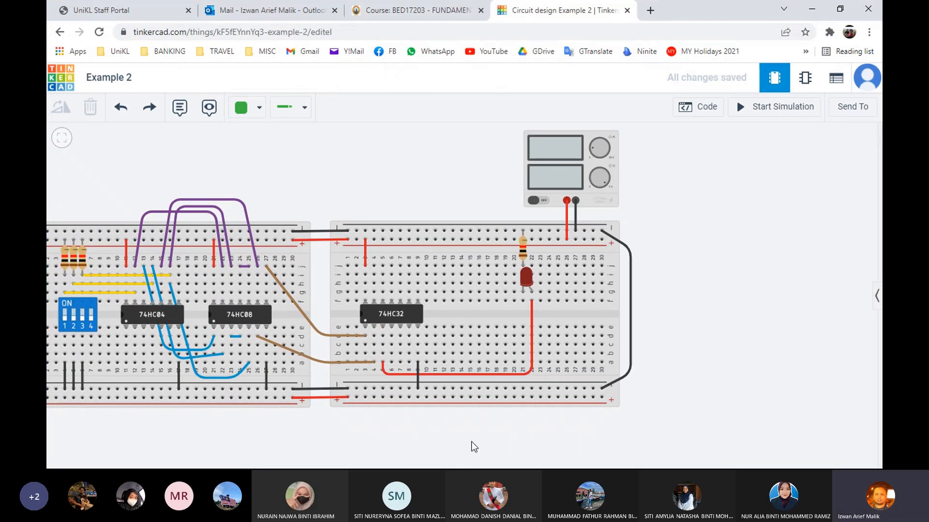
left_click_drag(471, 442, 556, 443)
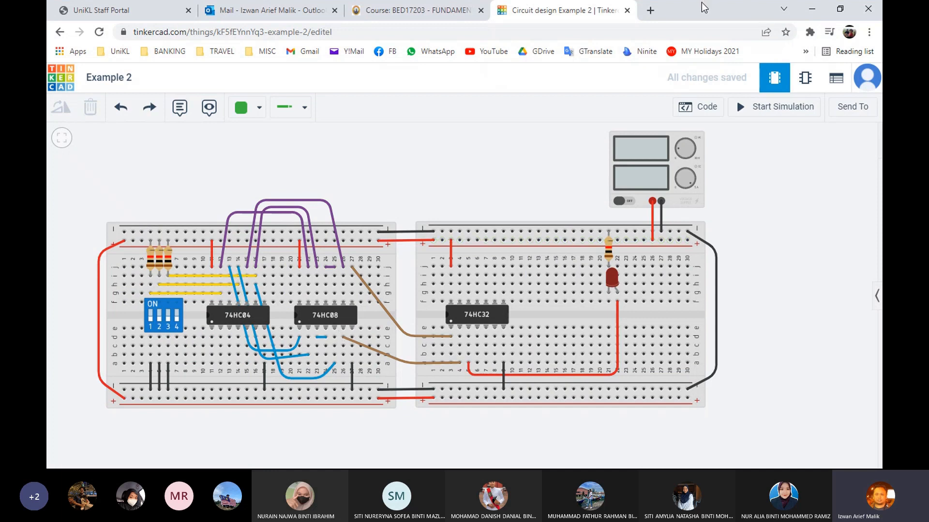
- Place the circuit window beside the Word document with the second breadboard and the A, B, C, Y truth table in view
left_click_drag(701, 2, 349, 41)
left_click_drag(364, 207, 210, 202)
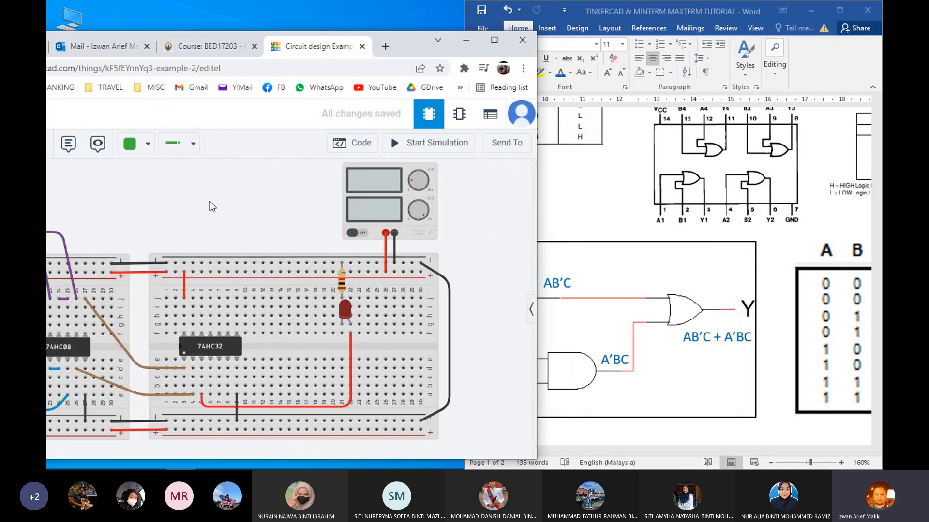
left_click_drag(455, 243, 401, 259)
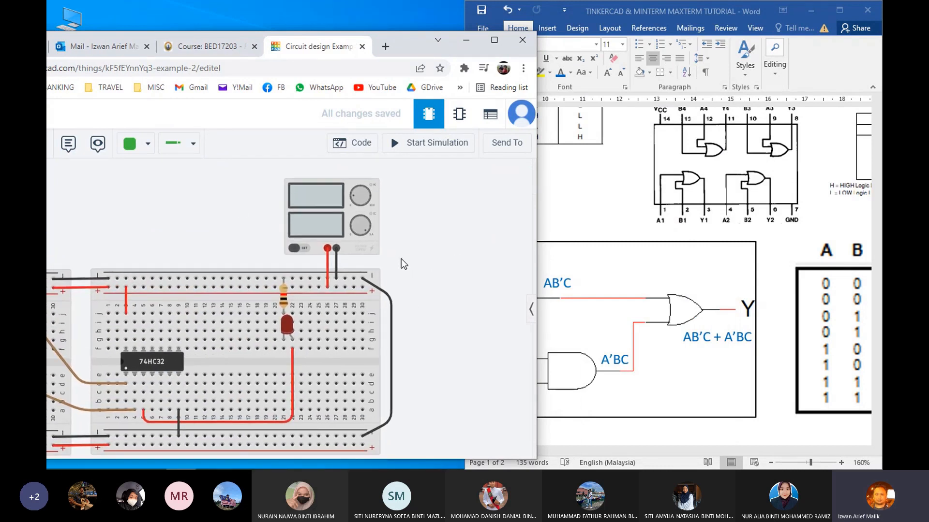
left_click_drag(401, 259, 401, 254)
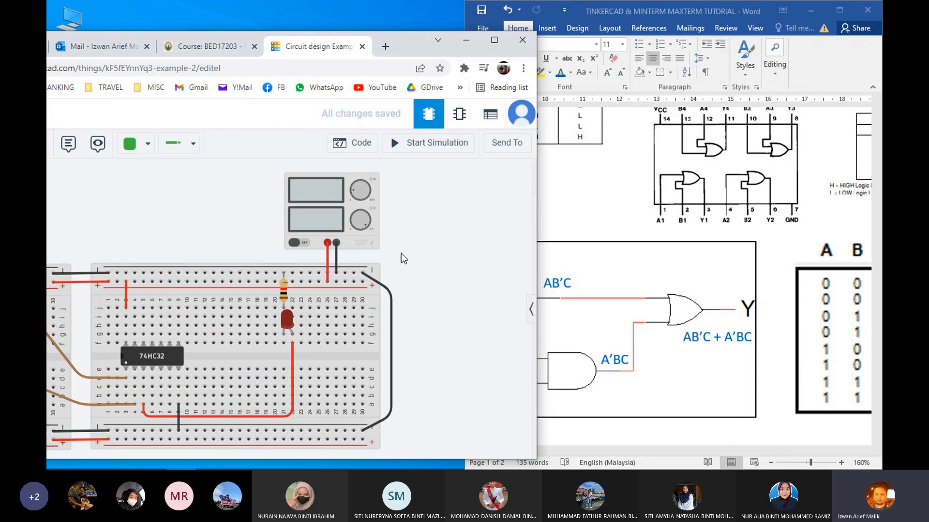
left_click(622, 413)
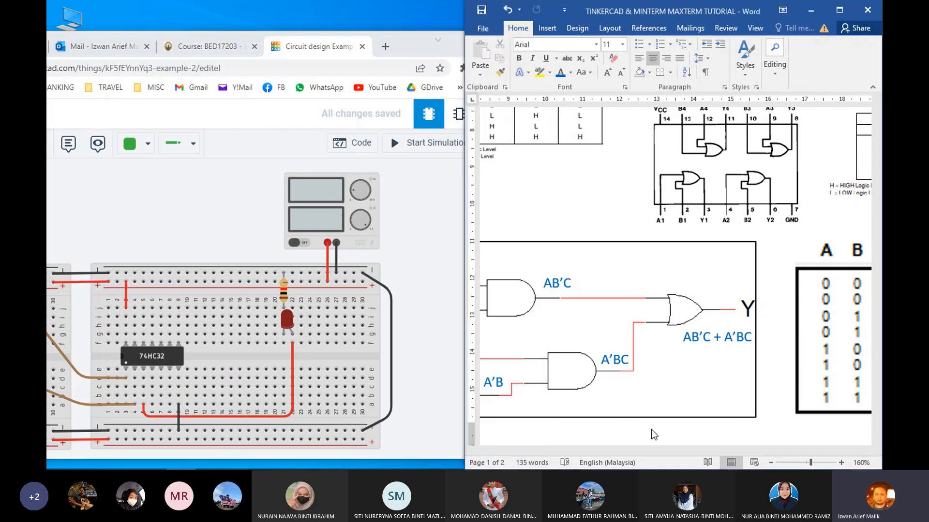
left_click_drag(643, 452, 730, 451)
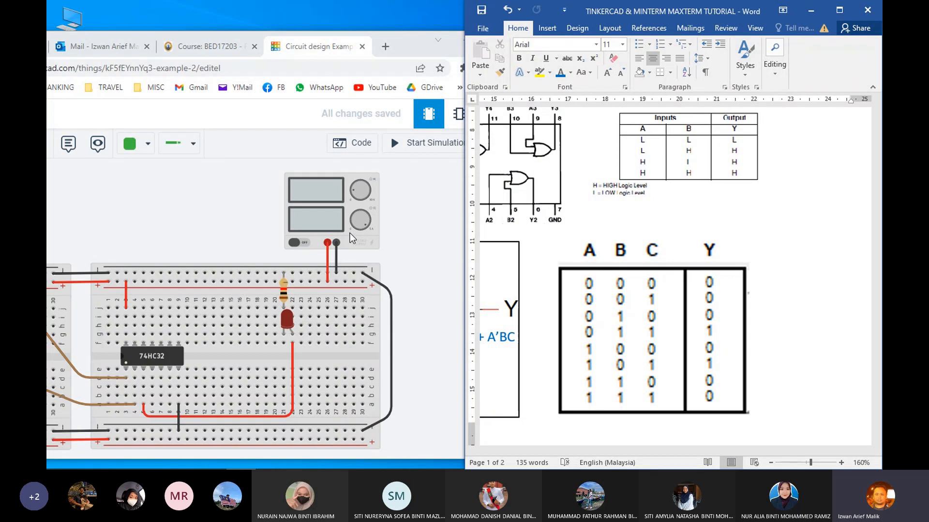
- Start the simulation and bring both breadboards, the DIP switch, the LED and the power supply into view
left_click(414, 151)
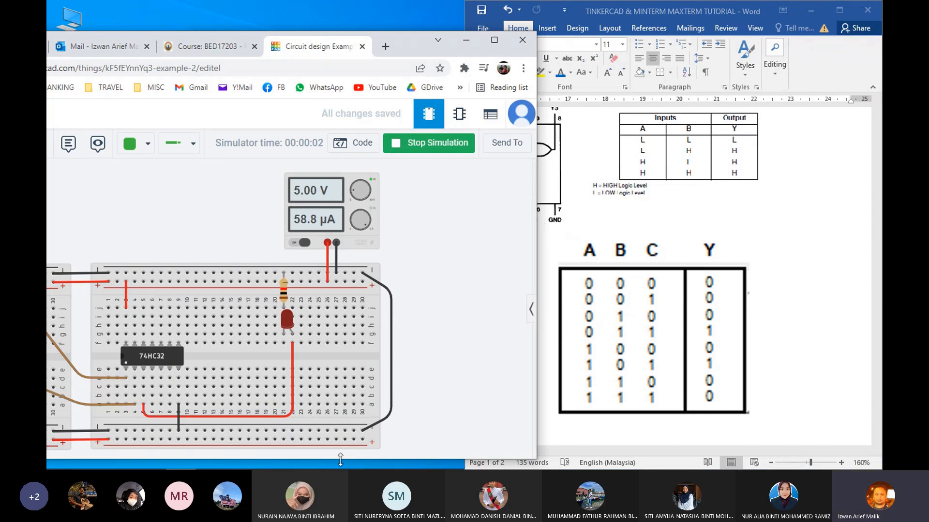
left_click_drag(144, 196, 373, 195)
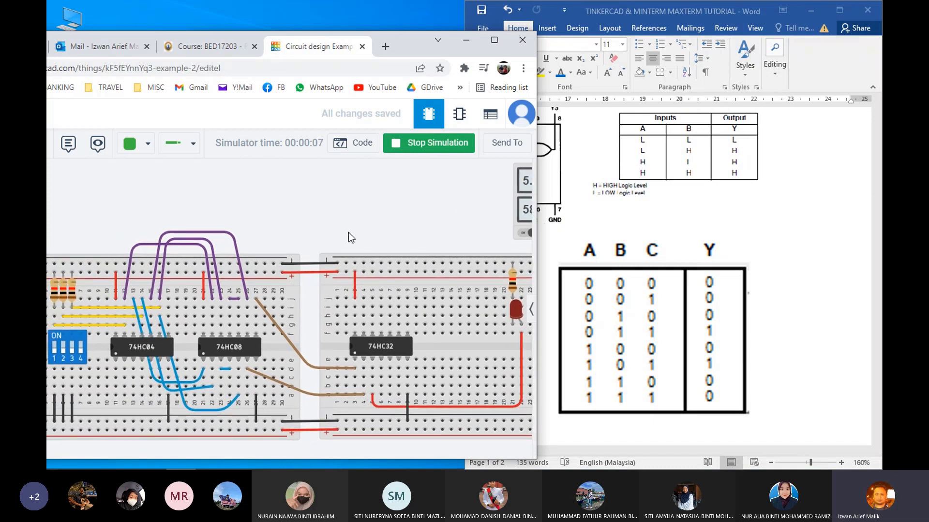
scroll(322, 223, "down", 2)
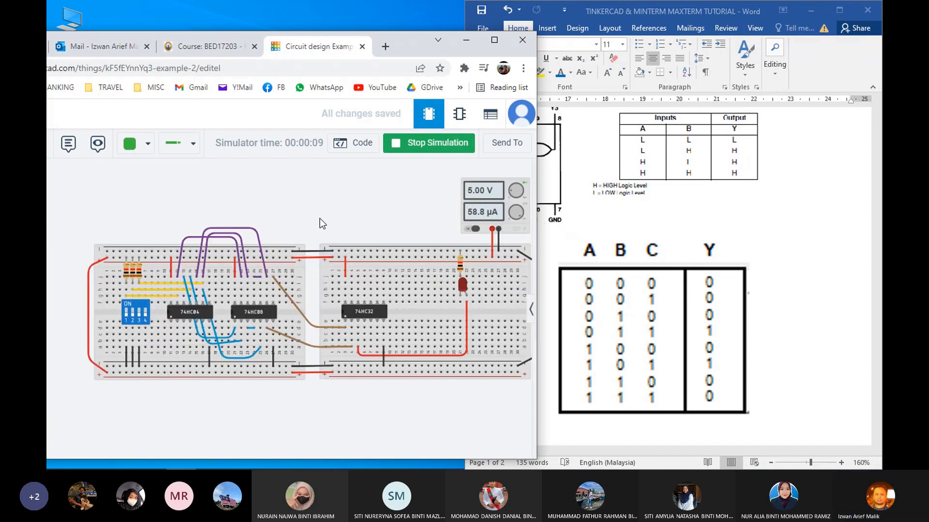
- Test the truth table's input combinations on the running circuit by toggling DIP switches 1 to 3, ending with all of them off
left_click(128, 317)
left_click(128, 314)
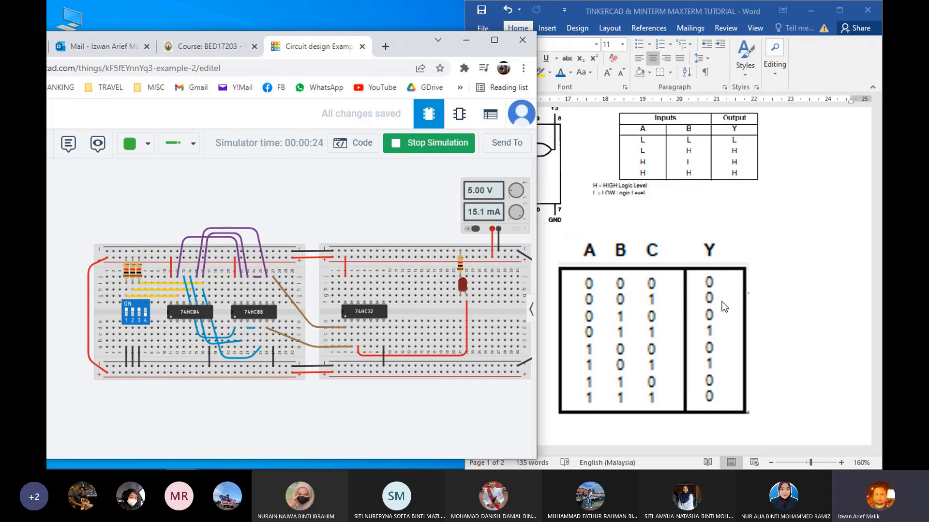
left_click(139, 315)
left_click(139, 317)
left_click(142, 317)
left_click(132, 315)
left_click(138, 315)
left_click(127, 315)
left_click(141, 317)
left_click(139, 314)
left_click(139, 312)
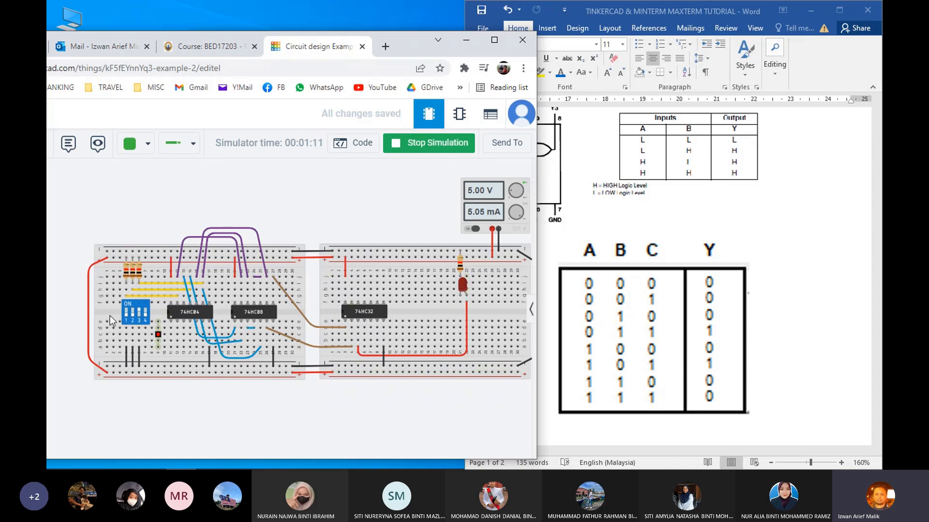
left_click(139, 316)
- Examine the gates producing AB’C and A’BC in the logic diagram alongside the simulated circuit
left_click(721, 380)
left_click_drag(719, 449, 567, 453)
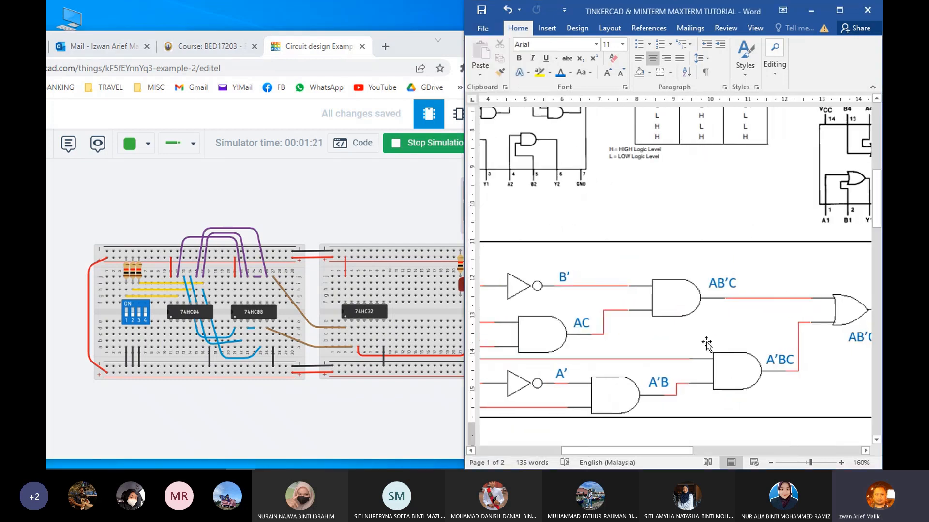
left_click(365, 400)
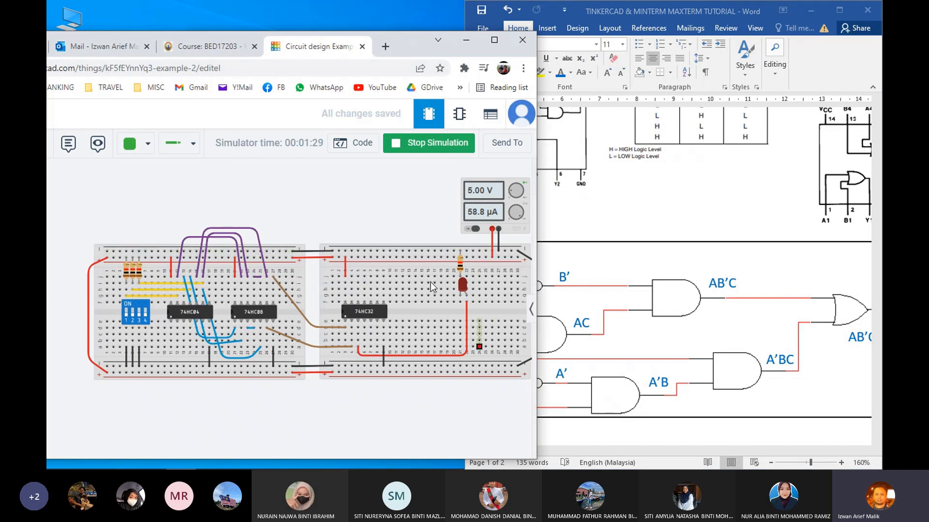
left_click(777, 396)
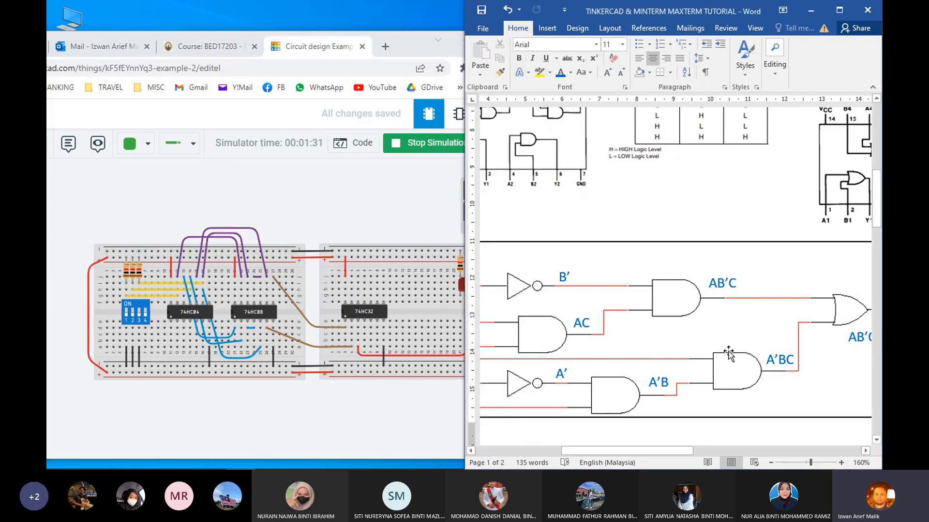
- Compare the truth table's Y column with the expression AB’C + A’BC in the logic diagram and the LED in the running simulation
left_click_drag(662, 449, 784, 448)
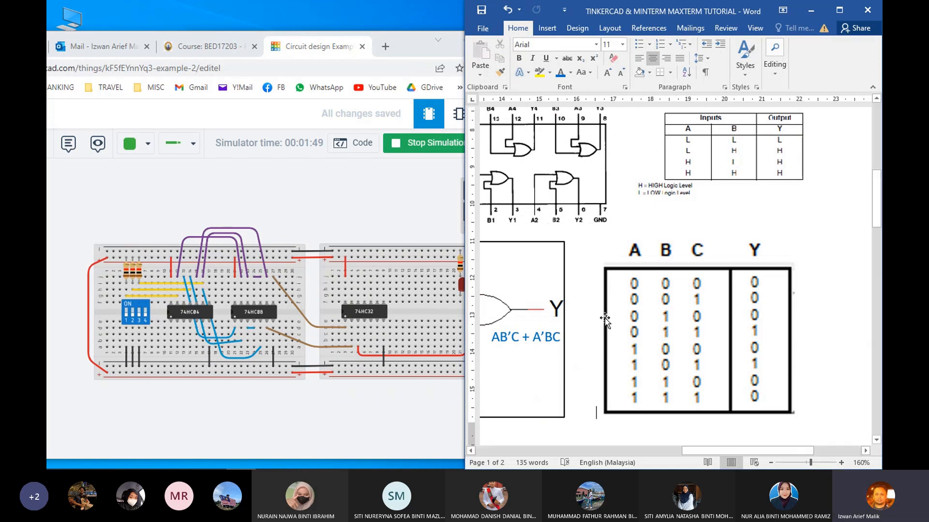
left_click(610, 451)
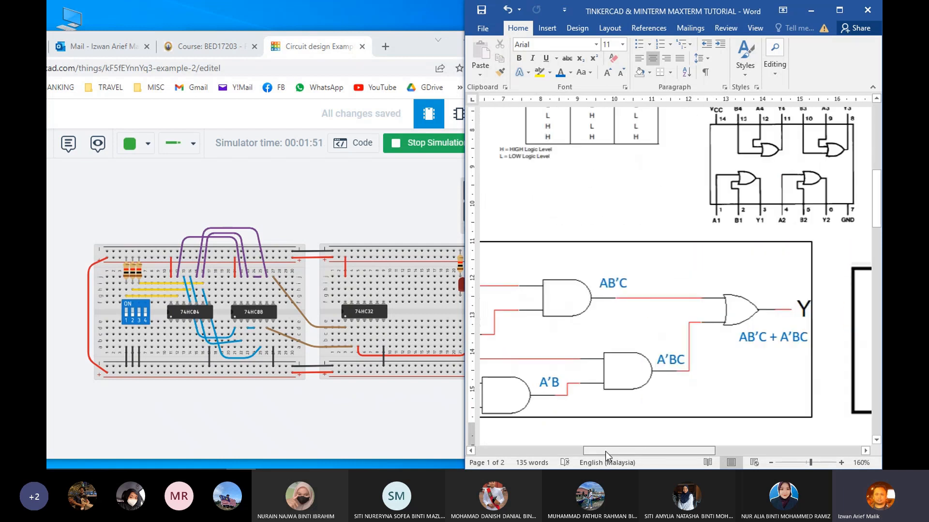
left_click_drag(585, 450, 697, 451)
left_click(431, 256)
left_click_drag(329, 414, 290, 402)
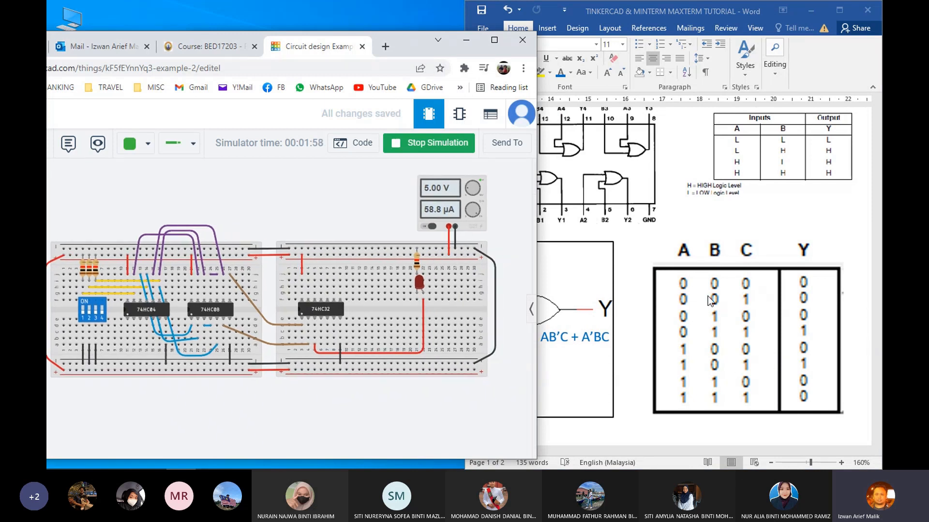
left_click(625, 436)
left_click_drag(671, 454, 587, 452)
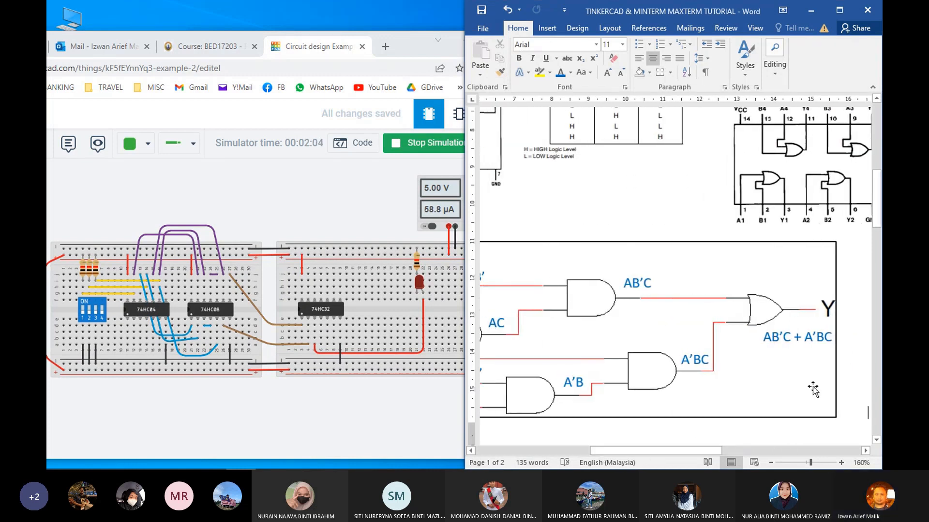
- Bring the A, B, C and Y truth table into view beside the running Example 2 circuit
left_click_drag(856, 383, 716, 389)
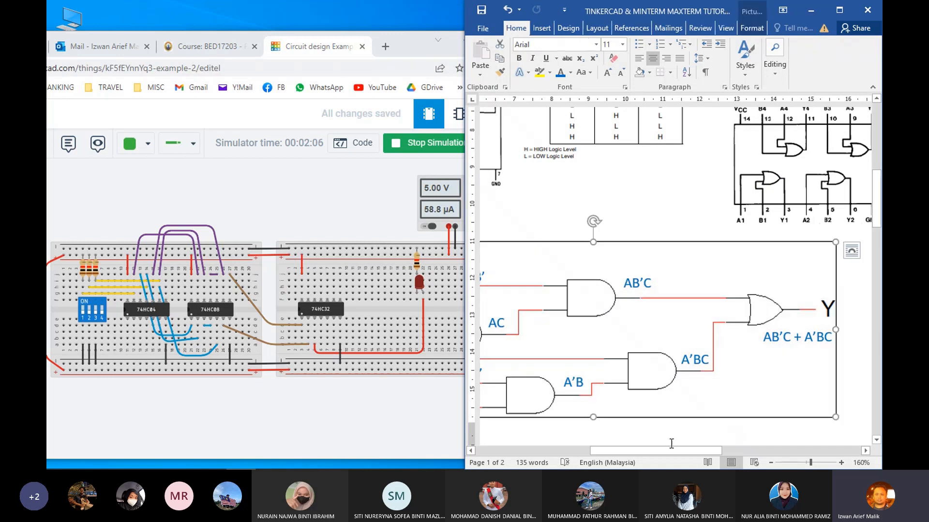
left_click(723, 451)
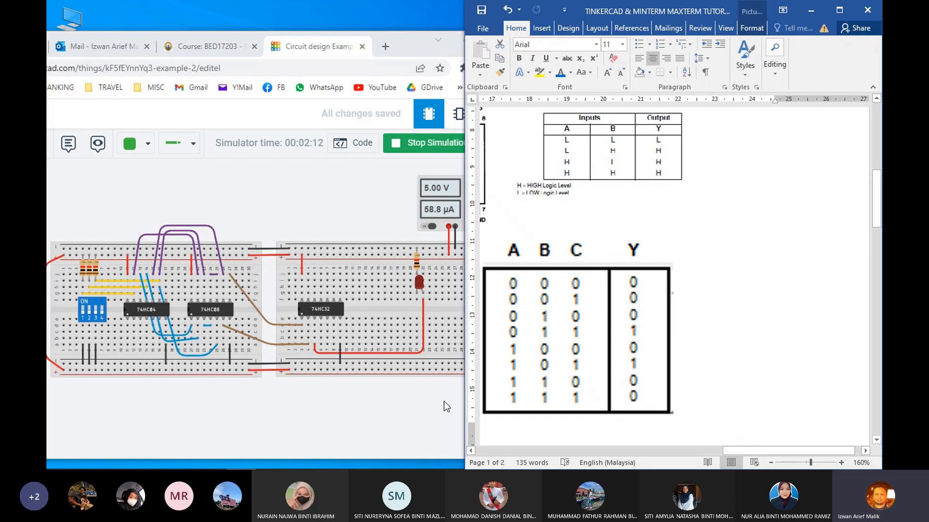
left_click(340, 402)
left_click(691, 345)
left_click(414, 38)
double_click(414, 38)
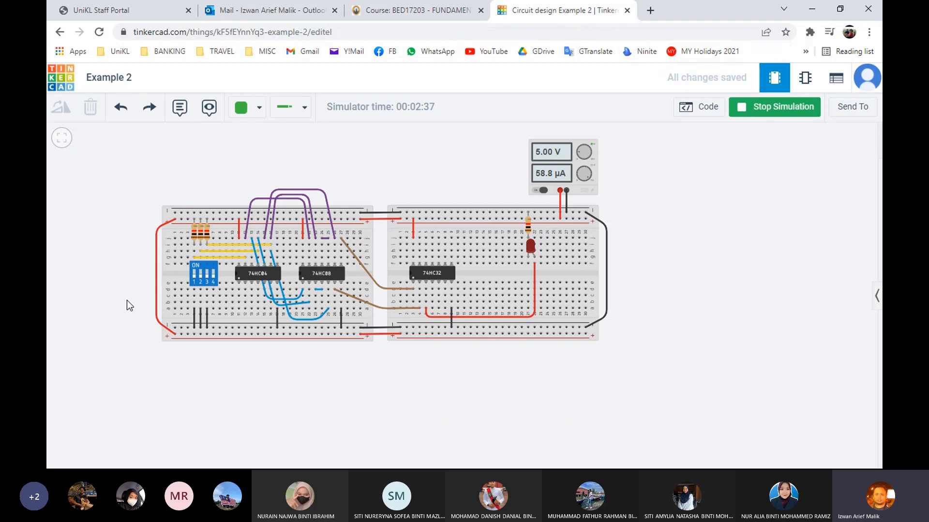
left_click_drag(679, 14, 236, 43)
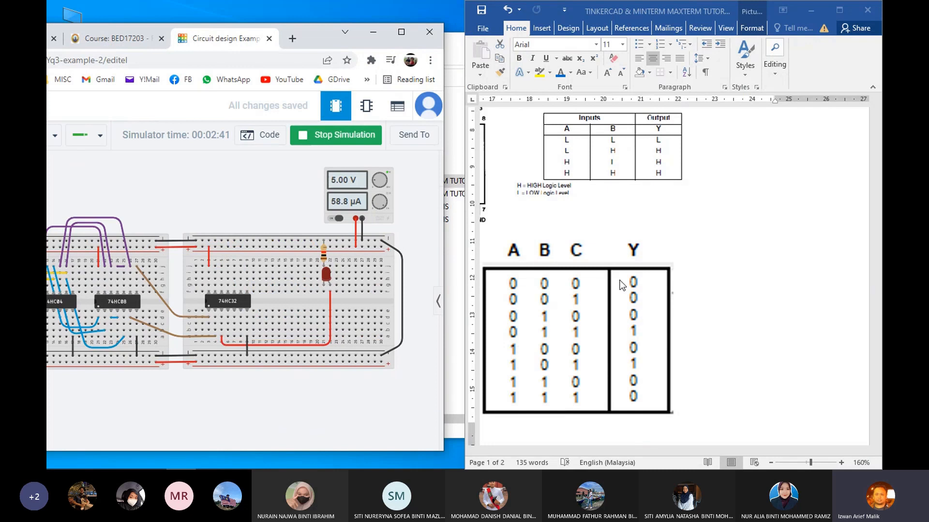
double_click(323, 44)
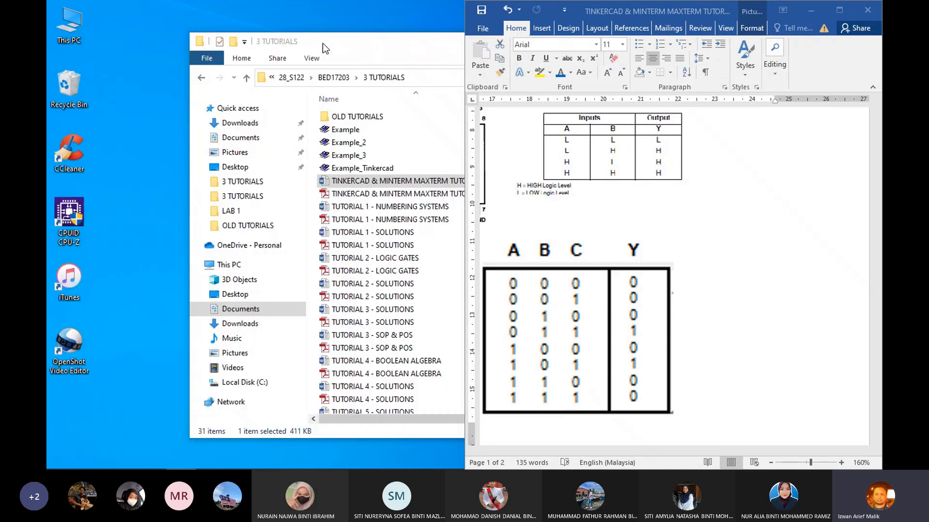
left_click(322, 44)
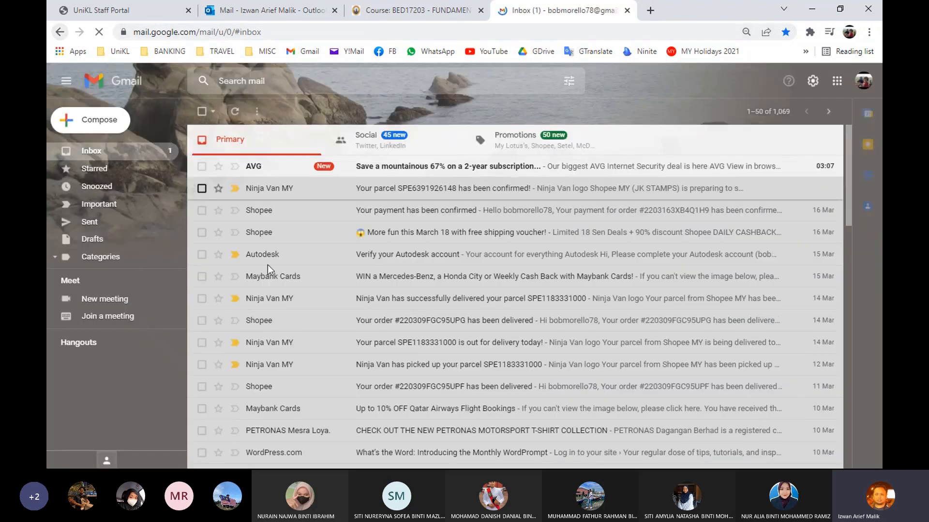
key("alt+Left")
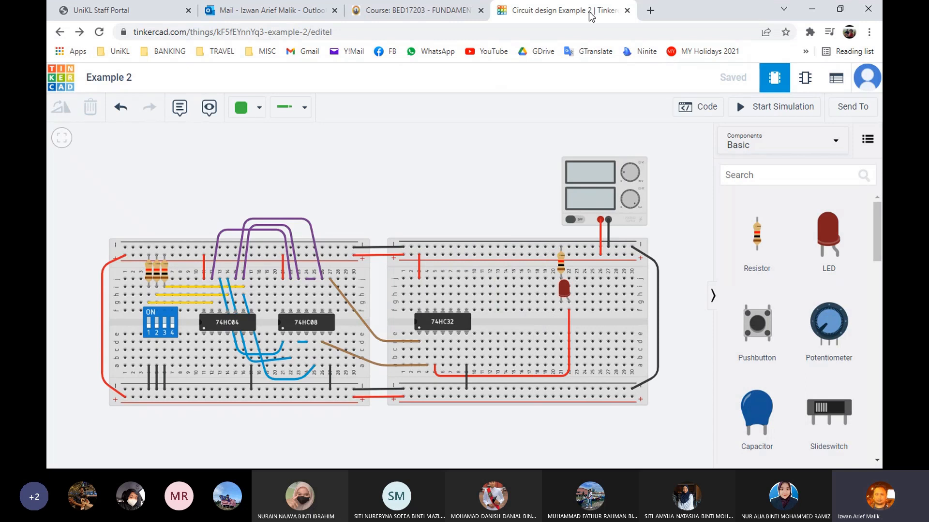
left_click(807, 8)
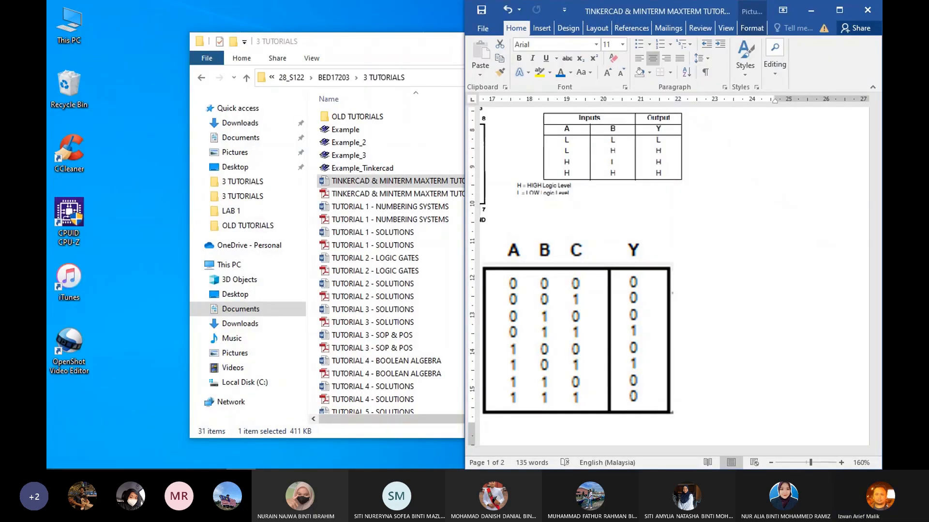
- Open the BED17203 Lab 1 QUESTION PDF from the LAB 1 folder under 4 ASSESSMENTS
mouse_move(366, 467)
left_click(246, 77)
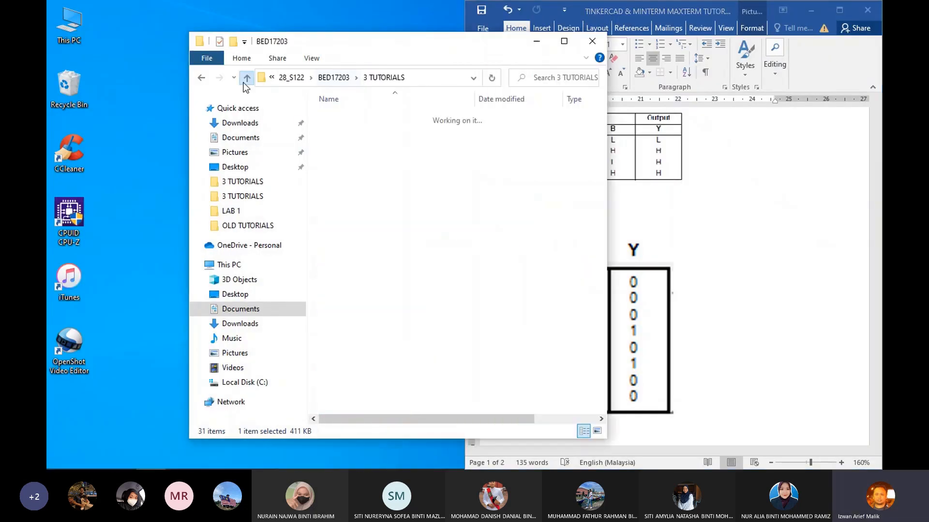
left_click(334, 151)
double_click(334, 149)
double_click(342, 119)
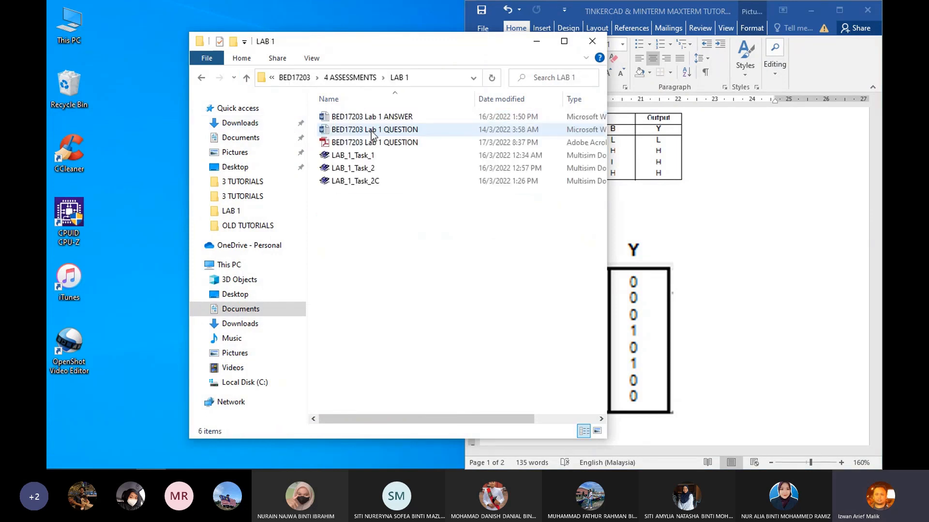
left_click(364, 146)
double_click(365, 147)
- Find the list of documents to attach on page 5 of the lab question and read the input-combination pictures requirement
scroll(590, 235, "down", 8)
scroll(590, 235, "down", 10)
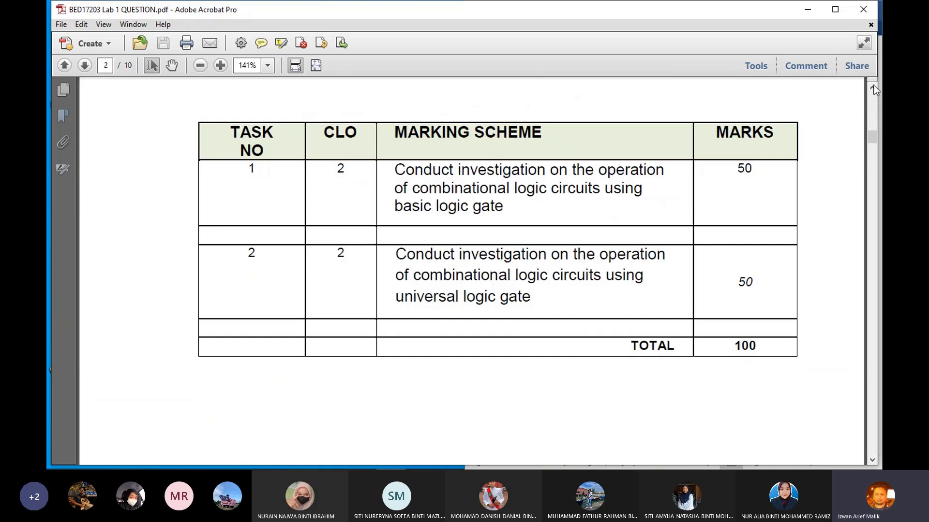
left_click_drag(870, 138, 870, 272)
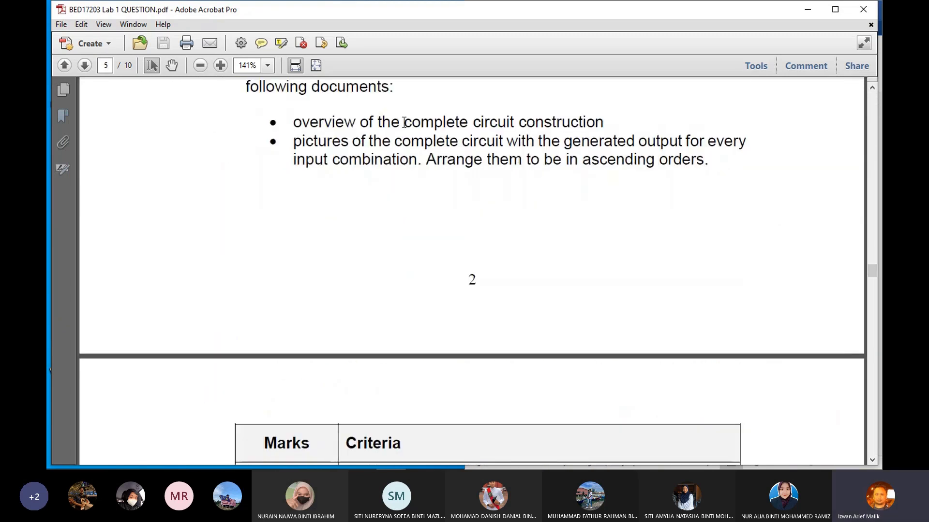
left_click(612, 125)
left_click_drag(710, 161, 308, 145)
left_click(807, 9)
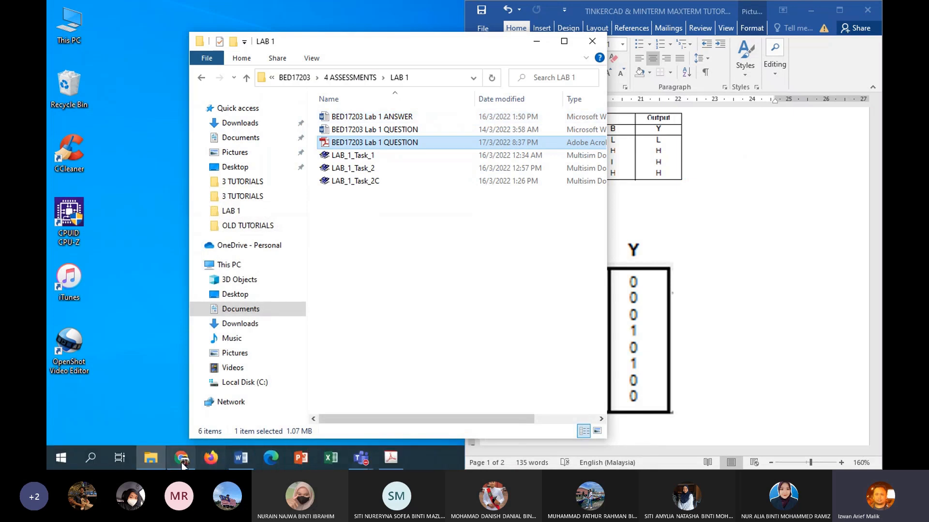
- Switch to Tinkercad and arrange the whole Example 2 circuit side by side with the truth table in Word
left_click(182, 457)
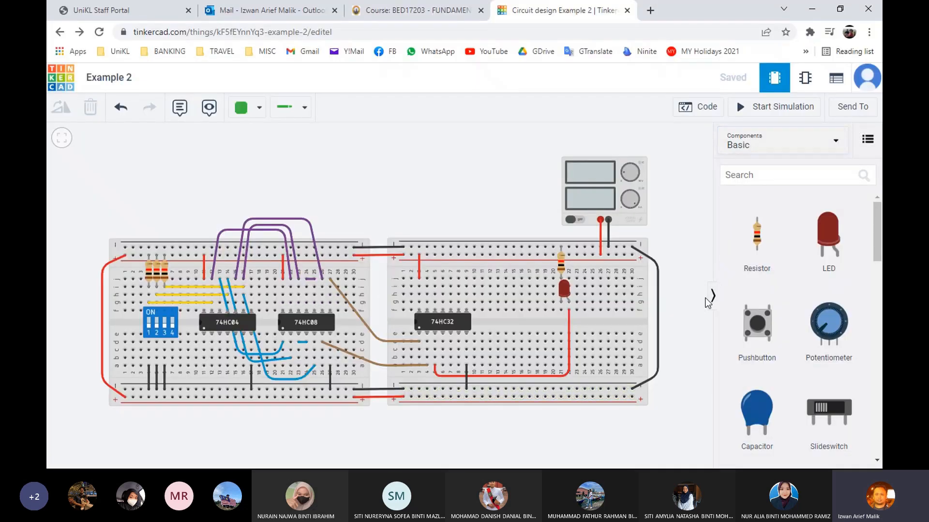
left_click_drag(701, 10, 53, 29)
left_click(294, 304)
left_click_drag(303, 446, 209, 430)
scroll(210, 416, "down", 2)
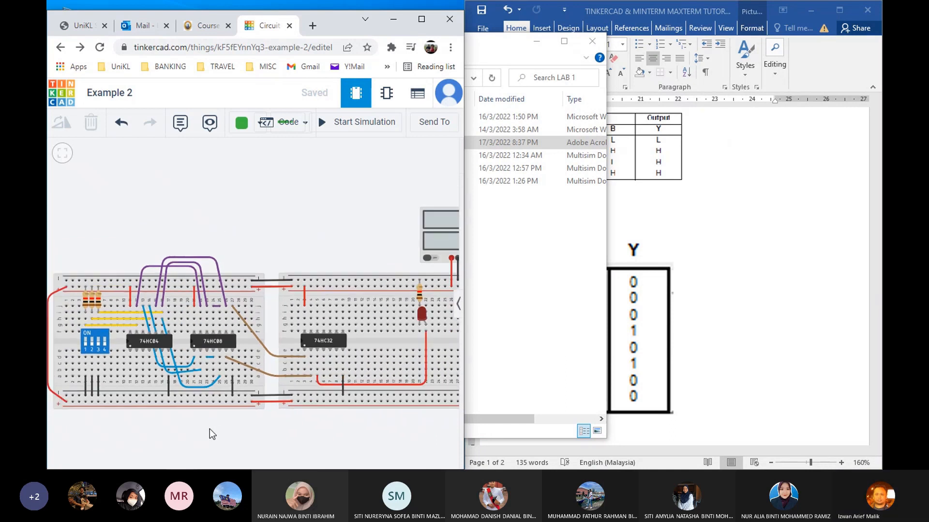
scroll(213, 432, "down", 1)
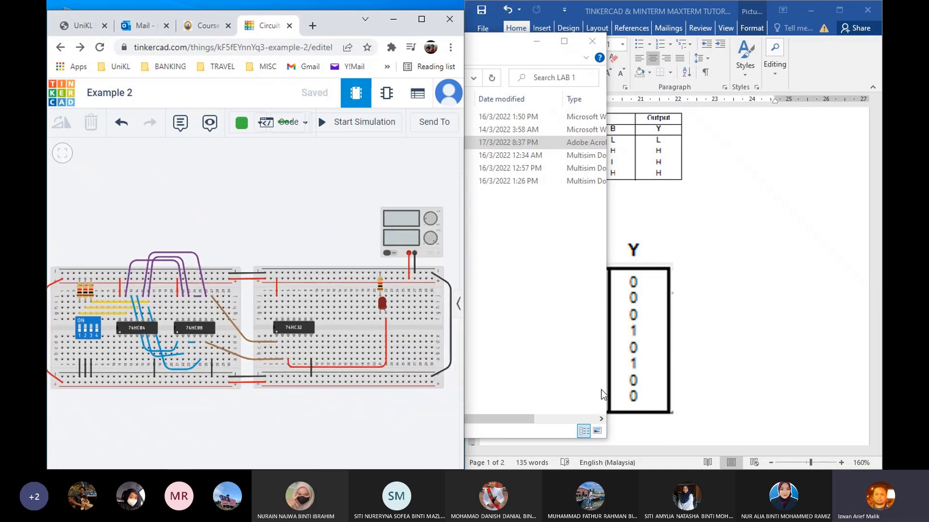
left_click(630, 324)
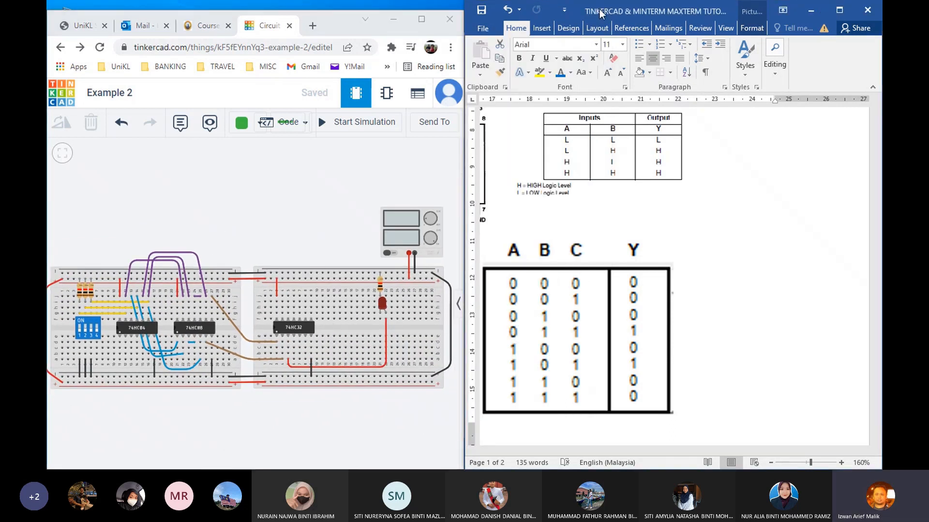
- Restart the simulation and toggle the DIP switches to demonstrate input combinations from the truth table
left_click(82, 333)
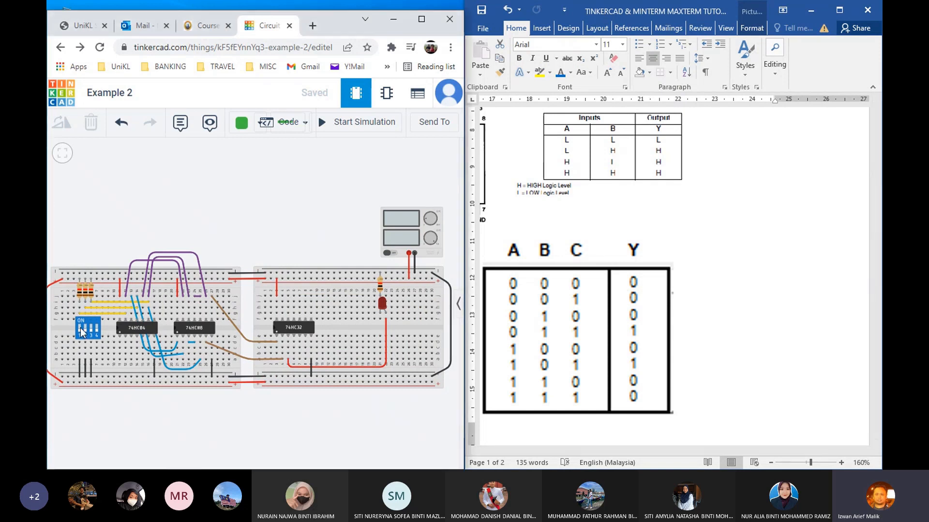
left_click(370, 123)
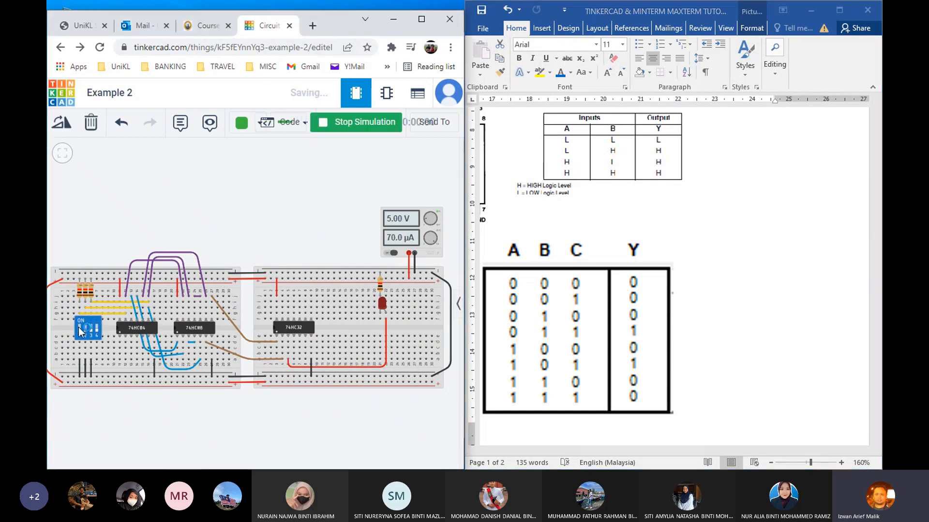
left_click(82, 333)
left_click(81, 332)
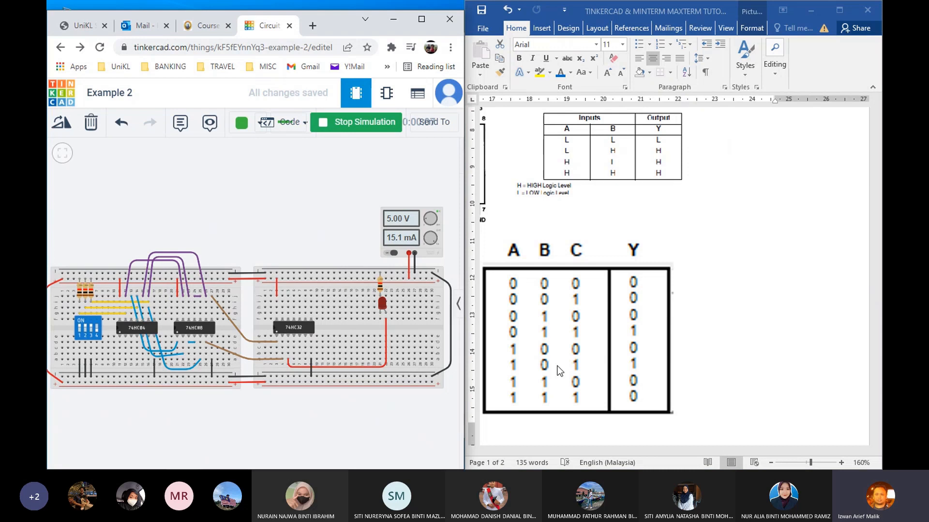
left_click(91, 330)
left_click(89, 331)
left_click(90, 333)
left_click(89, 332)
- Return to the Lab 1 question PDF, review its circuit overview and output picture requirements, and close the document
left_click(810, 10)
left_click(505, 251)
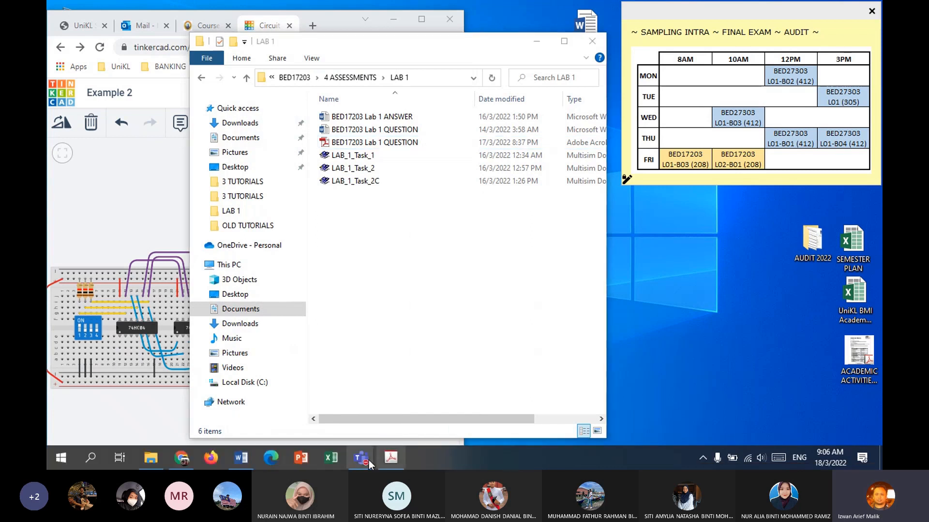
left_click(241, 462)
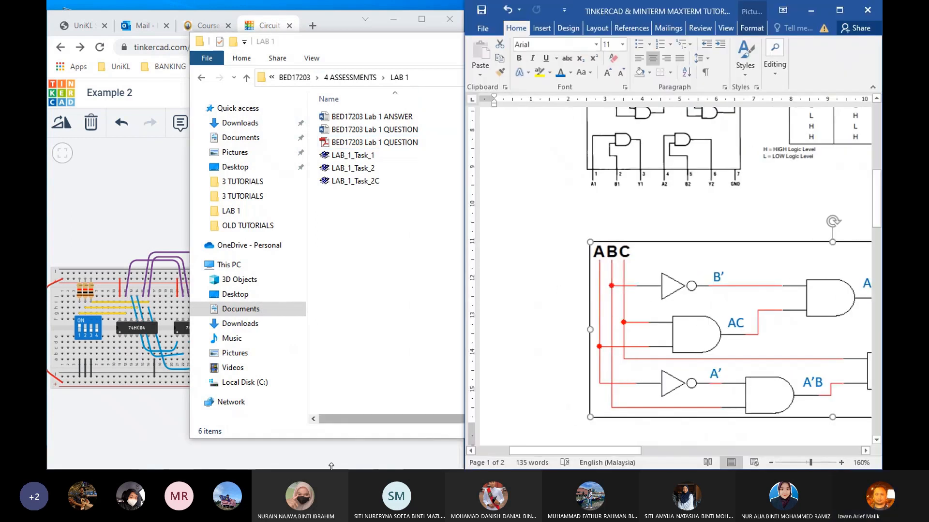
left_click(811, 10)
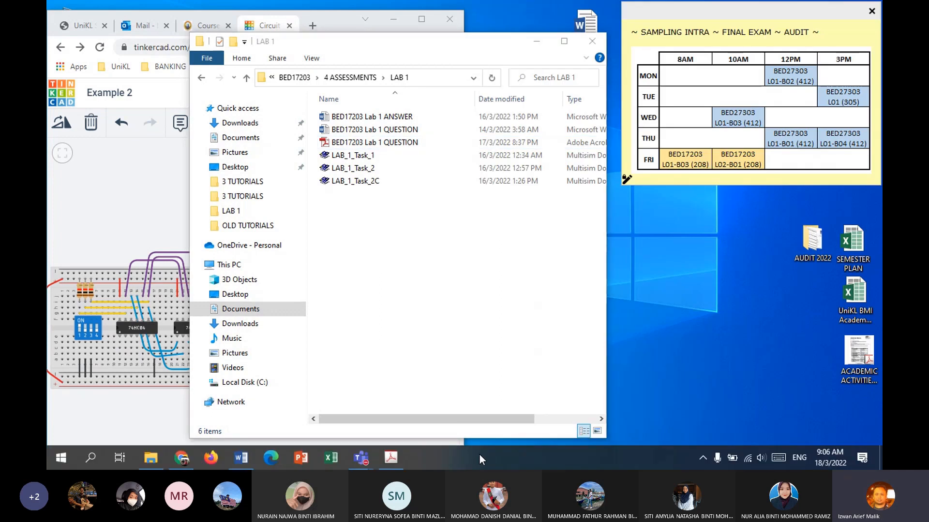
left_click(392, 456)
scroll(472, 271, "up", 2)
left_click(609, 296)
left_click_drag(711, 215, 308, 198)
left_click(585, 190)
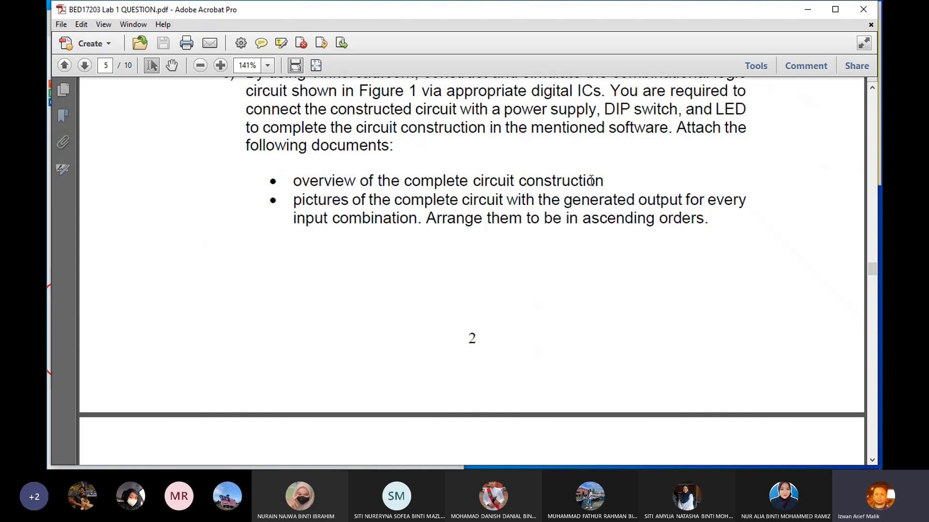
left_click_drag(613, 177, 283, 175)
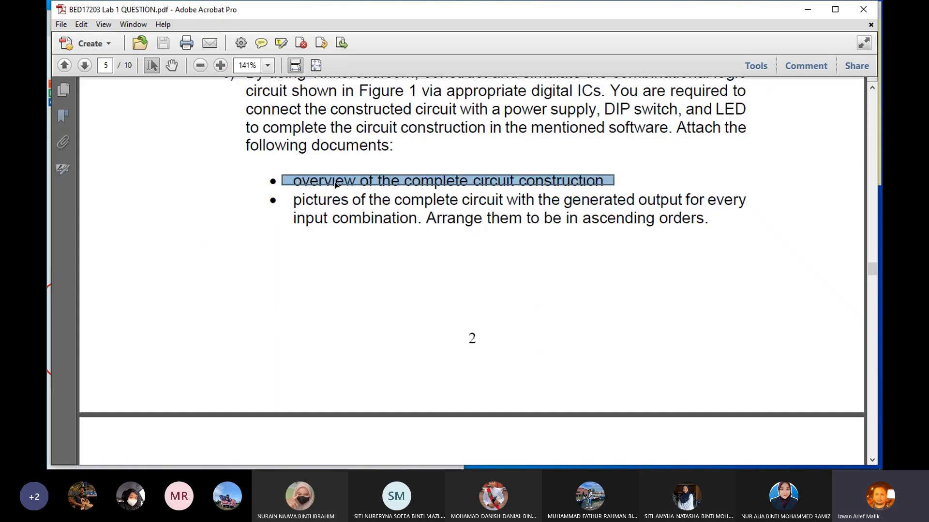
left_click(852, 6)
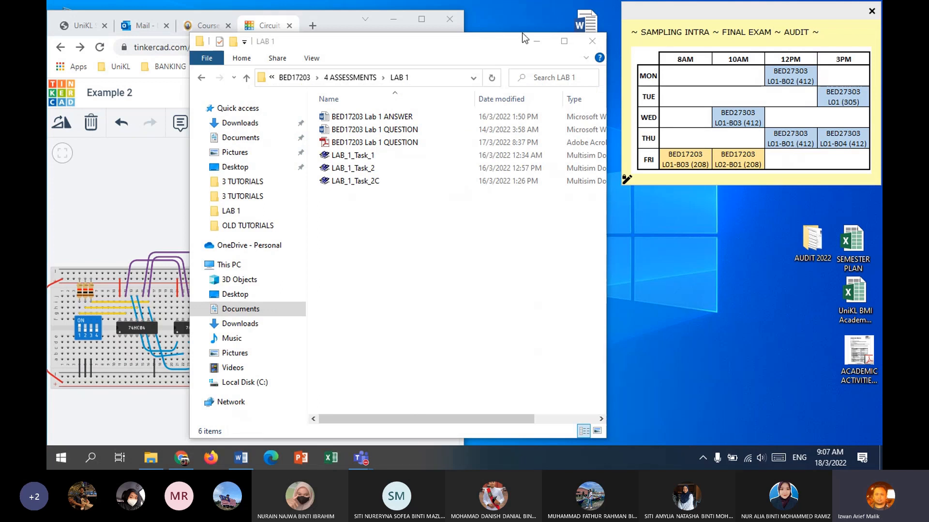
- Switch to Tinkercad, stop the Example 2 simulation and leave the circuit editor for the designs dashboard
left_click(535, 41)
left_click(421, 19)
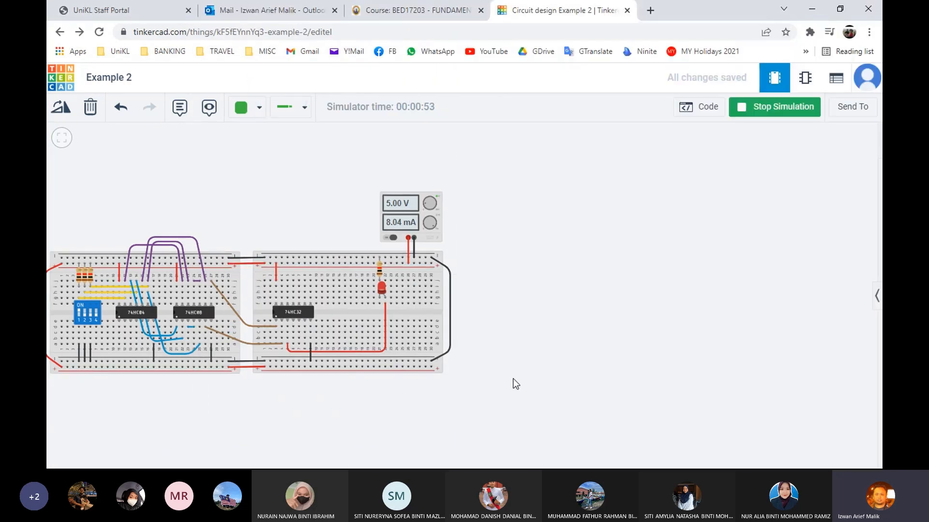
left_click_drag(538, 385, 535, 385)
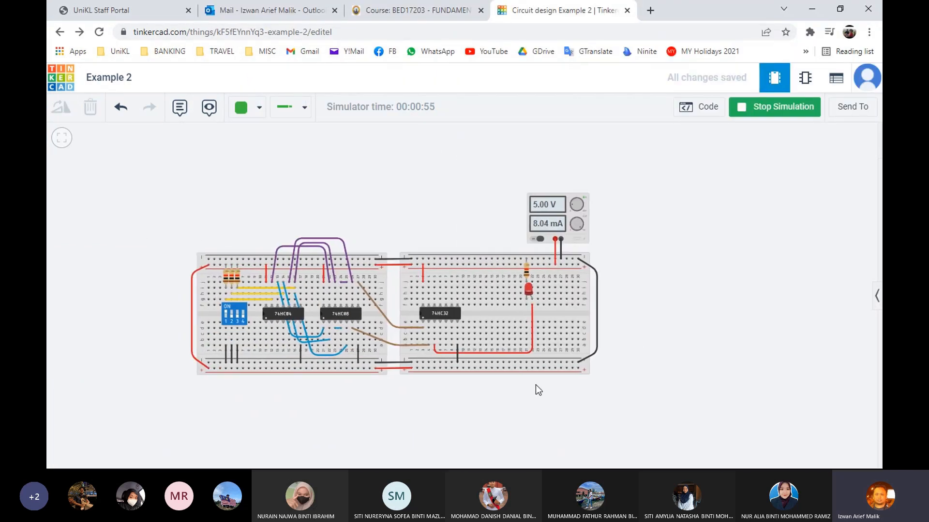
left_click(793, 110)
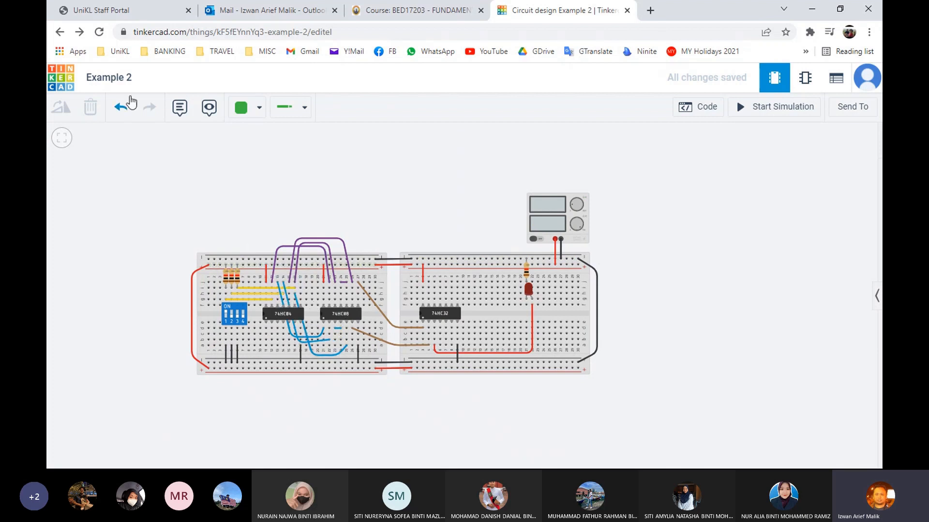
left_click(66, 85)
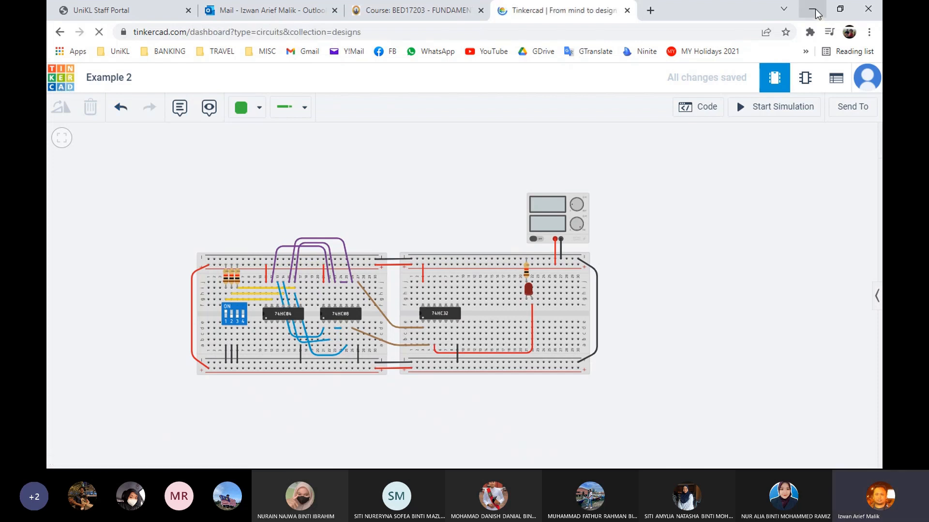
left_click(814, 9)
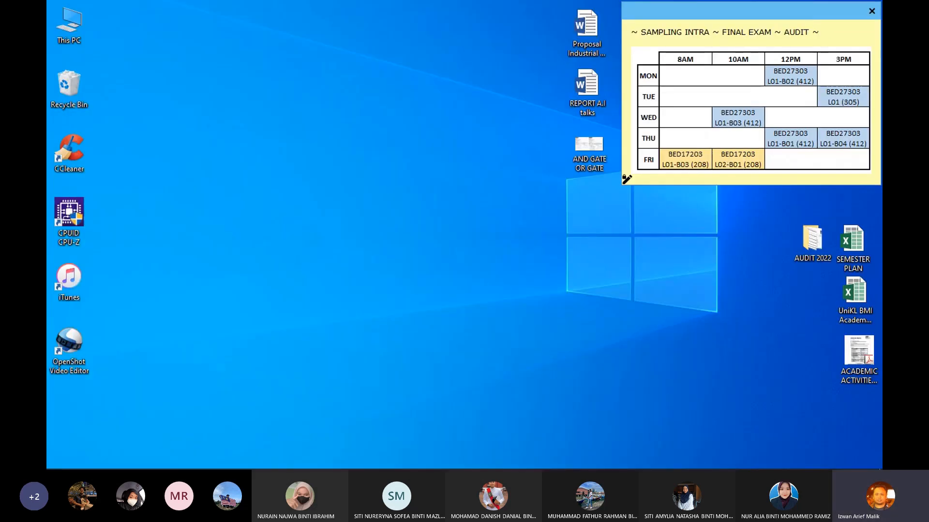
- Switch to the tutorial document in Word and examine the three-variable minterm and maxterm table and the Minterm example below it
left_click(241, 457)
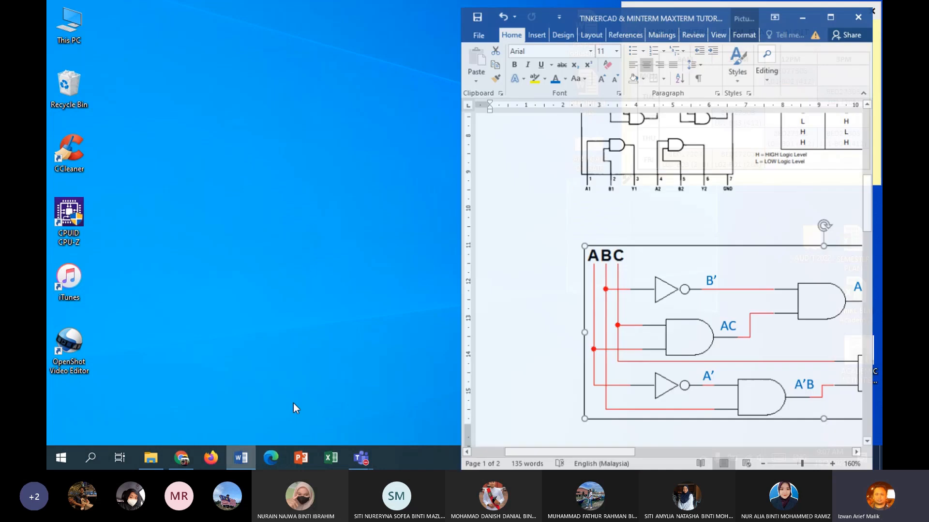
scroll(595, 228, "down", 5)
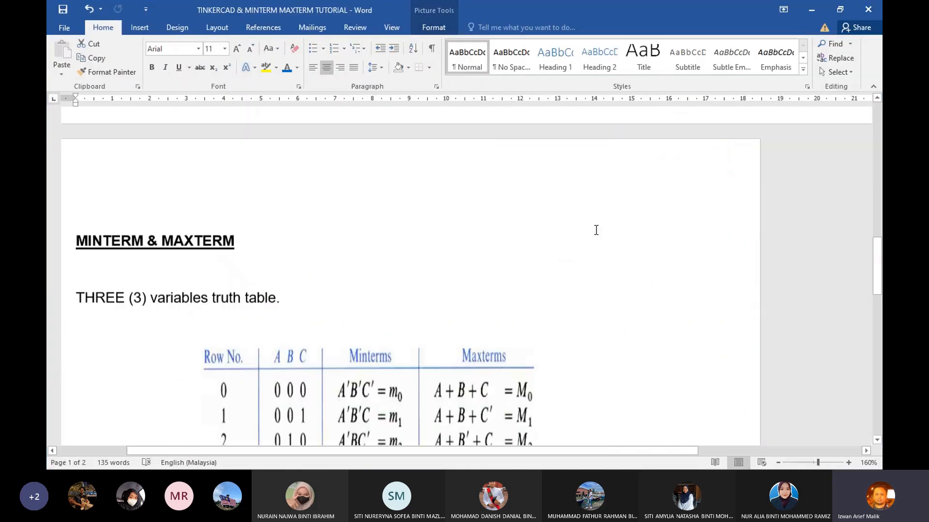
scroll(573, 231, "down", 3)
scroll(508, 243, "down", 1)
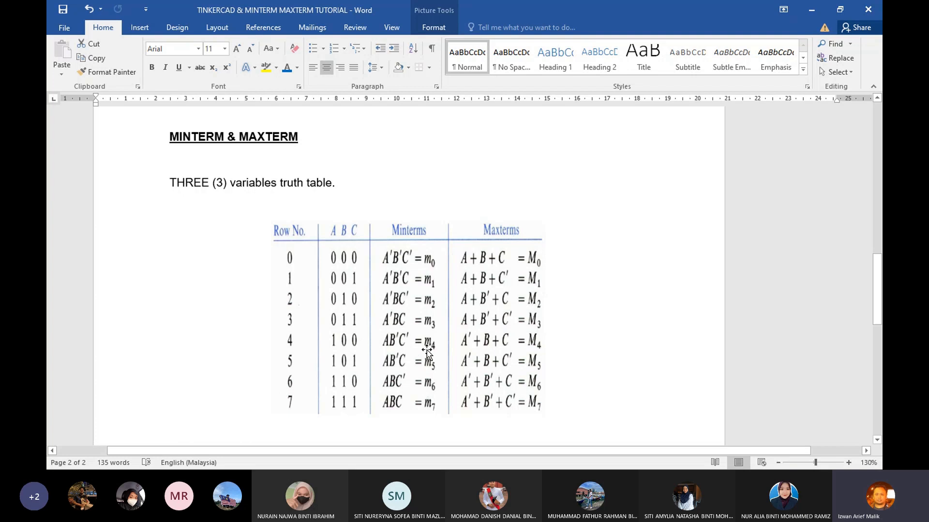
scroll(426, 352, "down", 6)
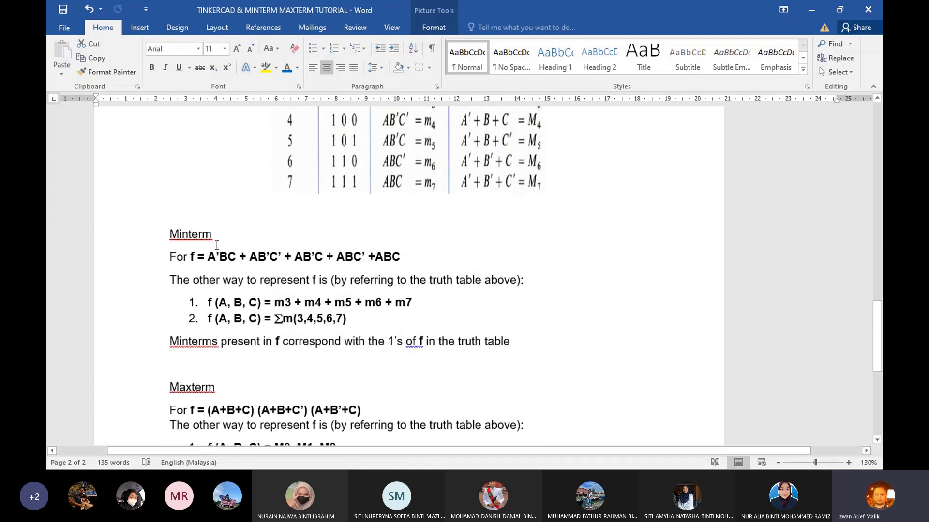
- Match each product term of the Minterm expression to m3 through m7 in the three-variable truth table, highlighting individual terms
scroll(208, 260, "up", 3)
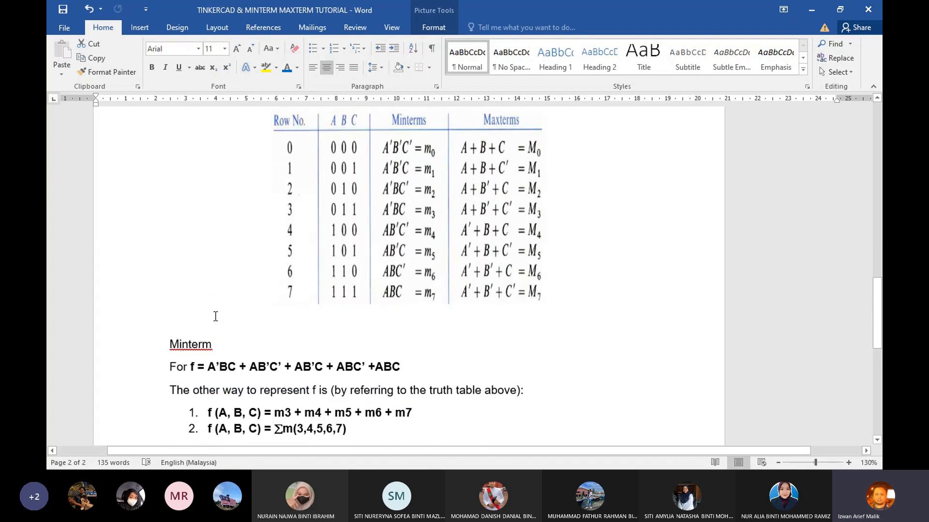
scroll(216, 316, "down", 1)
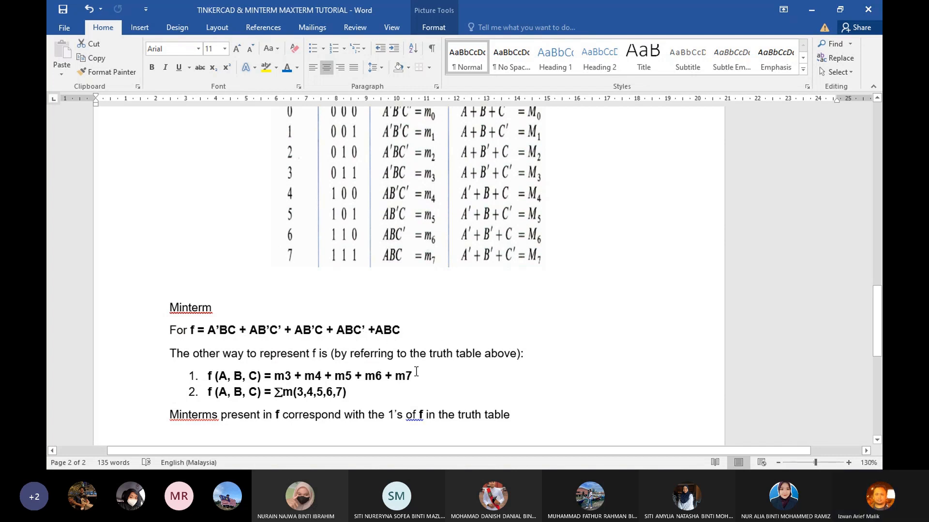
scroll(410, 374, "up", 2)
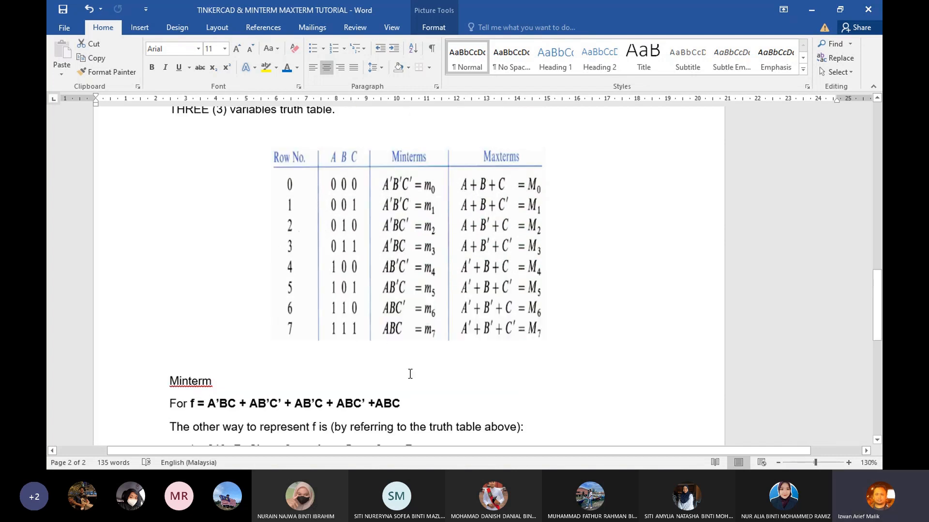
scroll(409, 376, "down", 1)
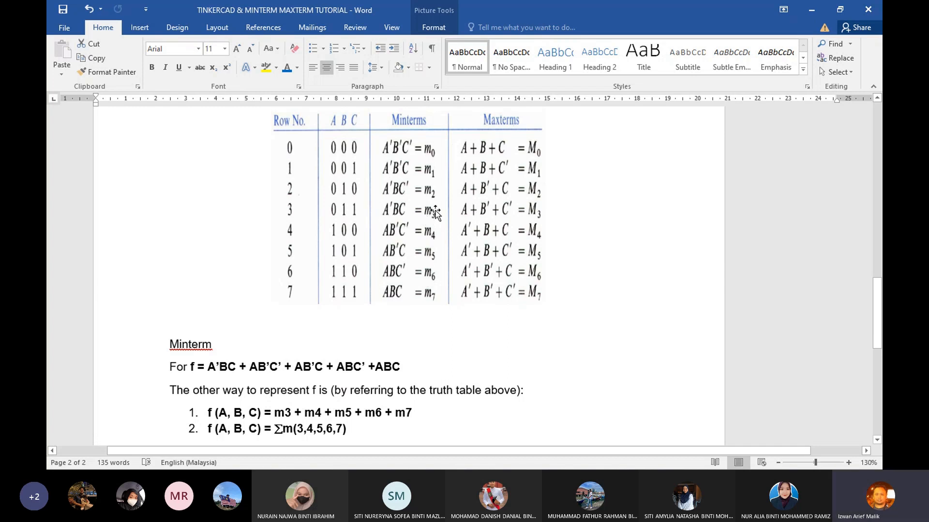
double_click(293, 412)
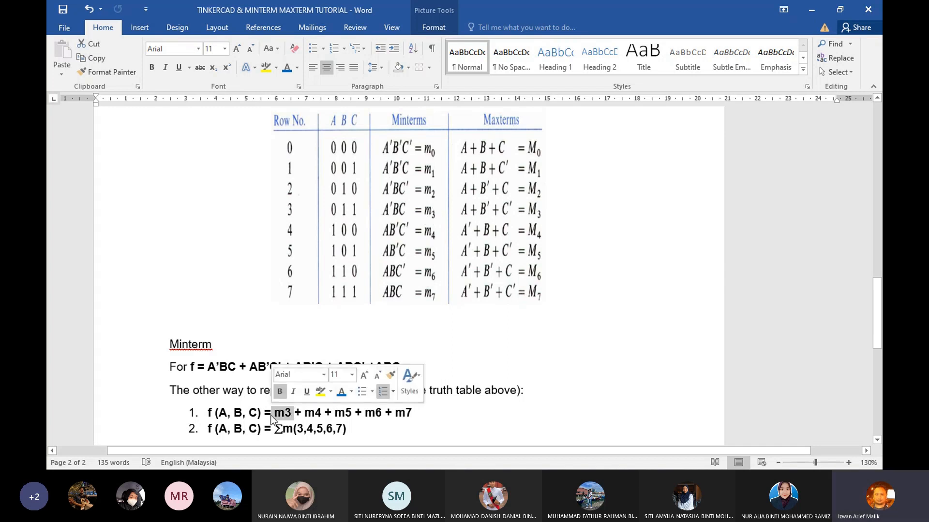
left_click(237, 367)
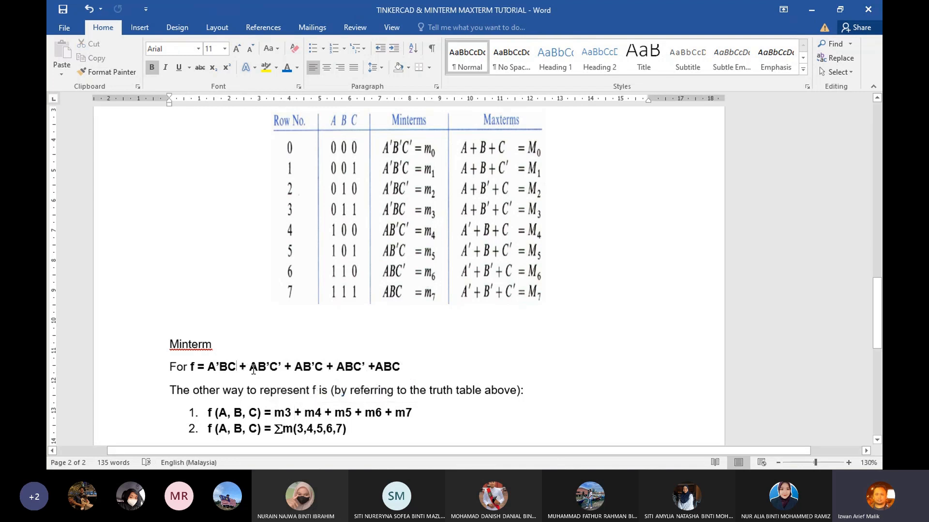
double_click(320, 411)
left_click(295, 368)
double_click(349, 411)
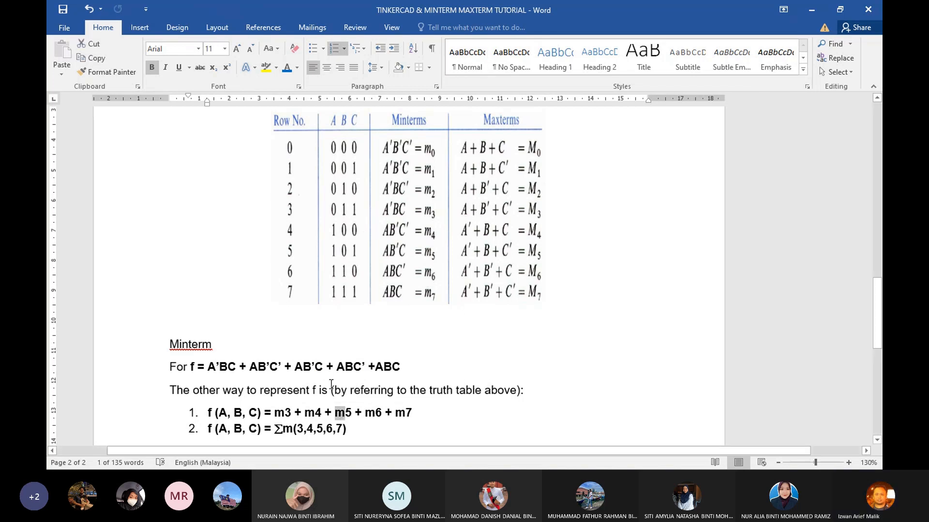
left_click(330, 391)
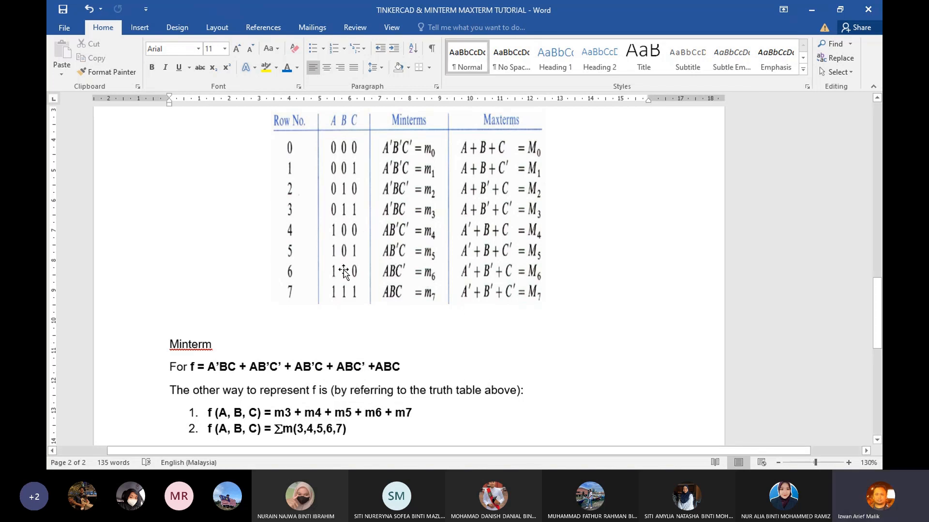
left_click(374, 414)
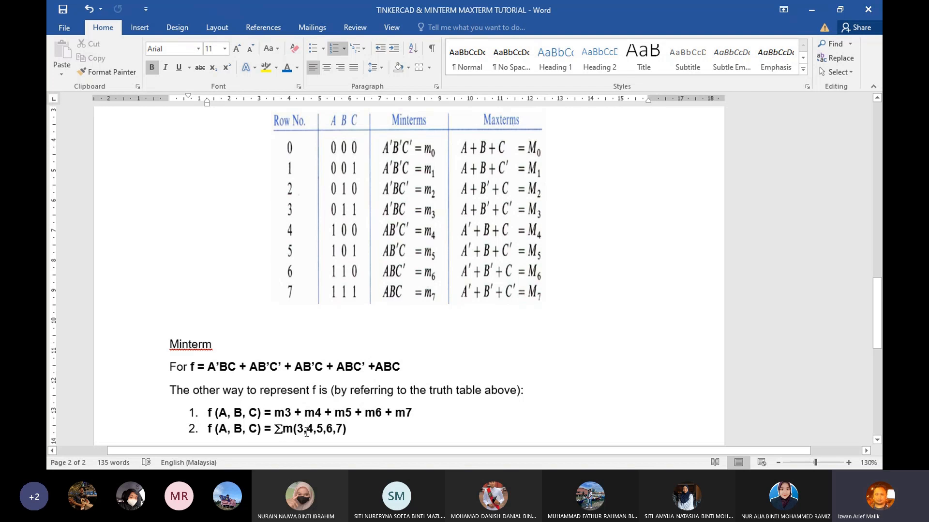
- Compare the full Minterm expression with its shorthand form ∑m(3,4,5,6,7) and the truth table, highlighting each in turn
scroll(379, 425, "down", 3)
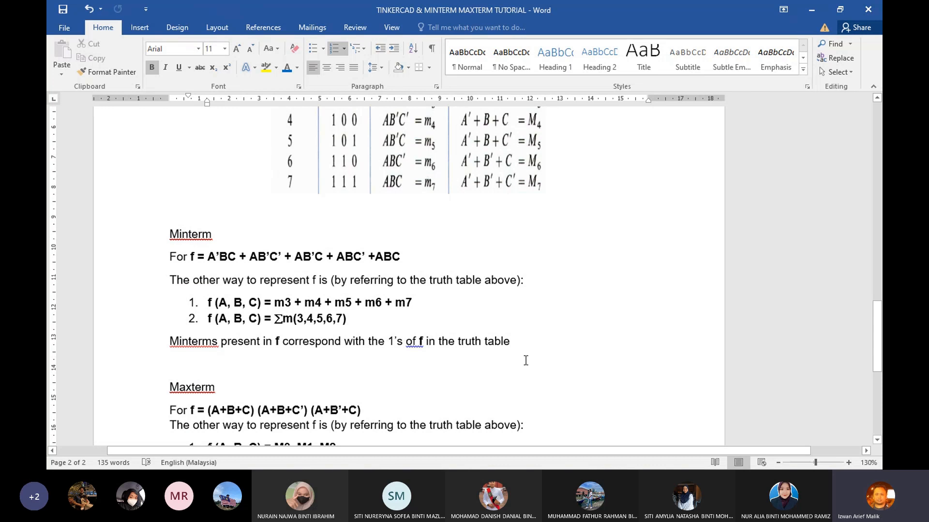
scroll(525, 360, "up", 3)
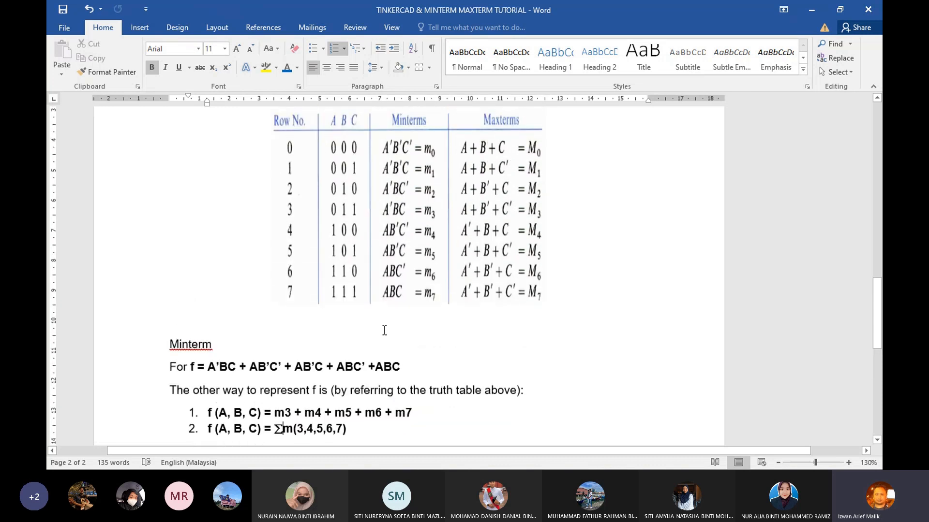
scroll(384, 327, "down", 1)
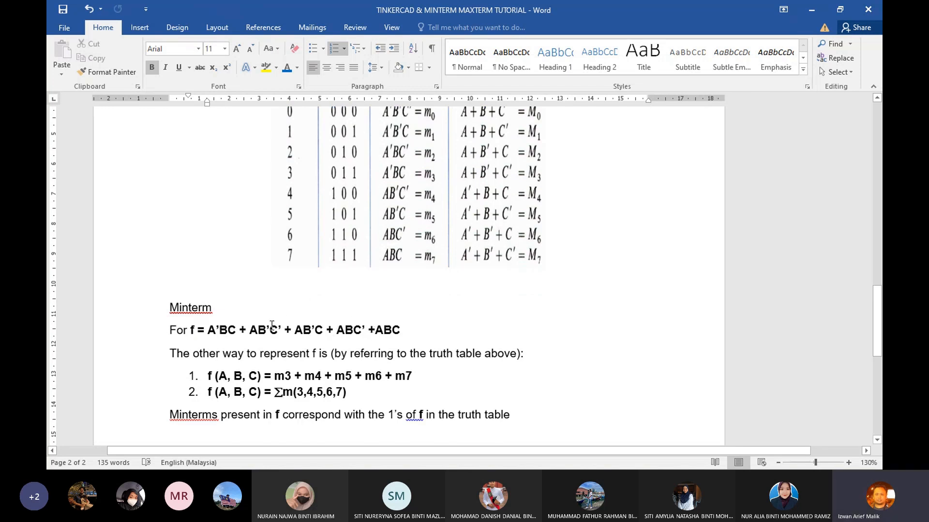
left_click_drag(207, 330, 400, 330)
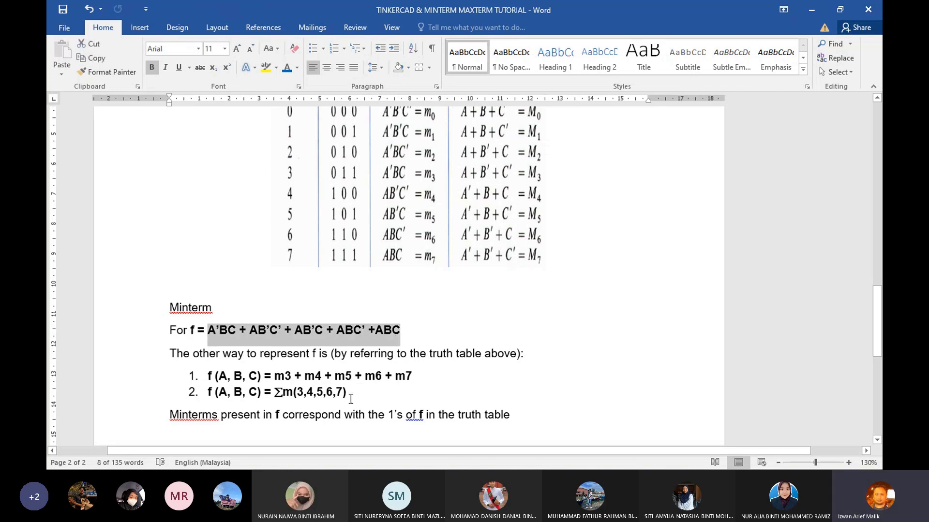
scroll(415, 305, "up", 3)
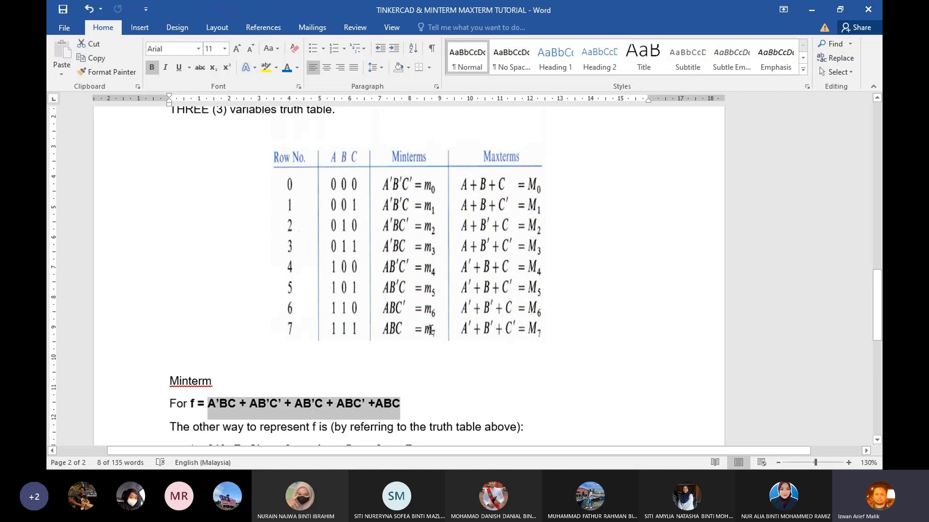
scroll(425, 368, "down", 3)
left_click_drag(352, 393, 266, 393)
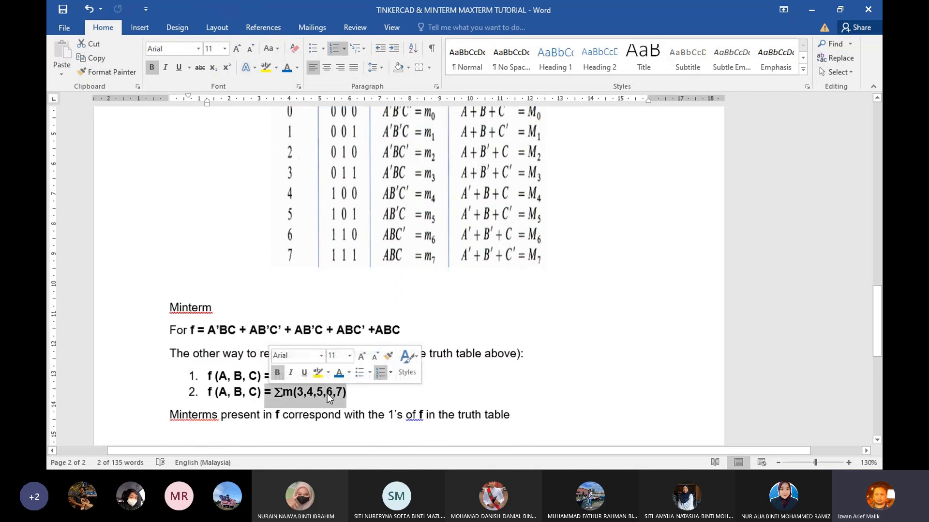
left_click(447, 393)
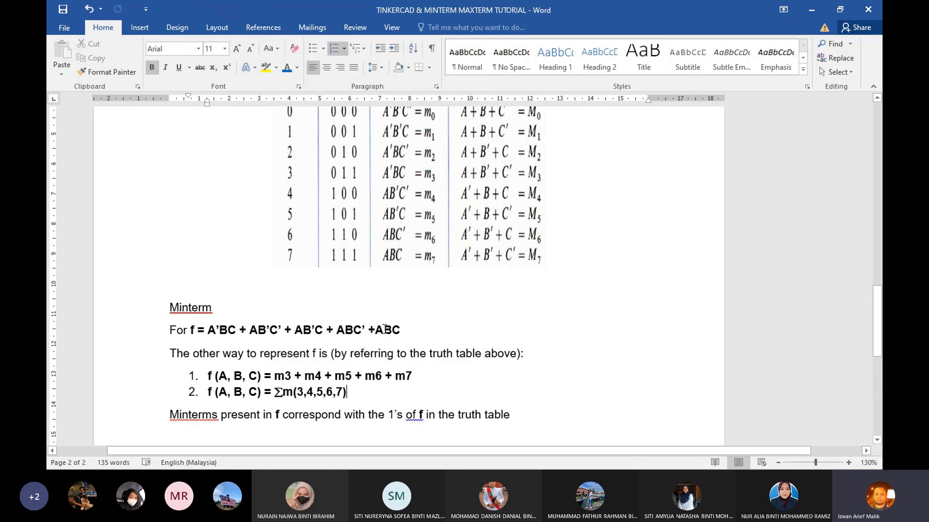
left_click_drag(402, 324, 170, 336)
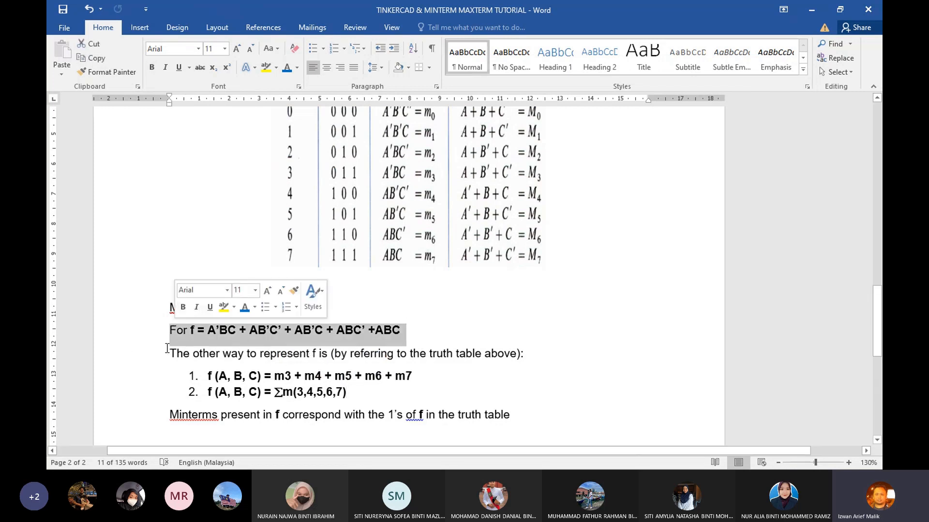
left_click(669, 375)
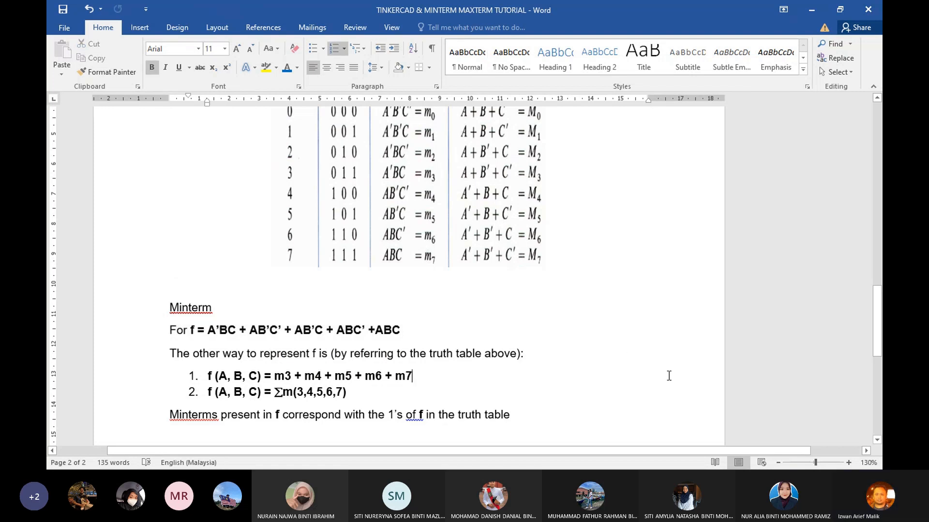
- Examine the Maxterm example, matching its sum factors to M0, M1 and M2 in the truth table's Maxterms column
scroll(669, 376, "down", 4)
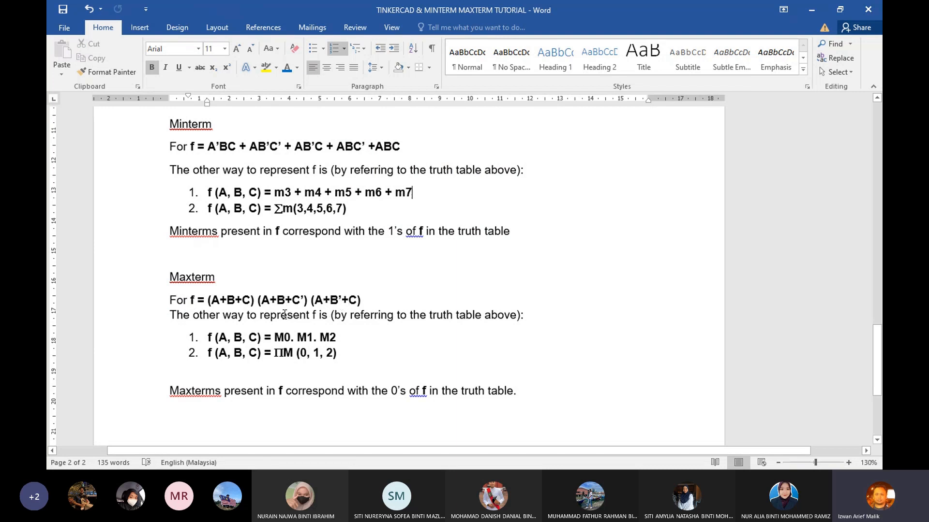
scroll(283, 393, "up", 3)
scroll(283, 393, "up", 1)
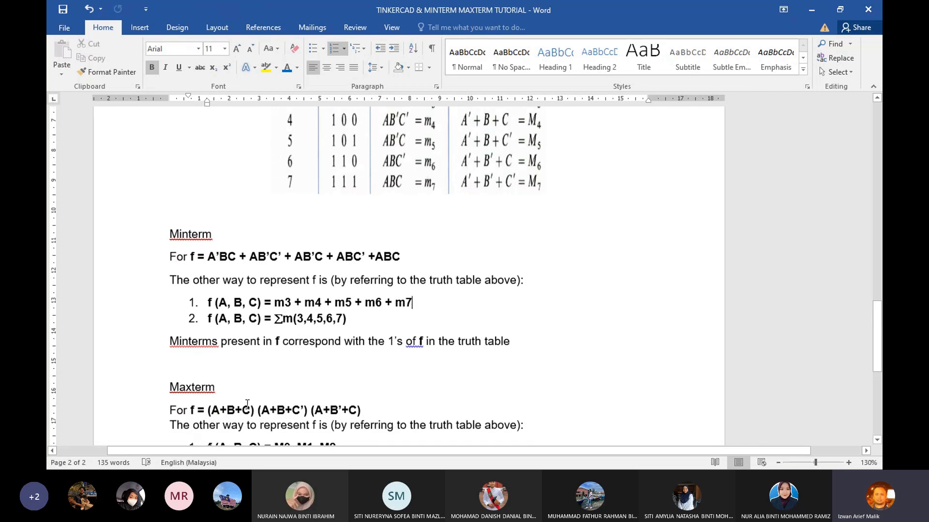
scroll(546, 355, "up", 4)
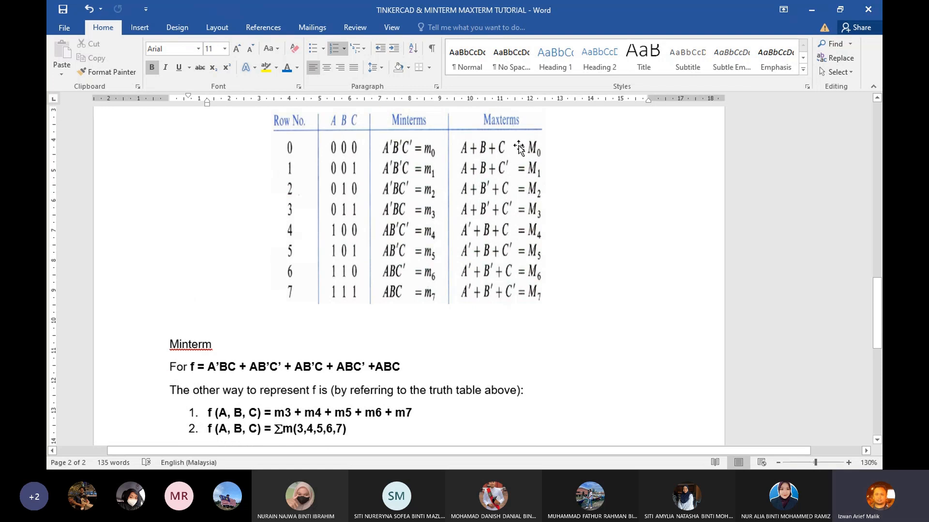
scroll(362, 343, "down", 5)
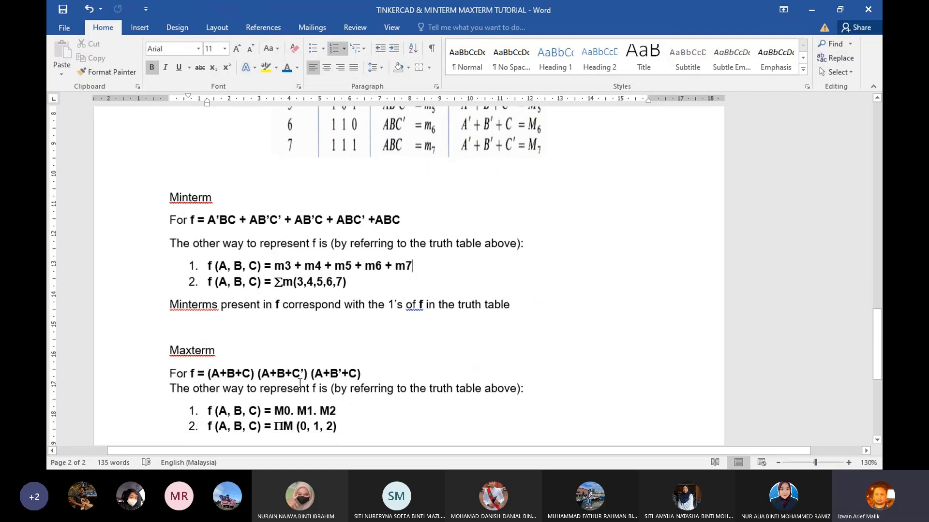
left_click_drag(293, 410, 277, 412)
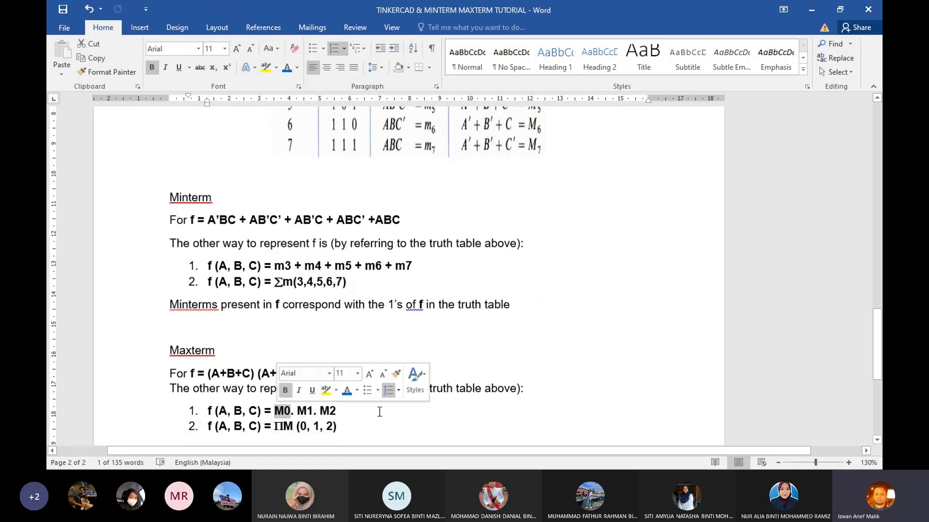
left_click(405, 418)
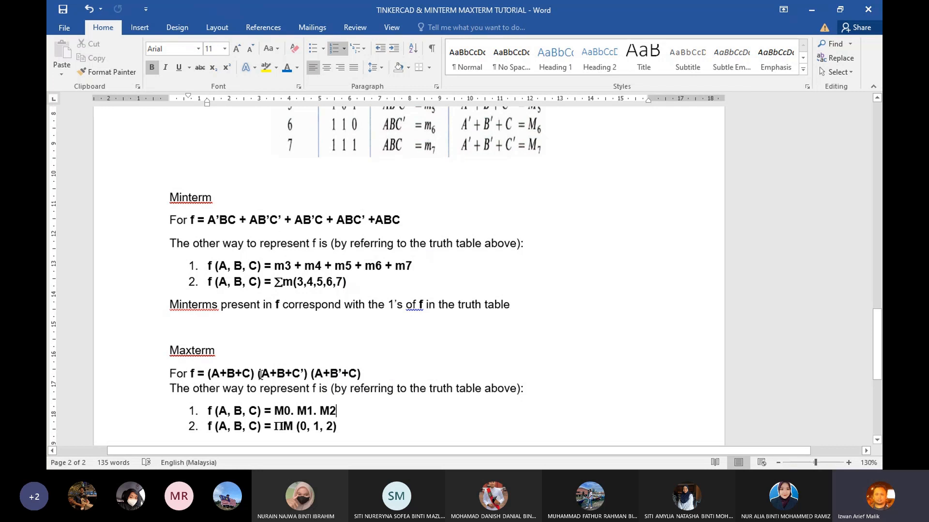
scroll(448, 375, "up", 7)
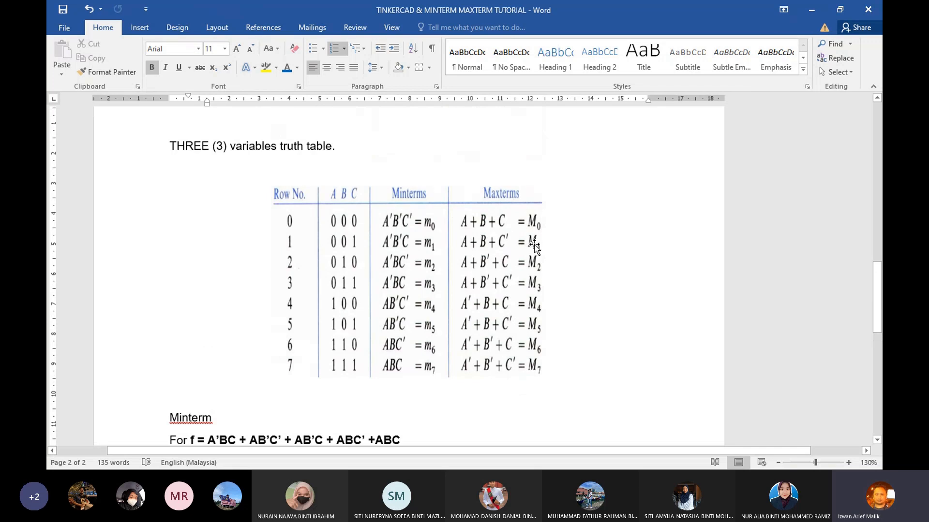
scroll(534, 247, "down", 8)
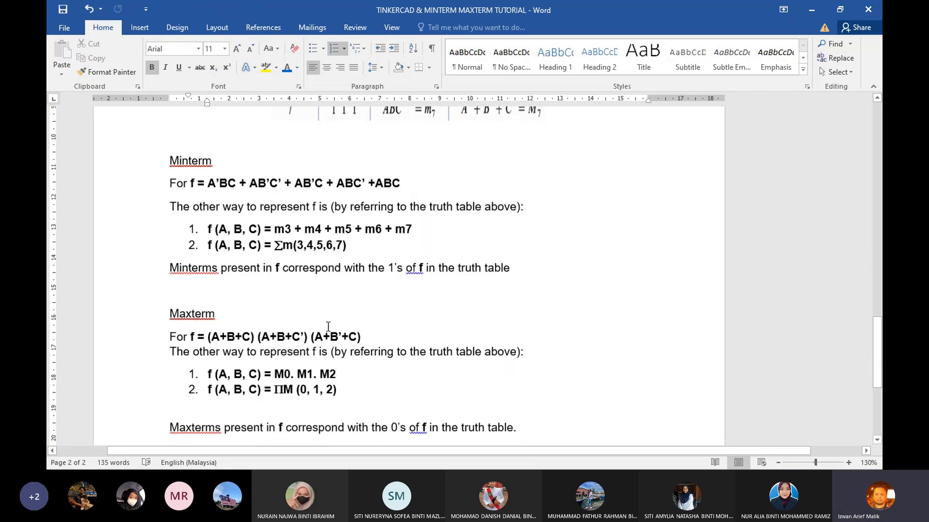
scroll(364, 334, "up", 7)
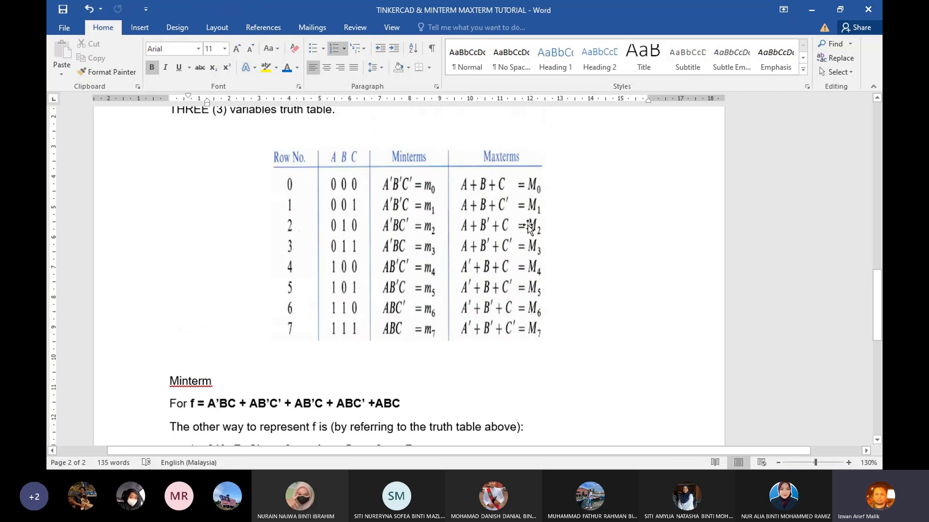
scroll(424, 425, "down", 3)
scroll(424, 425, "down", 3)
- Highlight and compare the Maxterm expression with the M0. M1. M2 and ΠM (0, 1, 2) forms, and read the closing Maxterms note
left_click_drag(348, 411, 283, 411)
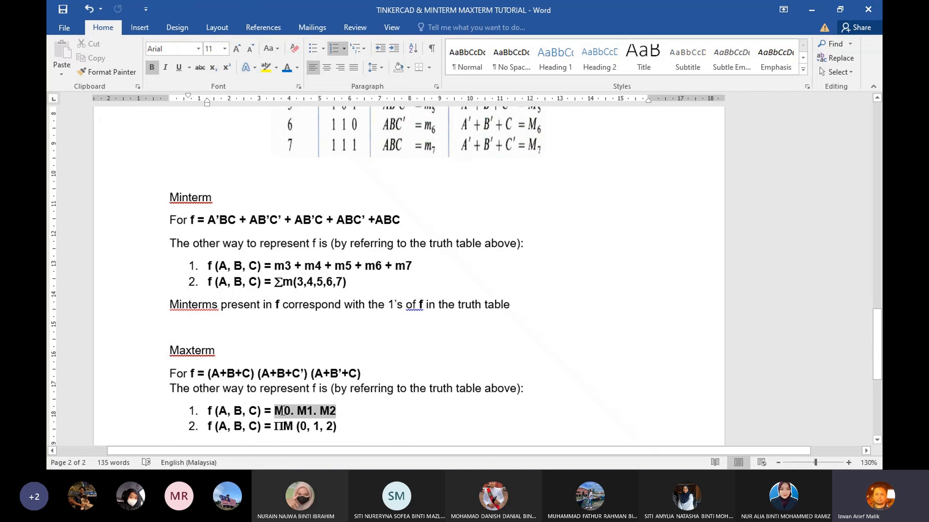
left_click(406, 414)
left_click_drag(341, 411, 208, 411)
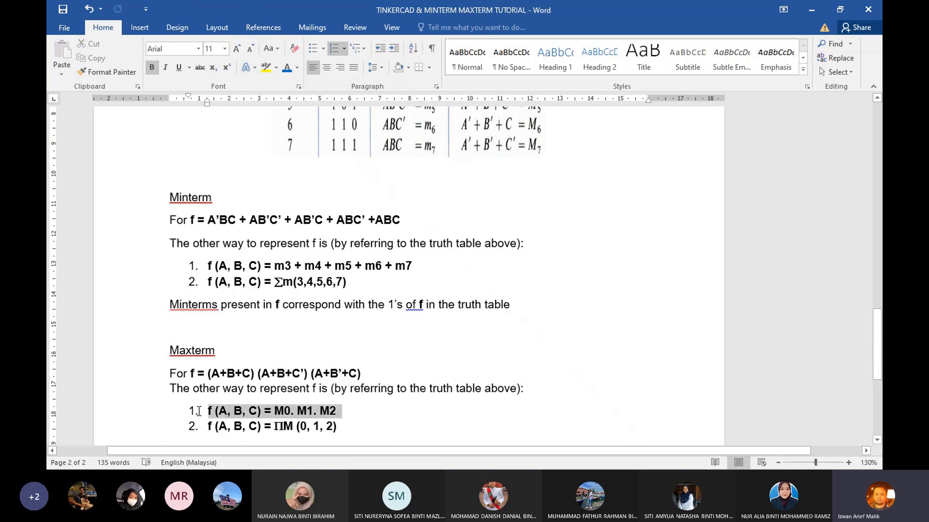
left_click_drag(365, 374, 190, 374)
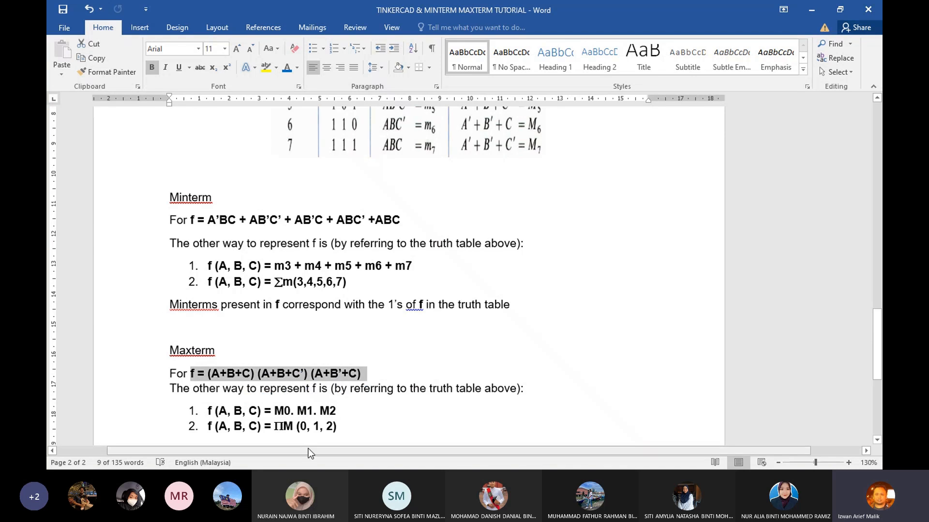
left_click(342, 427)
left_click_drag(342, 427, 207, 428)
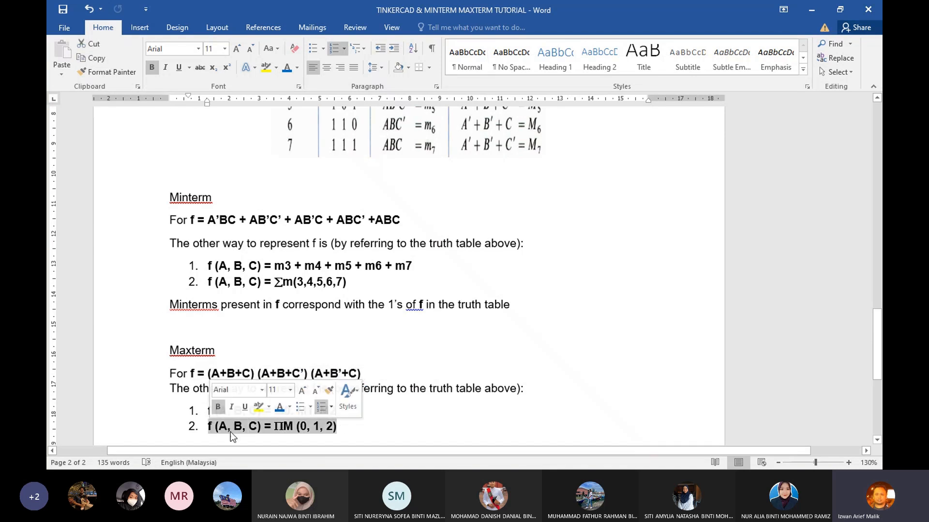
double_click(277, 427)
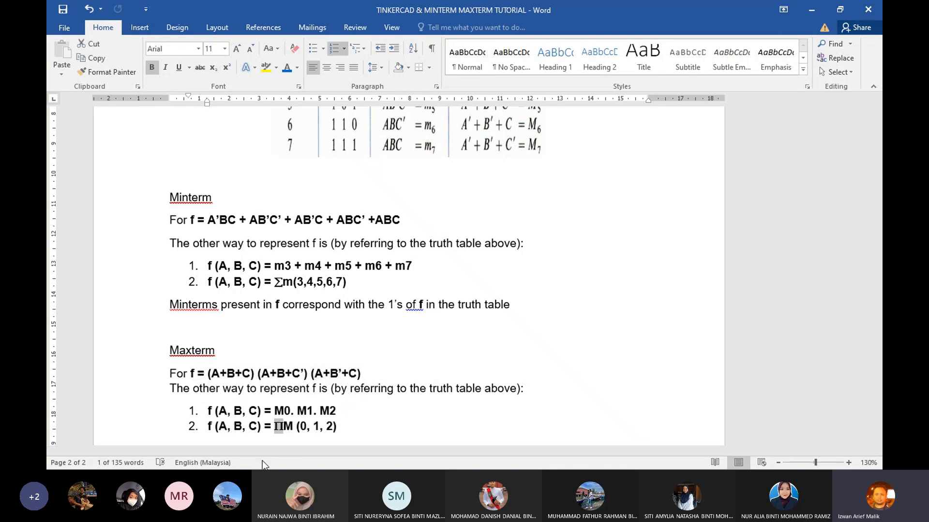
double_click(289, 428)
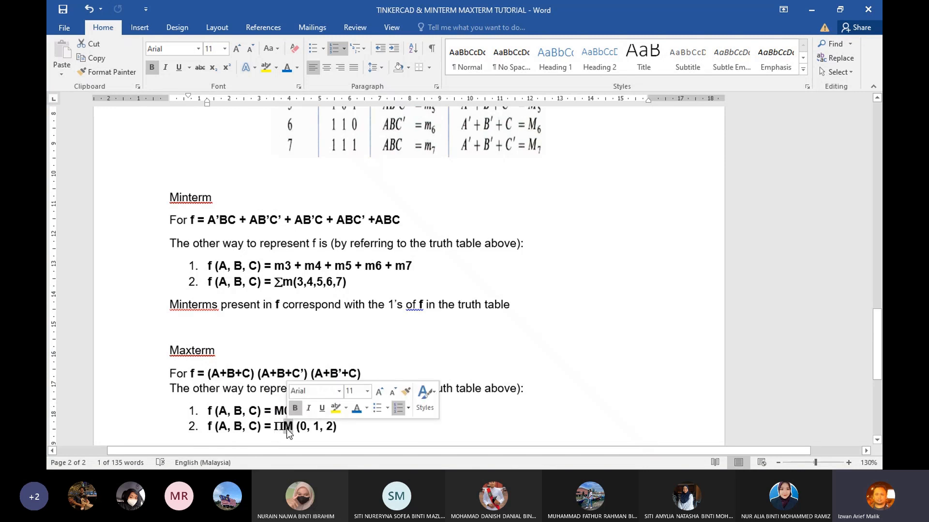
left_click(347, 429)
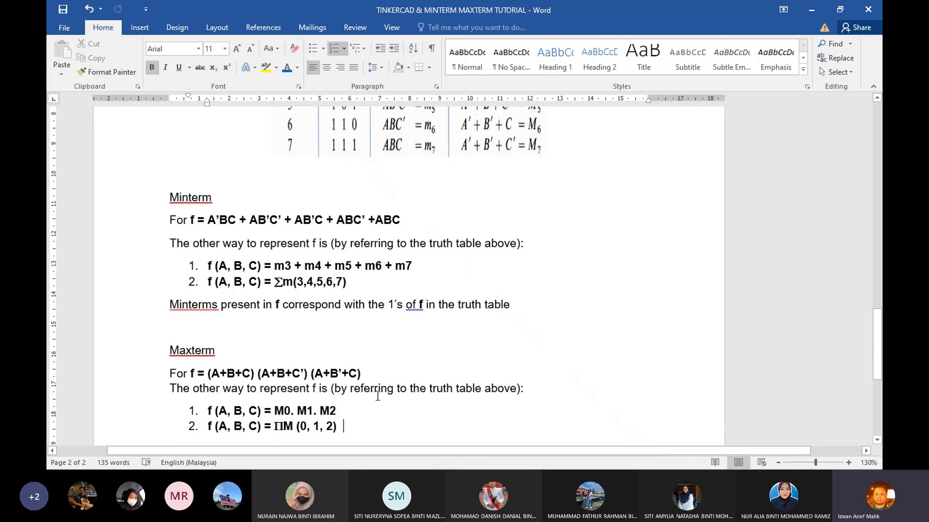
scroll(378, 396, "down", 3)
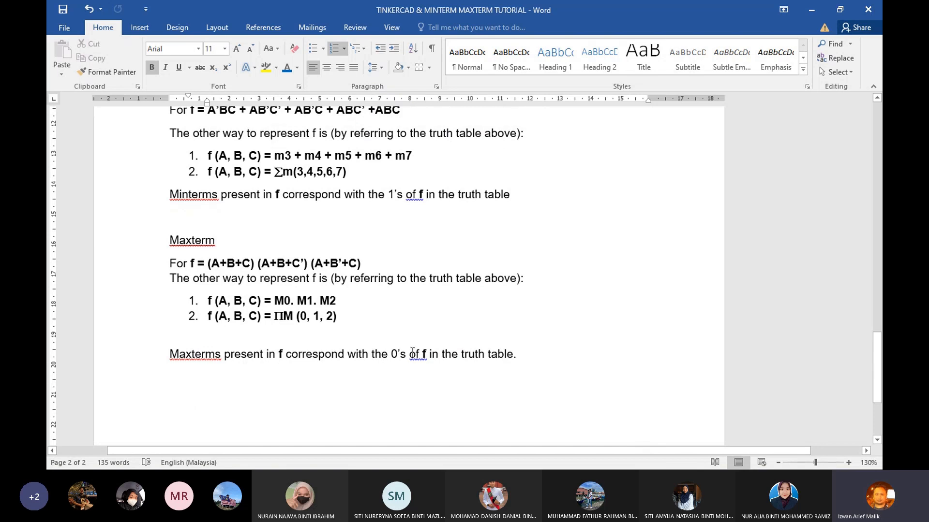
- Compare the 1's and 0's in the closing notes, then the Minterm and Maxterm expressions for f, highlighting each in turn
scroll(412, 352, "up", 1)
left_click_drag(387, 231, 396, 231)
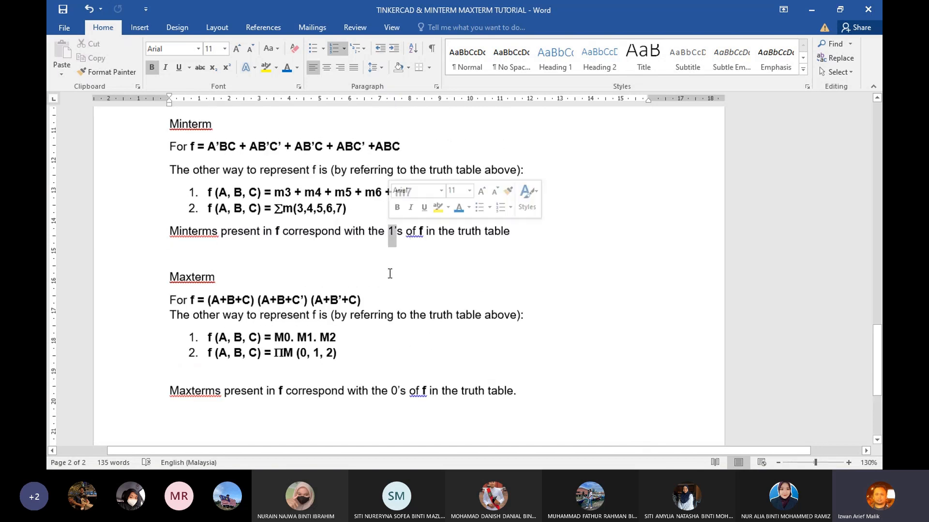
left_click_drag(391, 390, 406, 391)
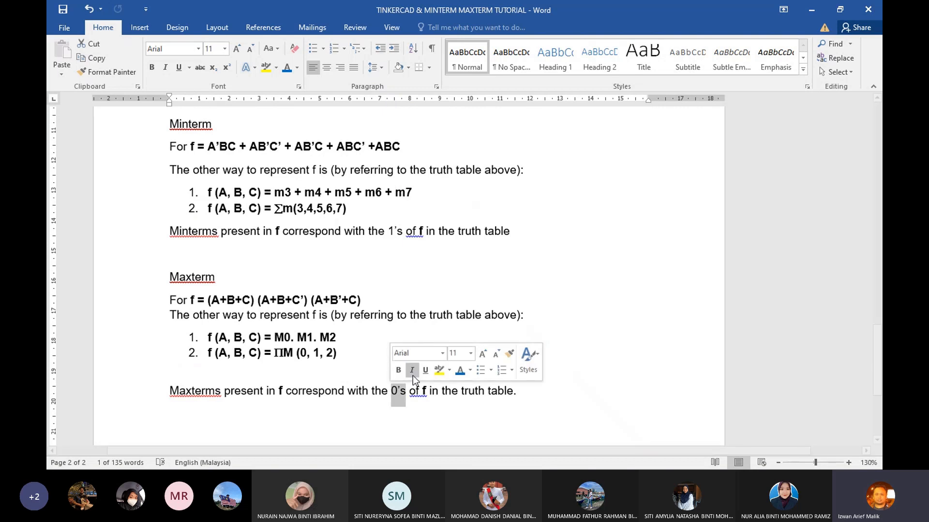
left_click_drag(401, 147, 190, 146)
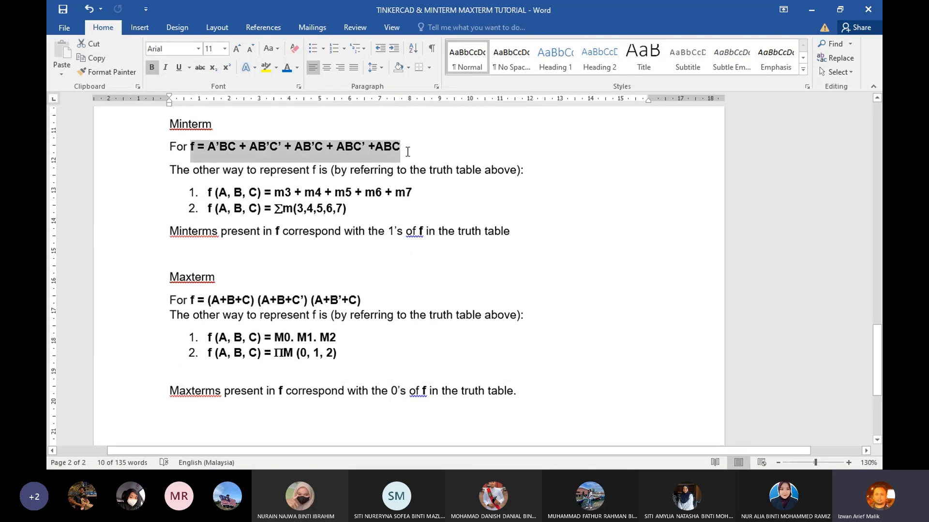
left_click_drag(361, 300, 224, 301)
left_click_drag(416, 148, 208, 147)
- Review the MINTERM & MAXTERM section as a whole, highlighting from the three-variable truth table down through the example expressions, then clear the selection
scroll(436, 334, "down", 6)
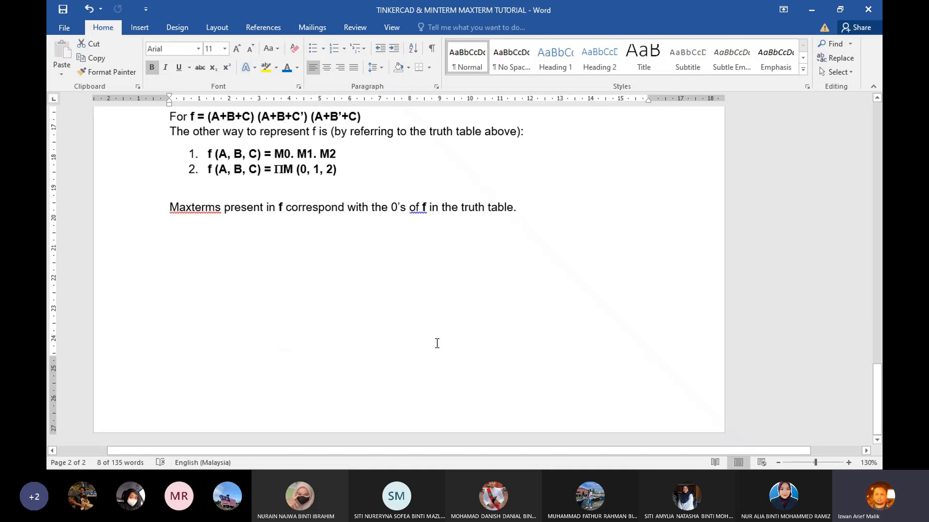
scroll(436, 344, "up", 8)
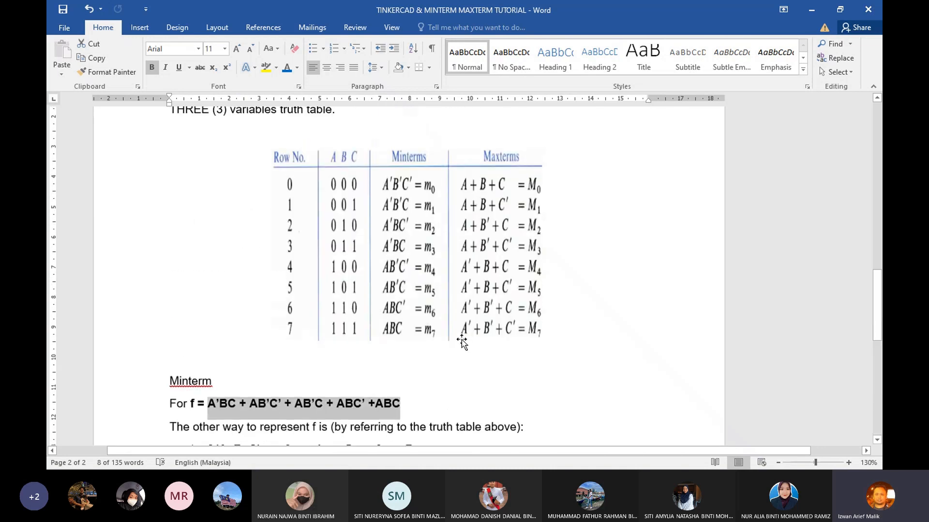
left_click_drag(179, 140, 536, 347)
scroll(534, 227, "down", 10)
scroll(470, 293, "up", 10)
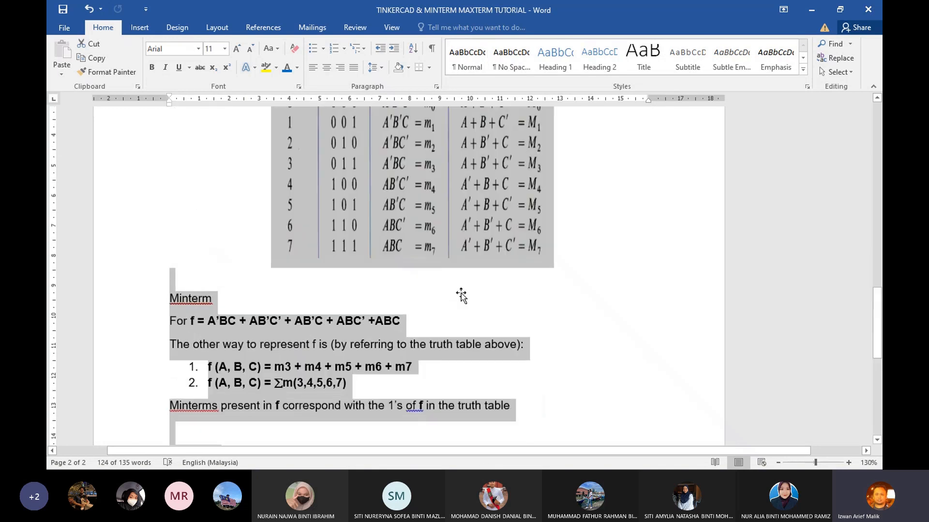
left_click(305, 281)
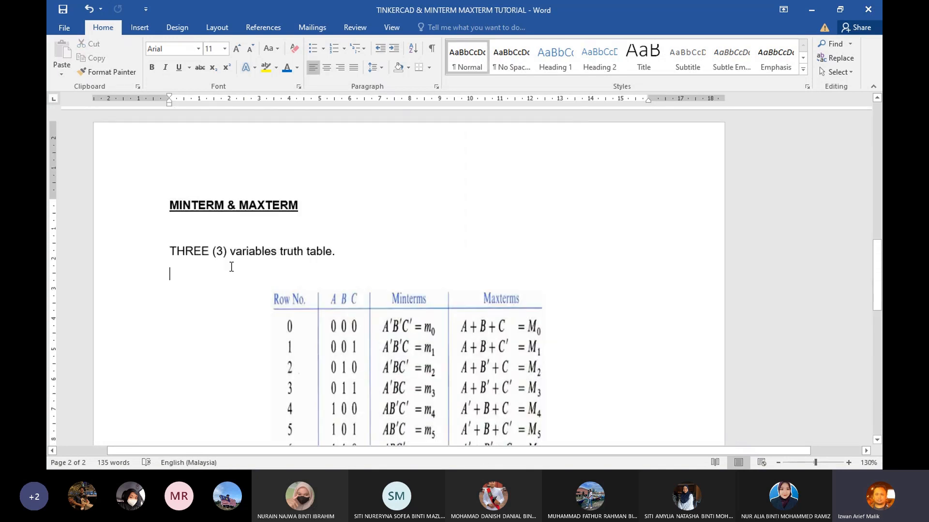
- Minimize the document, switch to the BED17203 course page in Chrome, and open TUTORIAL TINKERCAD & MIN/MAXTERM from the Tutorials section
left_click(812, 9)
left_click(183, 460)
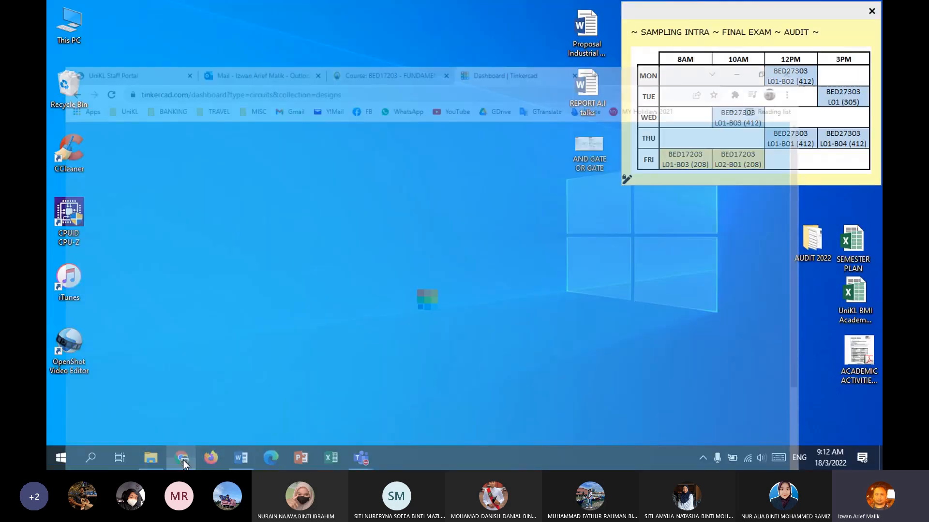
left_click(368, 10)
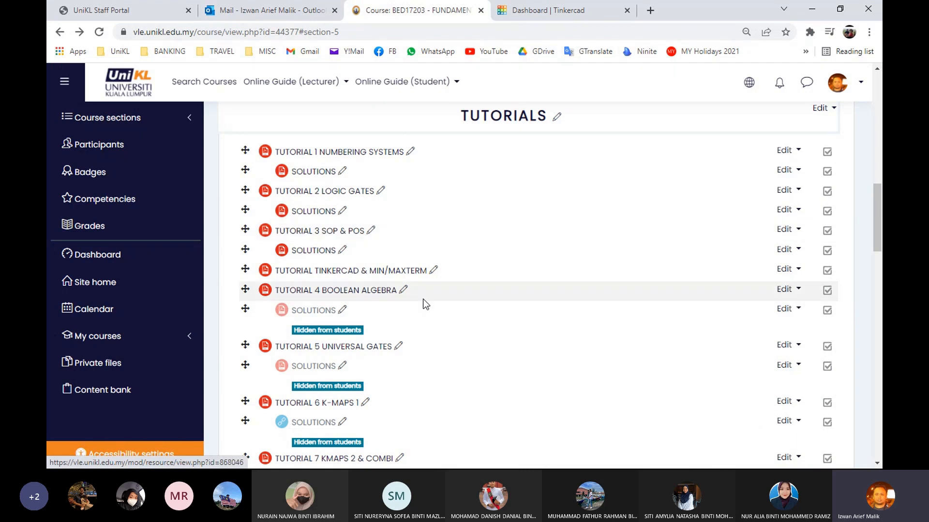
left_click(405, 275)
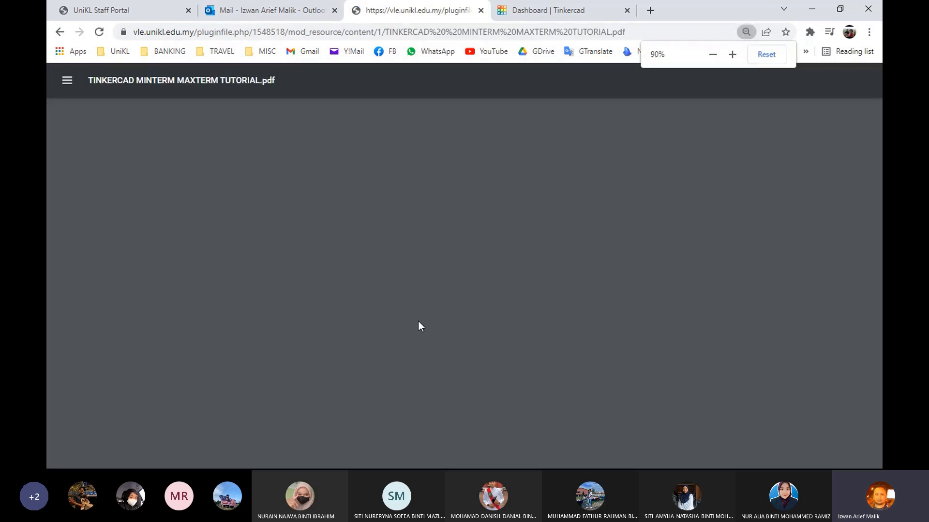
- Look through the tutorial PDF, from the MINTERM & MAXTERM page back to the AND and OR gate datasheets and the A, B, C logic circuit
scroll(417, 321, "down", 15)
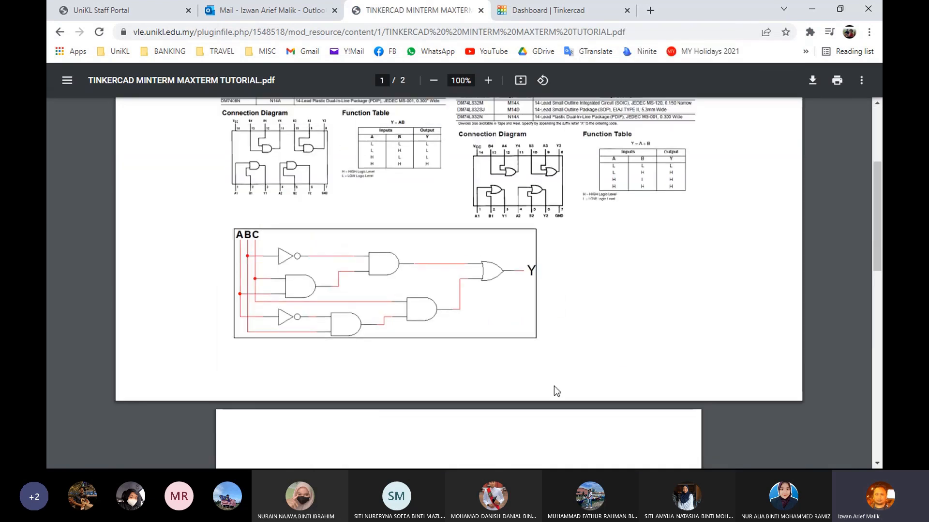
scroll(565, 283, "up", 4)
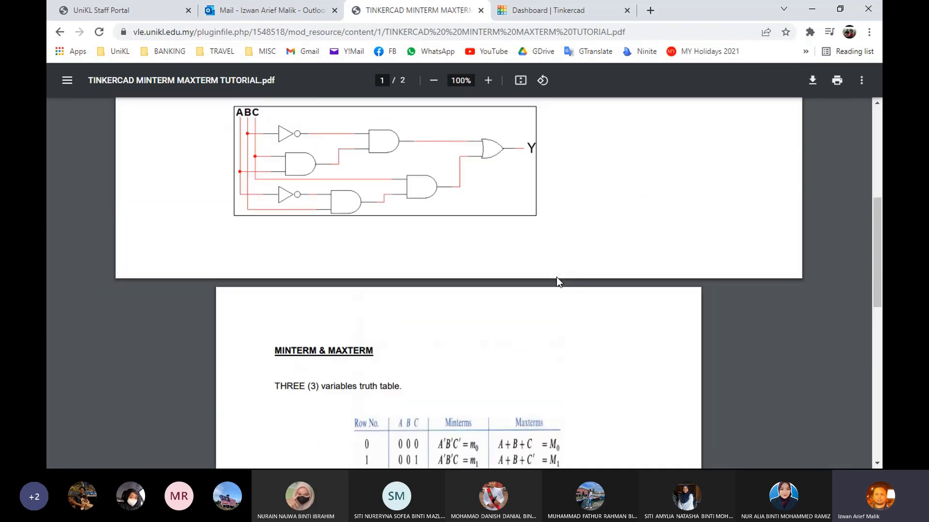
scroll(548, 284, "up", 3)
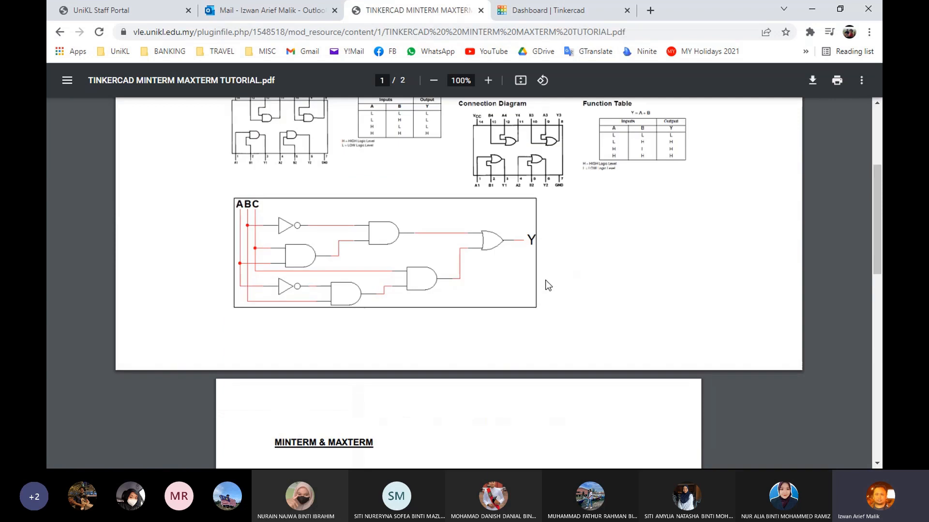
scroll(518, 285, "down", 1)
scroll(445, 286, "up", 2)
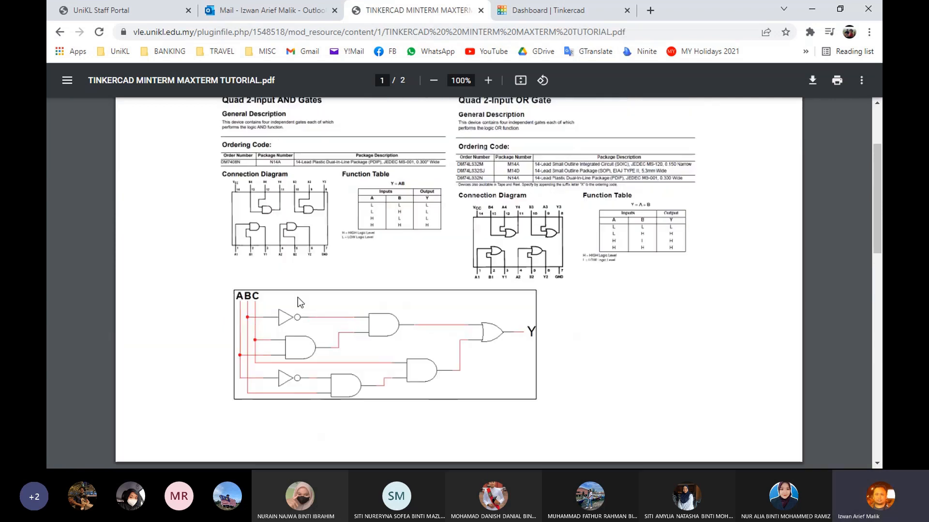